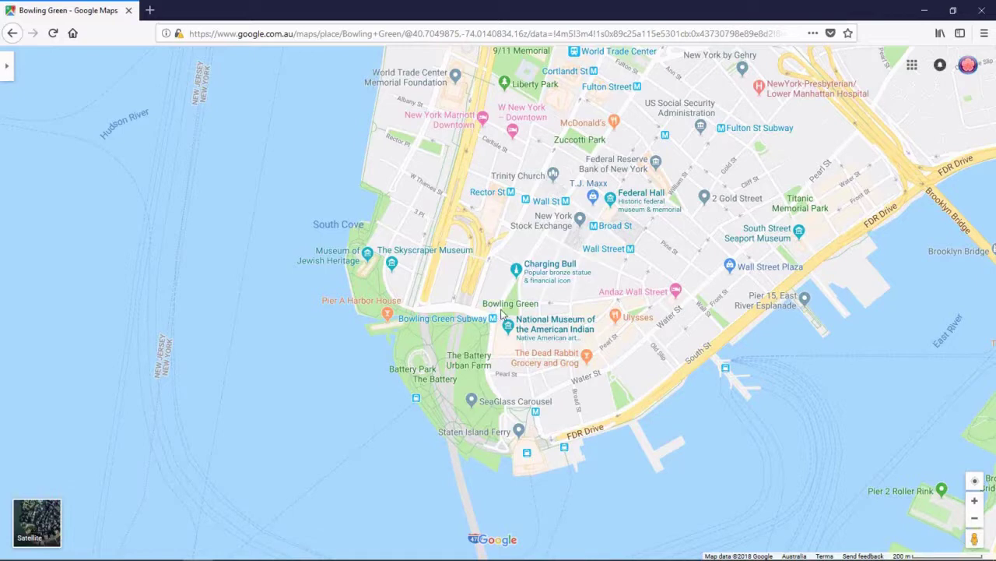
Zoom the Google Maps view two levels closer on Bowling Green
left_click(976, 500)
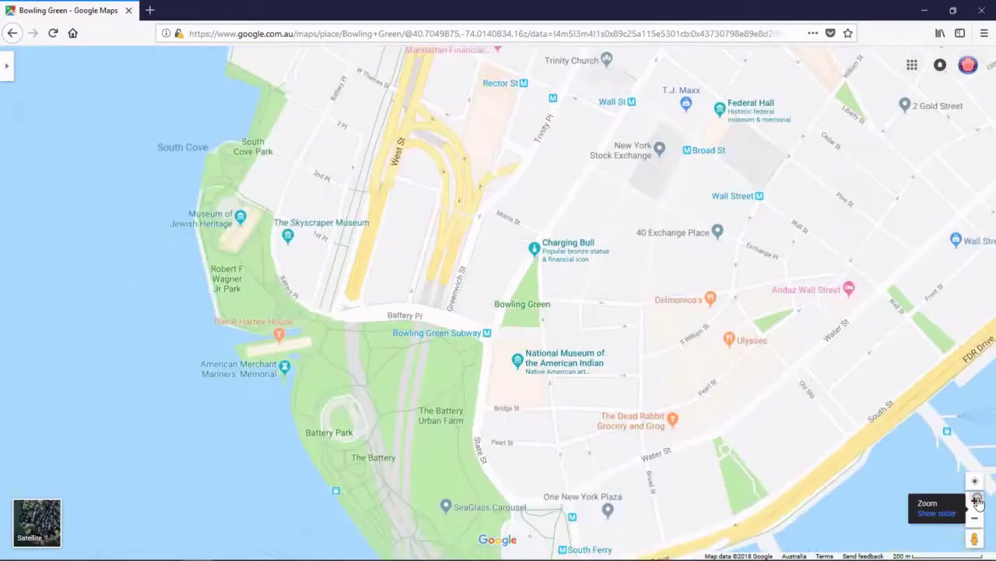
left_click(976, 501)
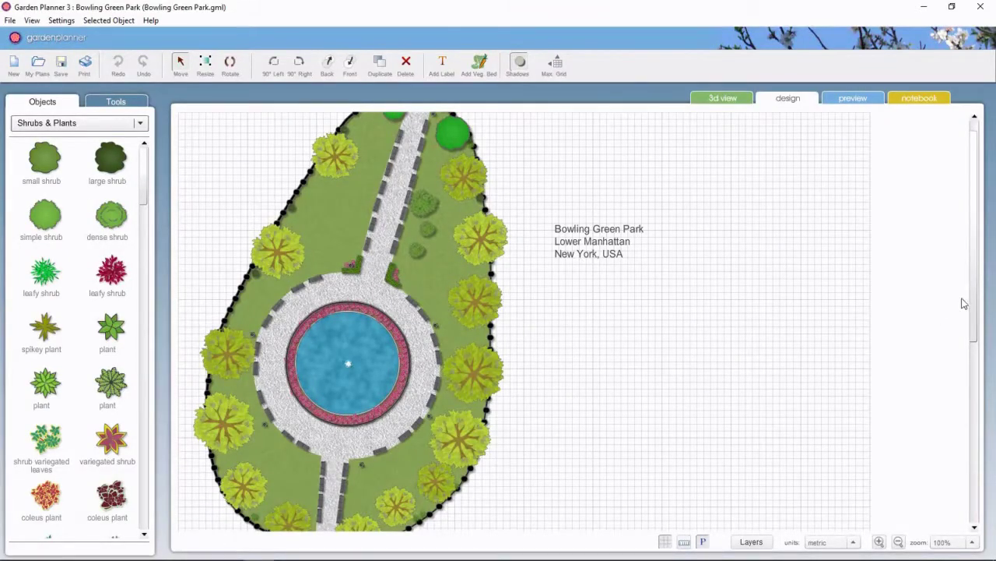
View the park plan in 3D, rotated to centre the fountain, then return to Google Maps
scroll(973, 304, "down", 3)
scroll(979, 309, "up", 3)
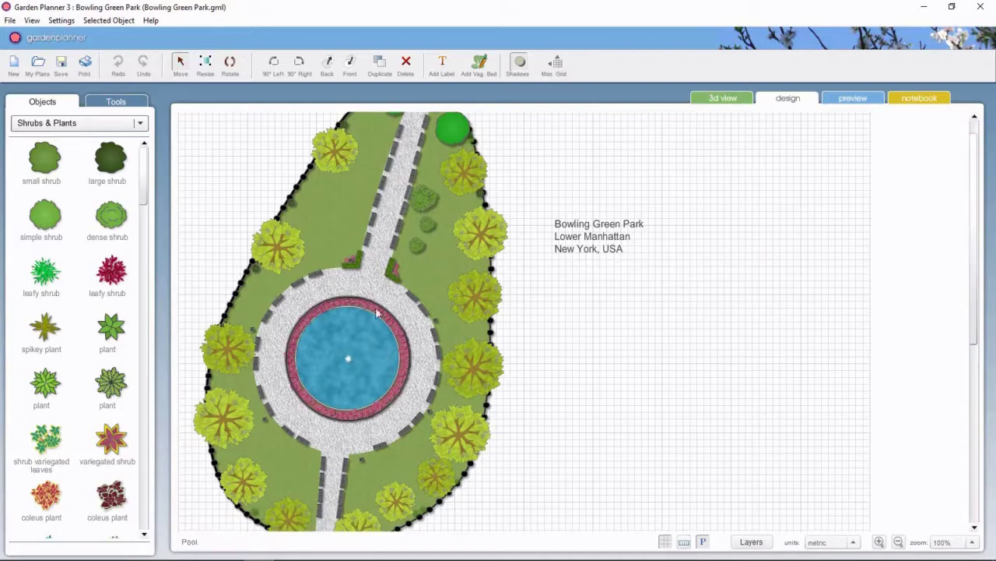
left_click(723, 98)
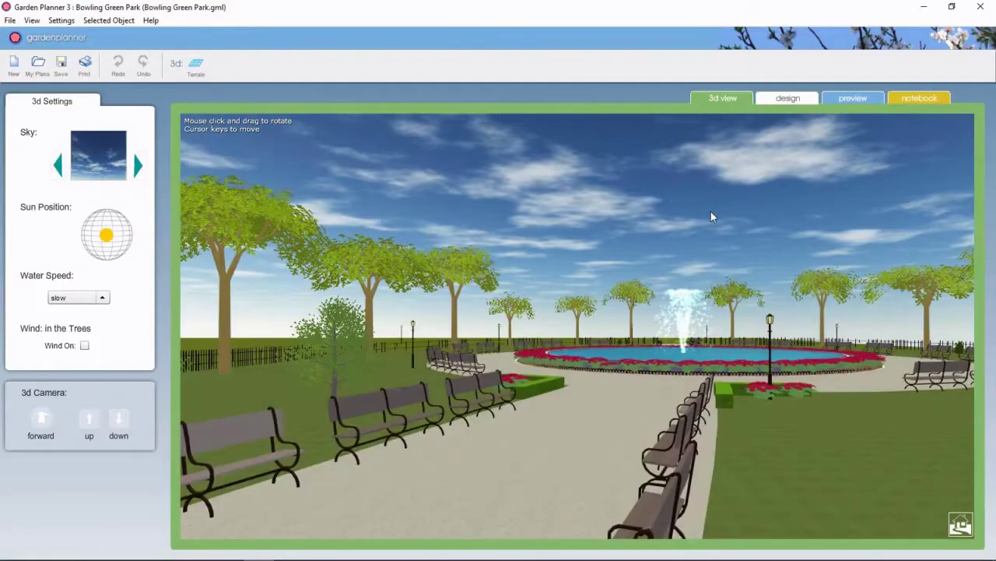
left_click_drag(711, 217, 629, 358)
left_click(629, 358)
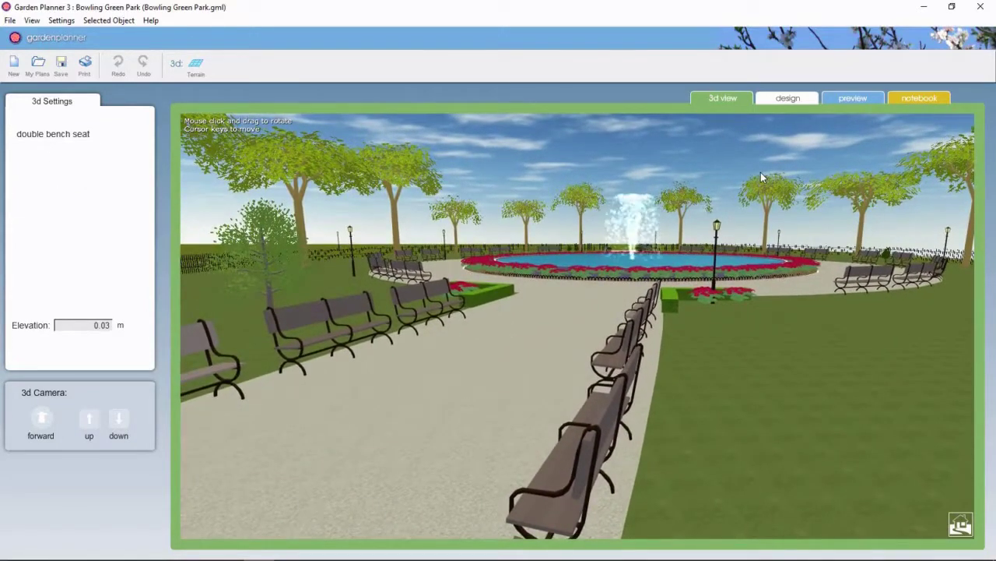
key("alt+Tab")
key("Tab")
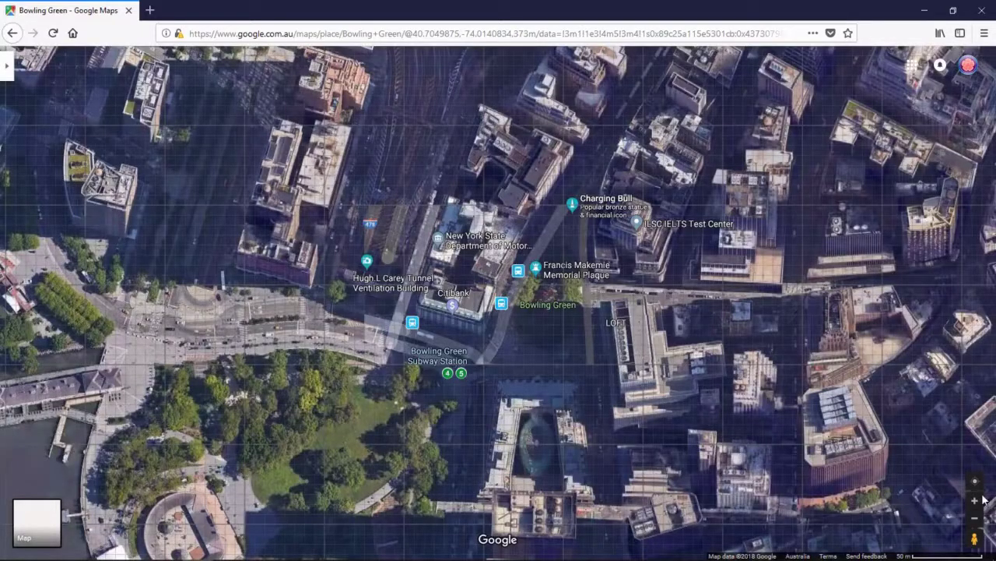
Zoom the satellite image two levels closer until the fountain ring is visible
left_click(975, 502)
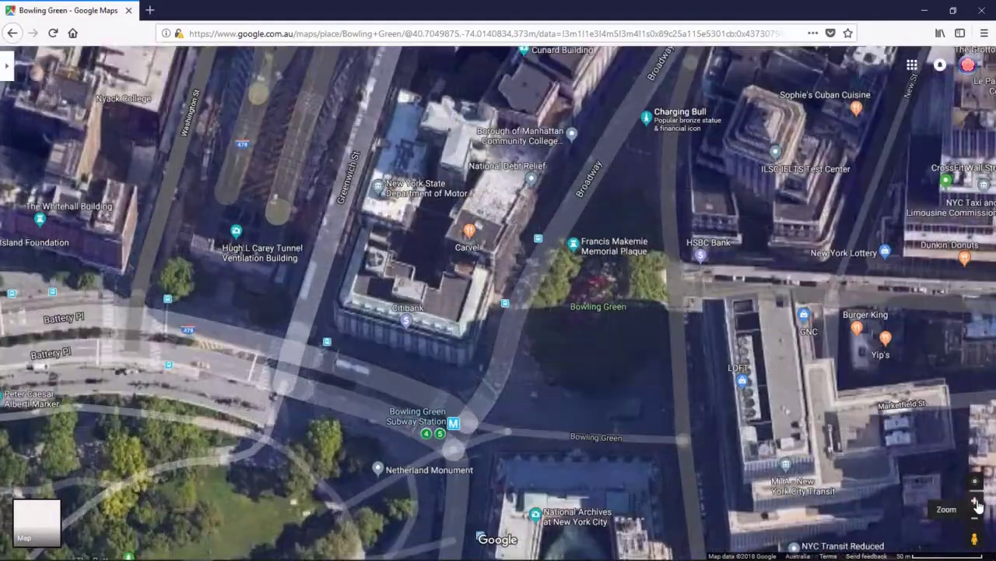
left_click(974, 502)
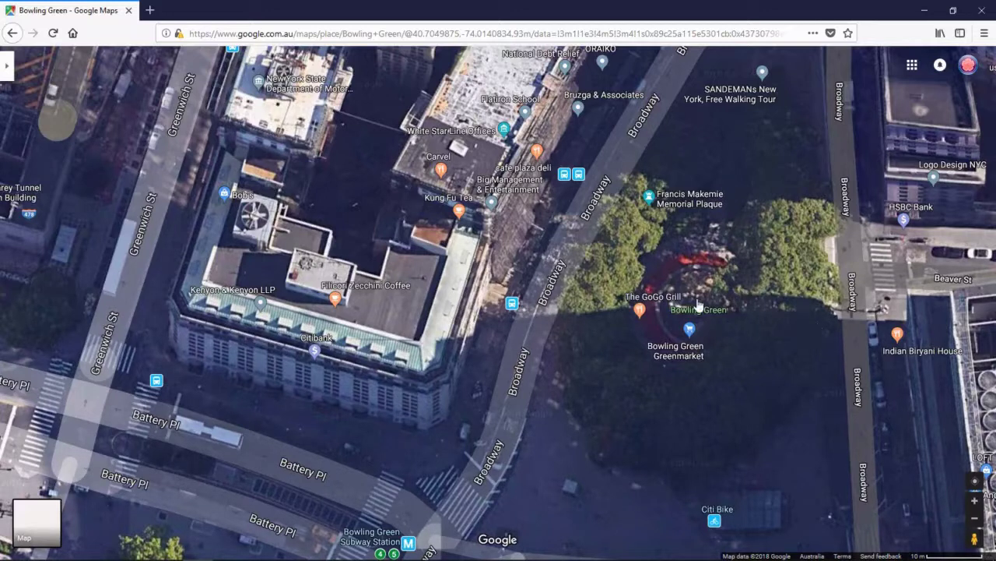
Measure roughly 14.58 m across the fountain area, then clear the measurement
right_click(658, 313)
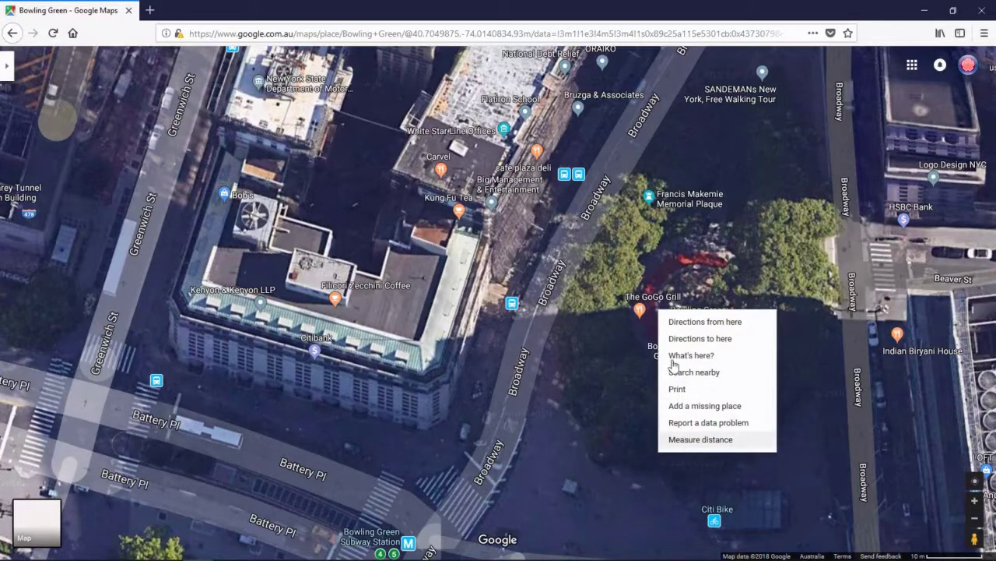
left_click(701, 439)
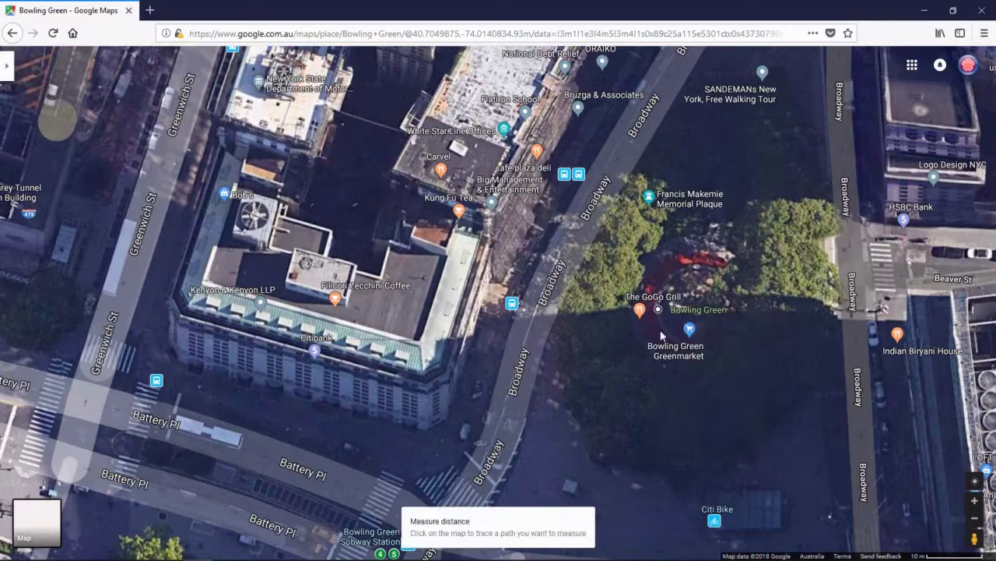
left_click(738, 302)
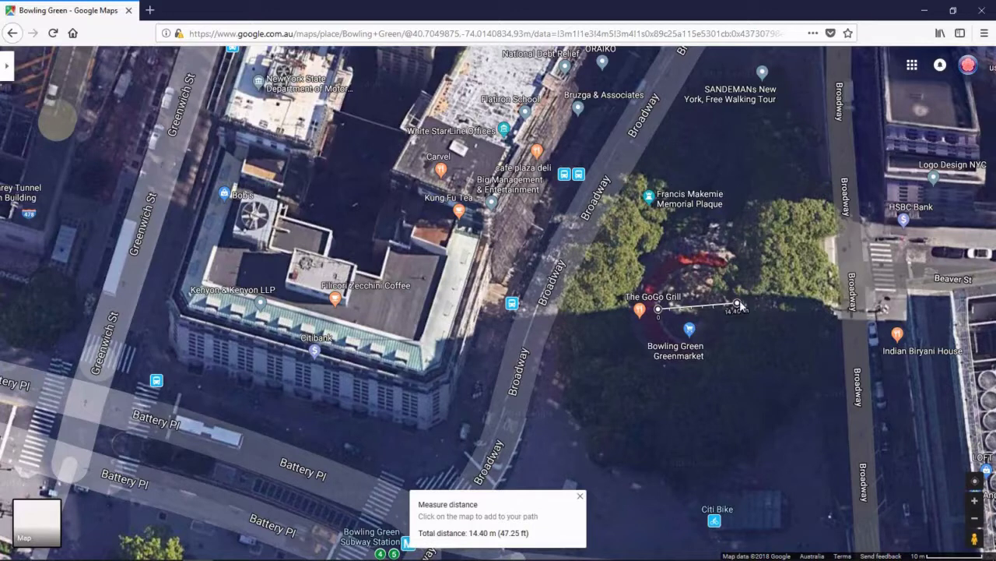
left_click_drag(737, 303, 738, 308)
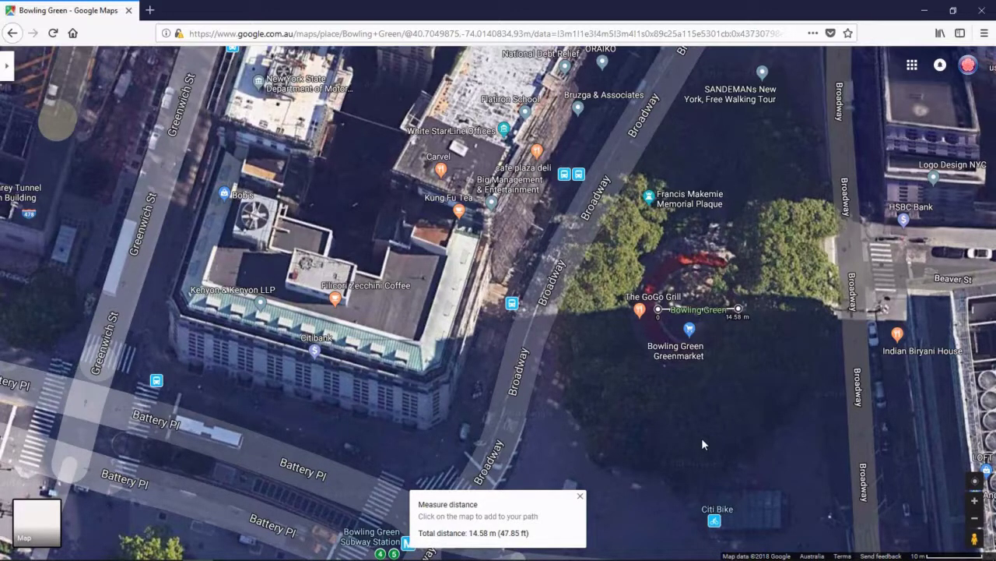
right_click(750, 342)
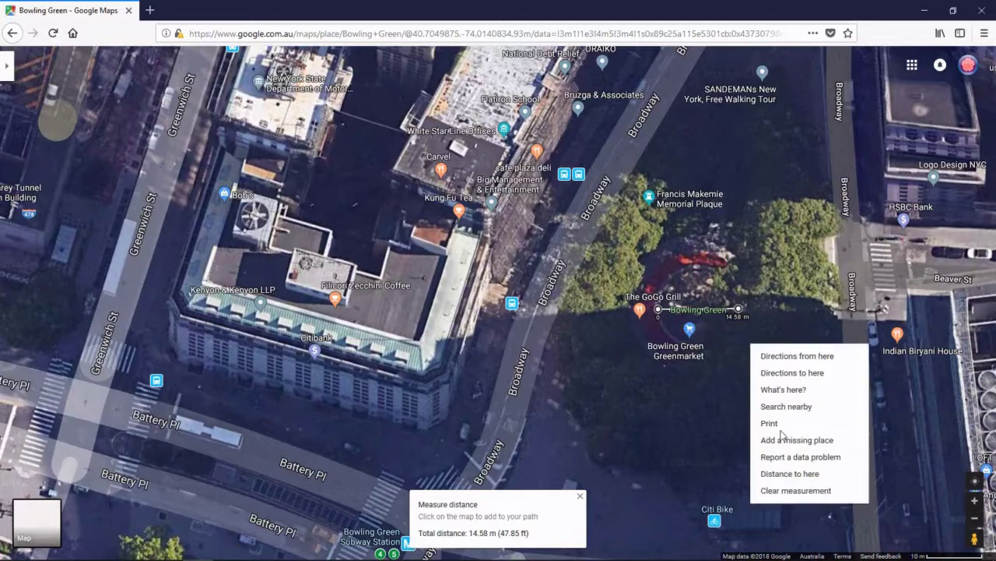
left_click(792, 489)
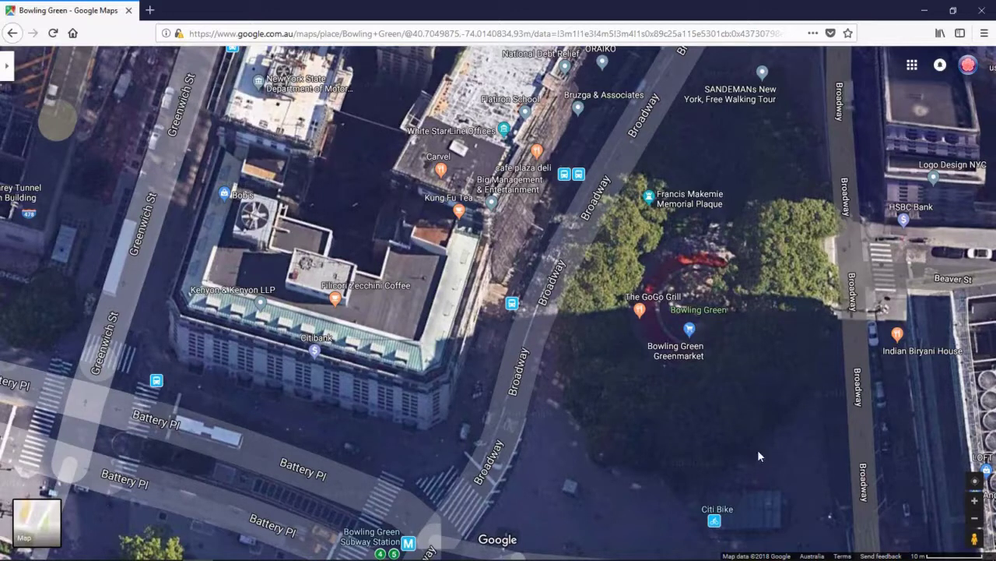
Paste the Bowling Green map screenshot into a new Paint image
key("alt+Tab")
key("alt+Tab")
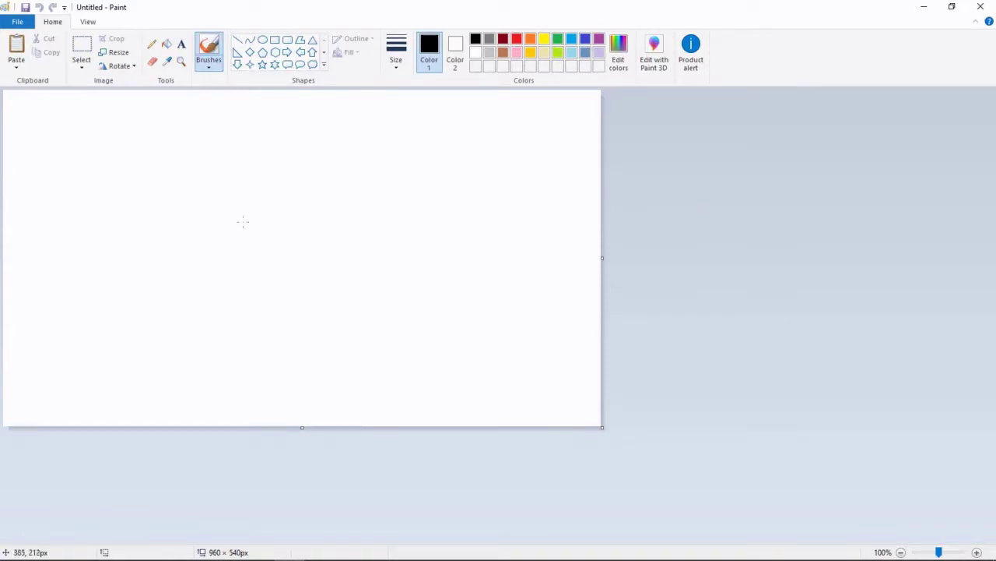
key("alt+f")
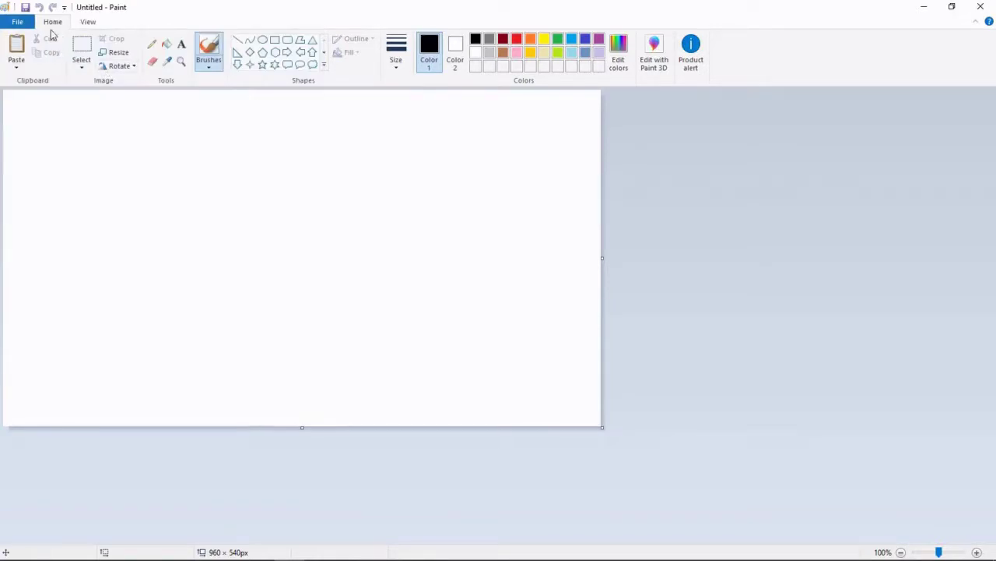
key("ctrl+v")
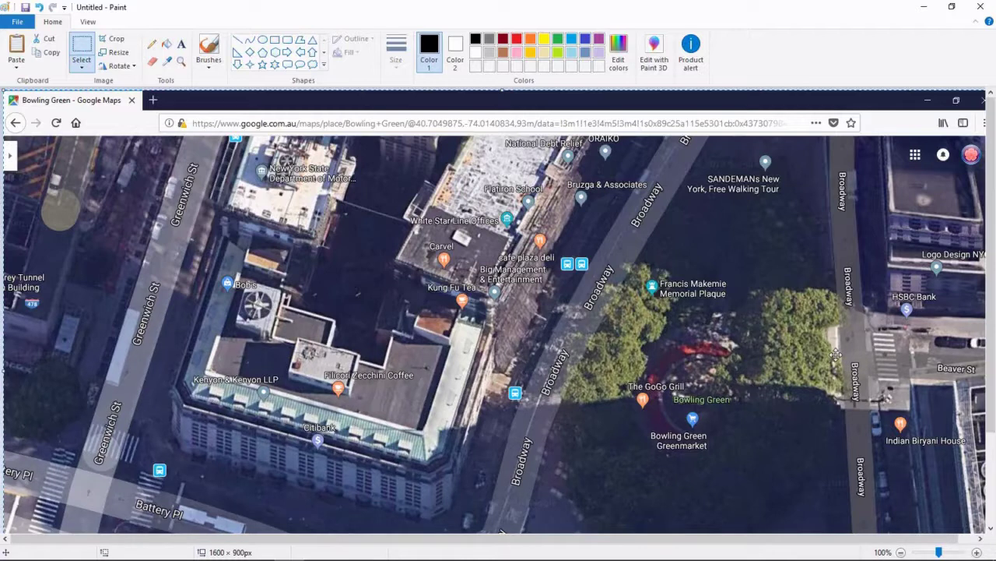
key("Escape")
scroll(757, 318, "down", 4)
scroll(758, 319, "right", 1)
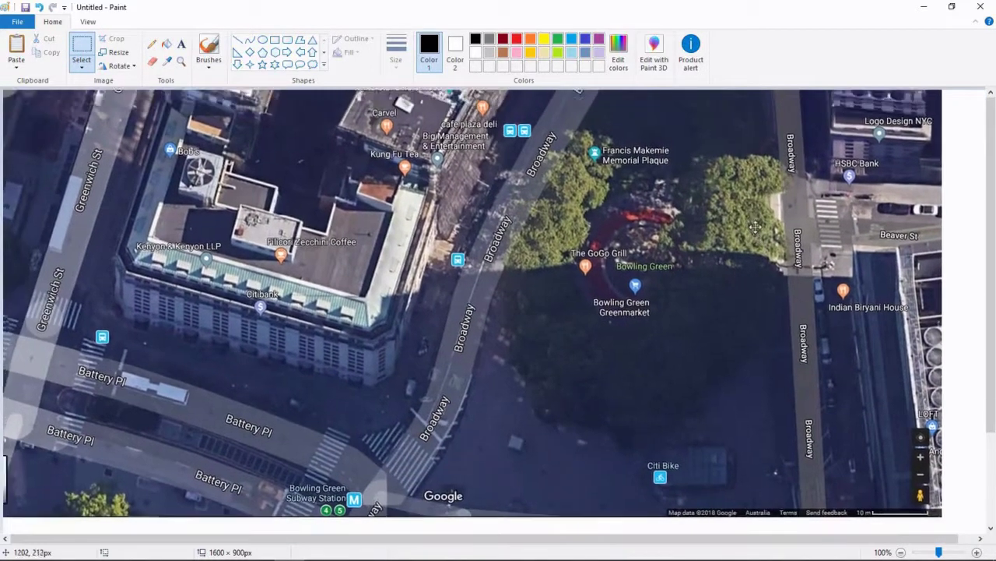
scroll(755, 228, "up", 1)
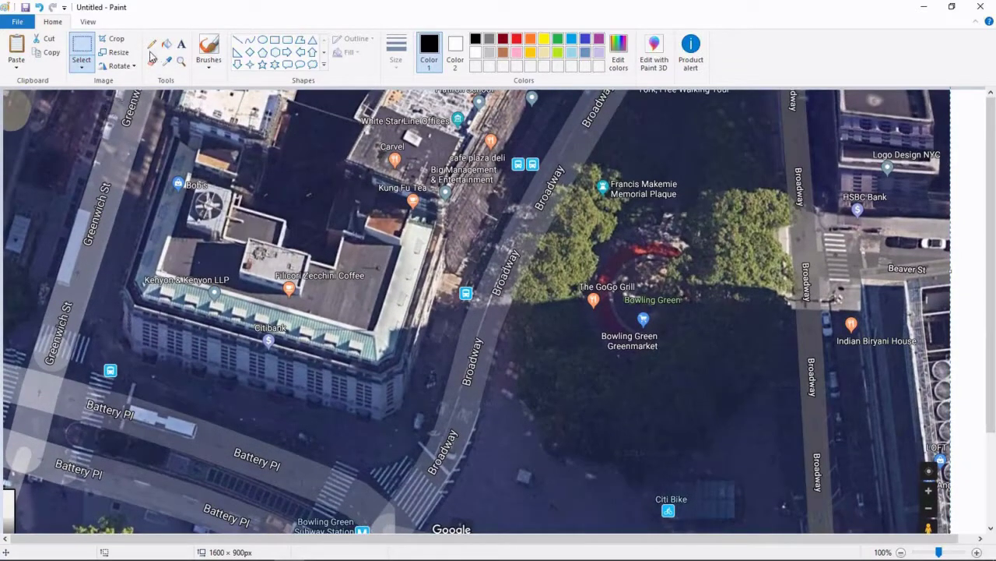
Draw a straight line tracing the map's scale bar
left_click(239, 42)
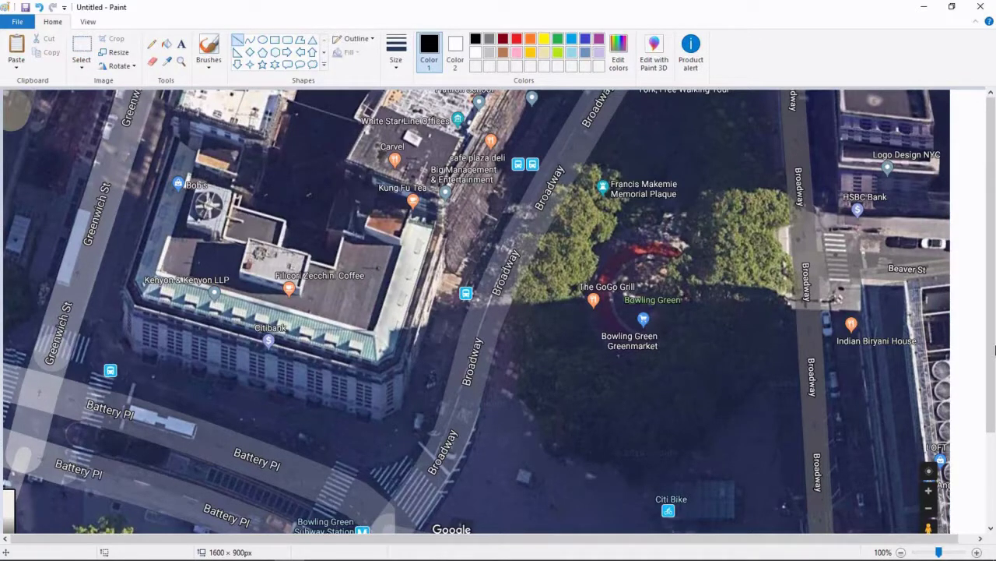
left_click_drag(993, 342, 993, 376)
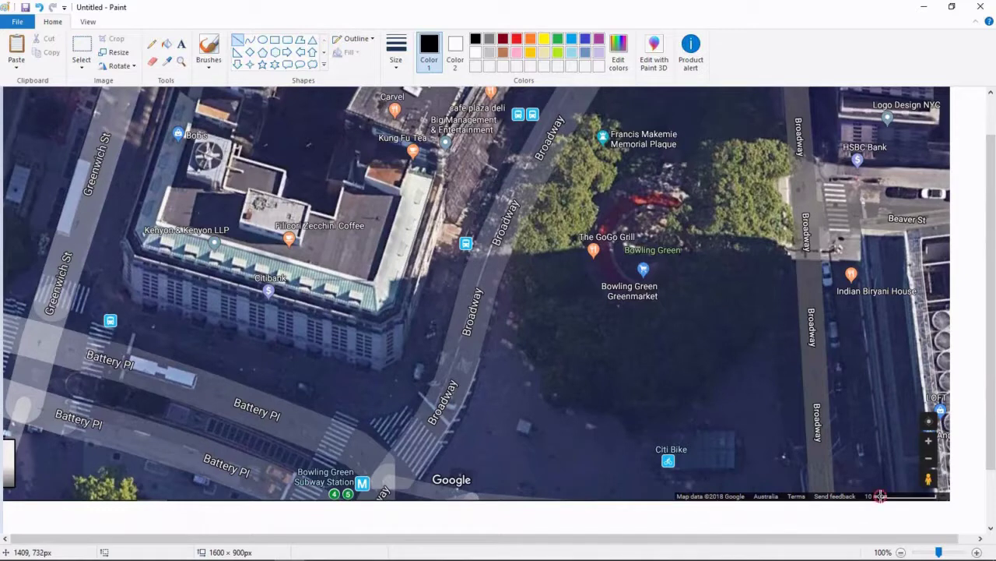
left_click_drag(880, 496, 938, 495)
mouse_move(583, 557)
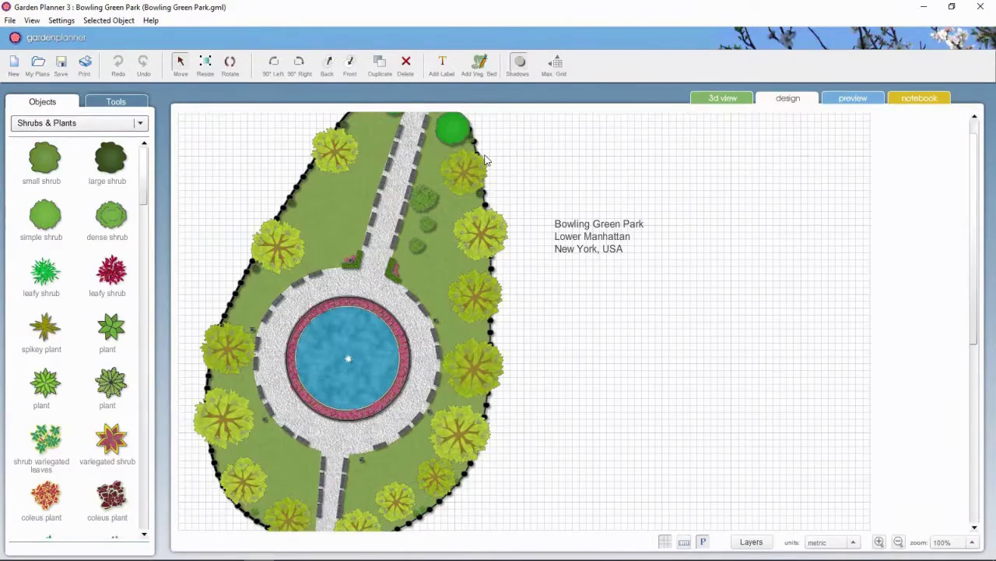
Create a new metric plan with the Plan Name 'bowling green park'
key("alt+f")
key("Return")
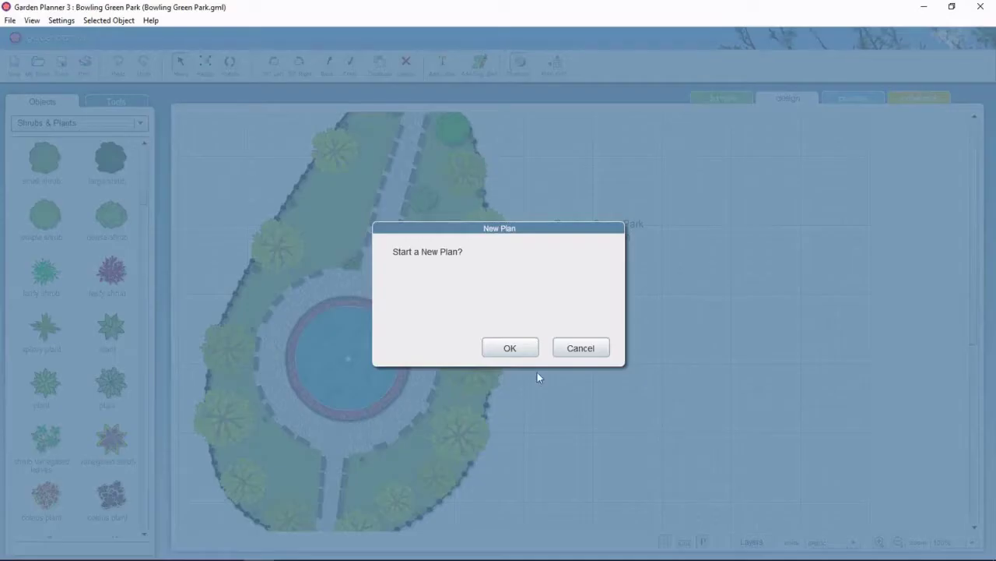
left_click(529, 345)
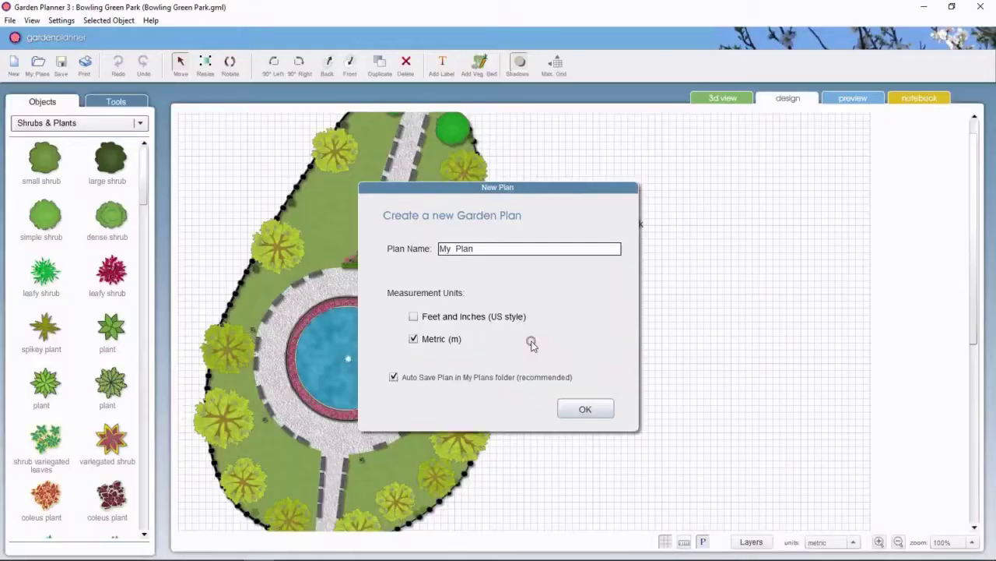
triple_click(498, 252)
type("bowling ")
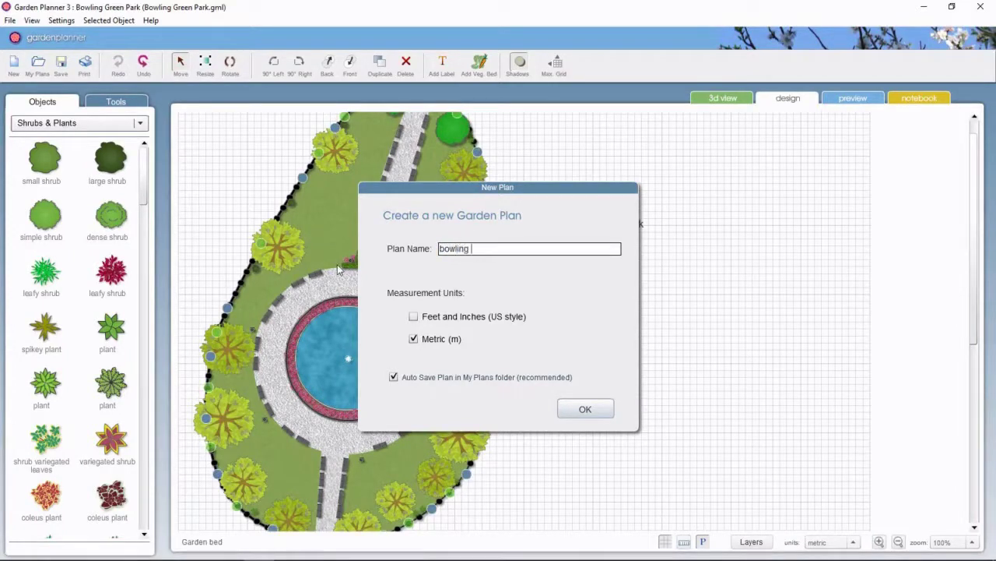
type("green park")
left_click(602, 409)
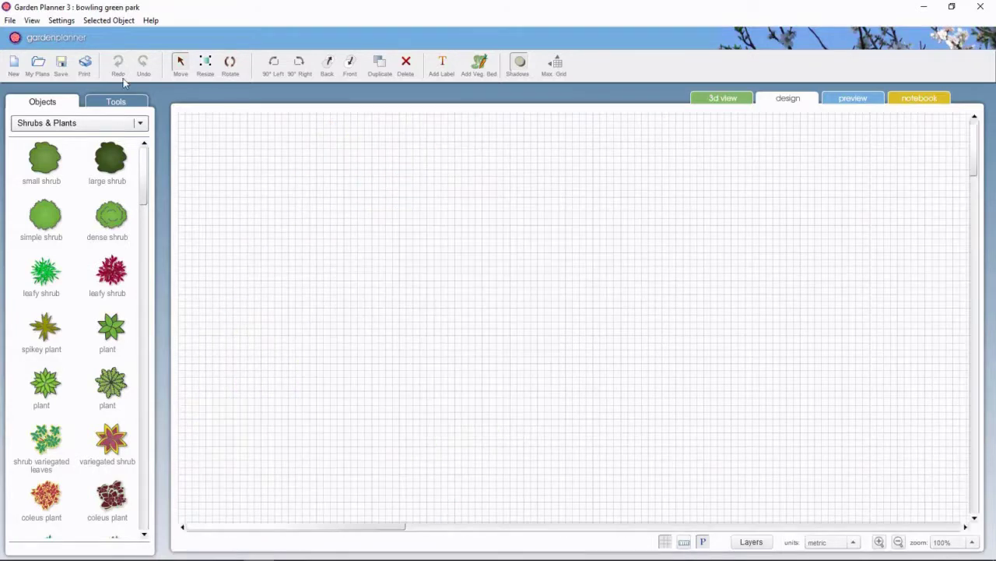
Import bowlinggreenpark.png from the Pictures folder into the plan
left_click(10, 21)
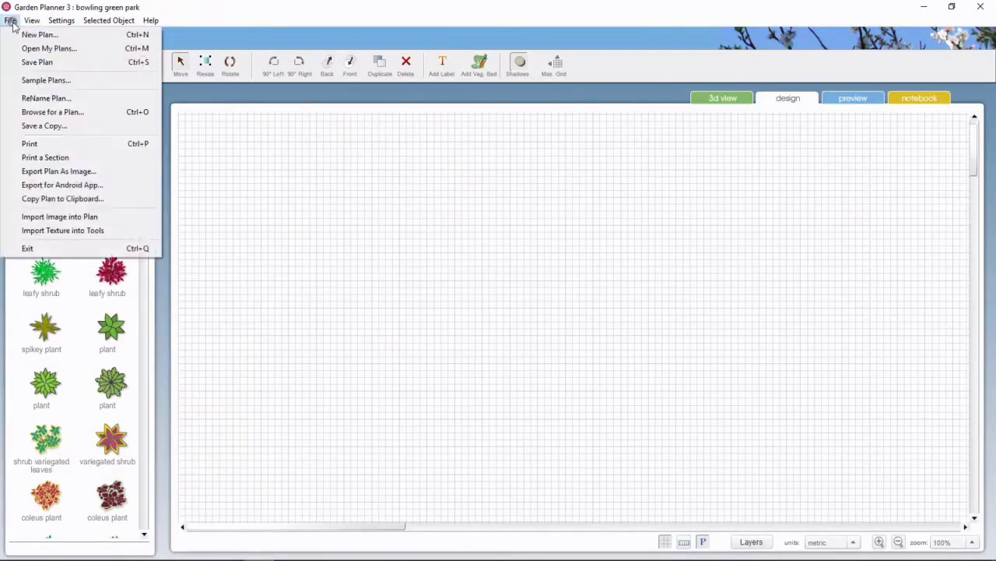
left_click(51, 219)
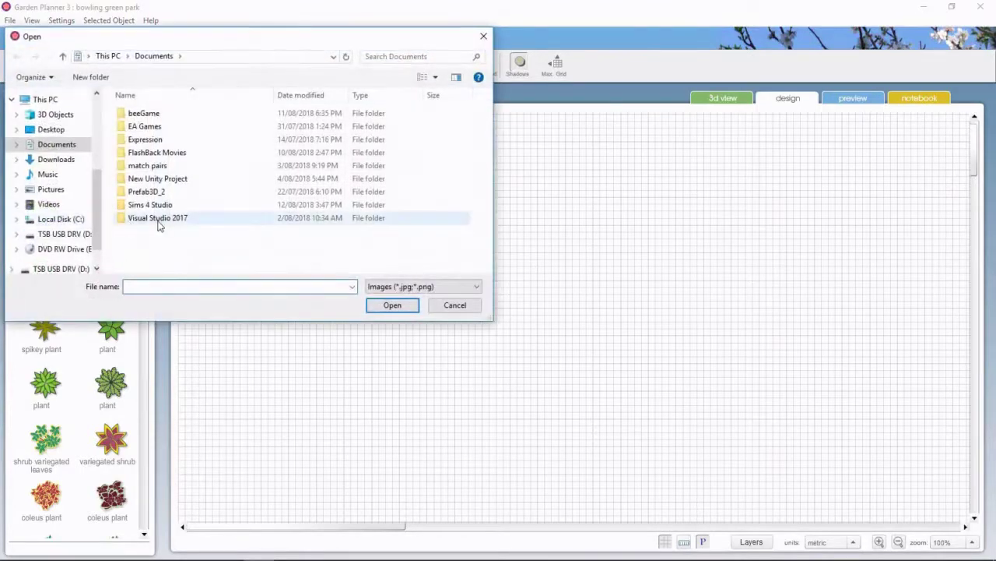
left_click(66, 194)
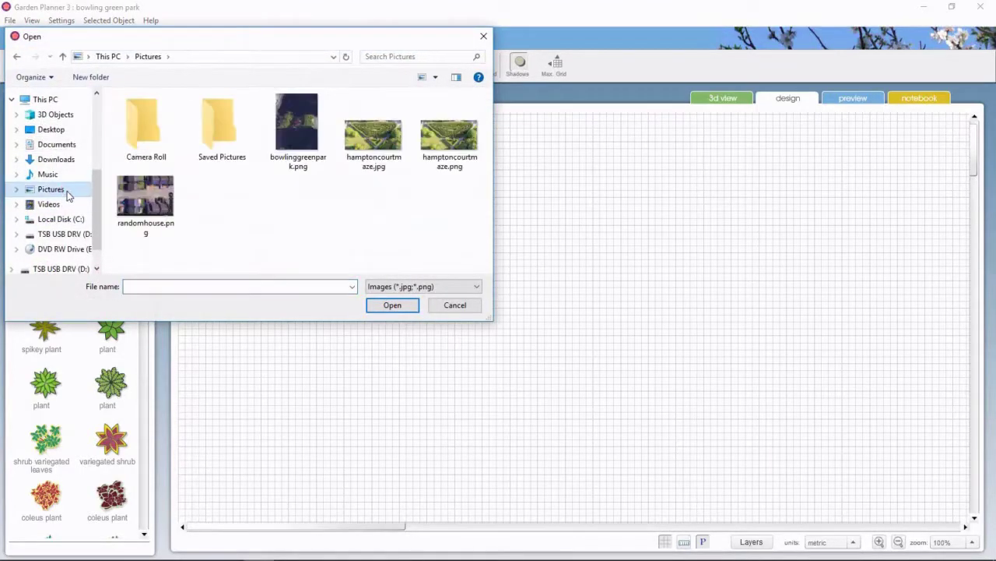
left_click(306, 160)
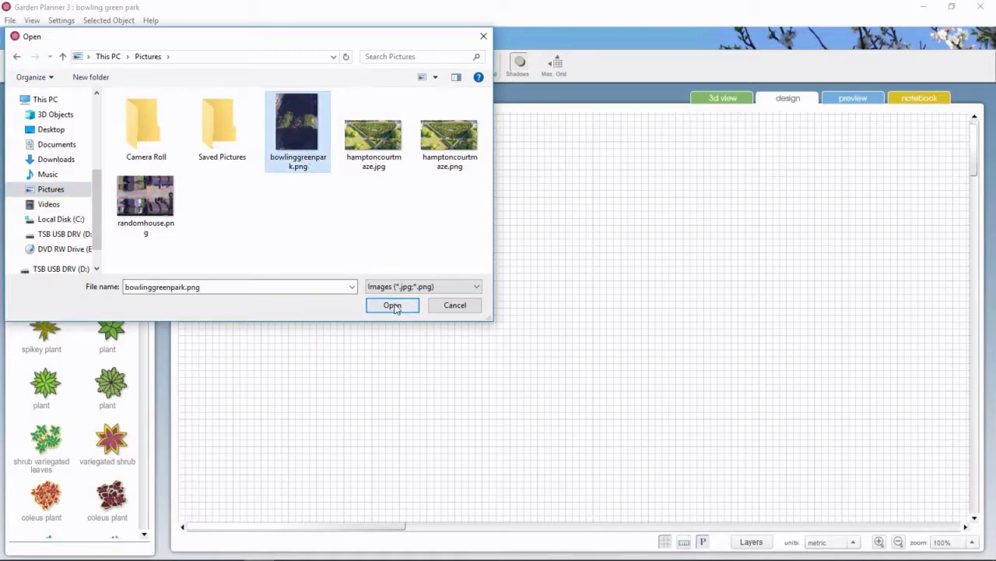
left_click(393, 305)
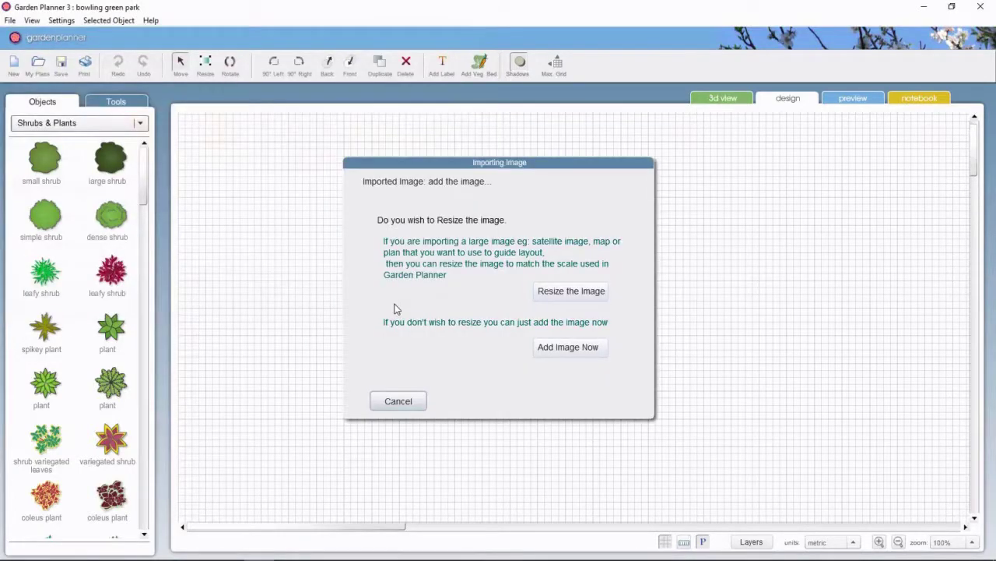
Scale the image so 90 pixels equal 10 m and place it under the grid
left_click(578, 298)
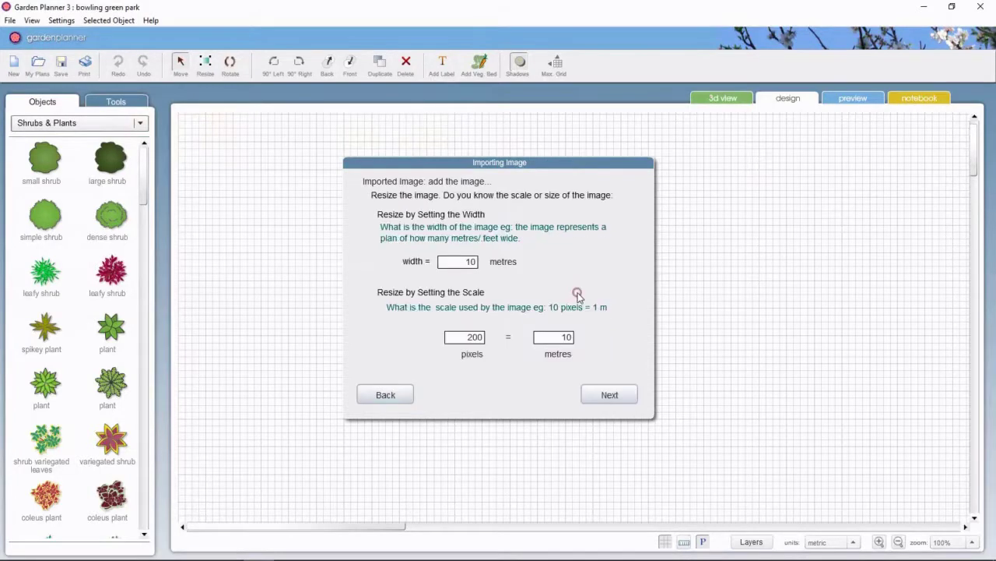
left_click(475, 336)
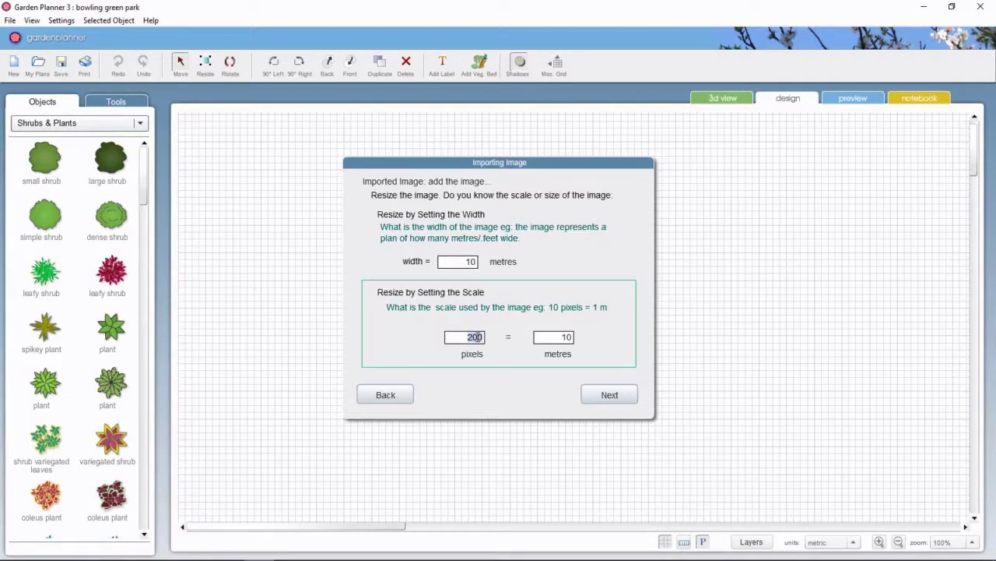
type("90")
left_click(612, 394)
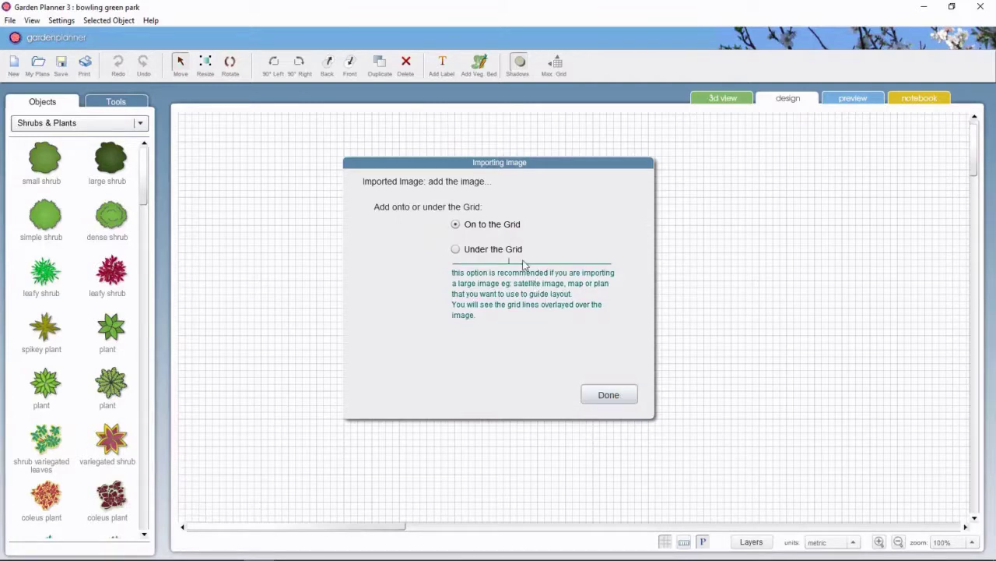
left_click(497, 249)
left_click(629, 402)
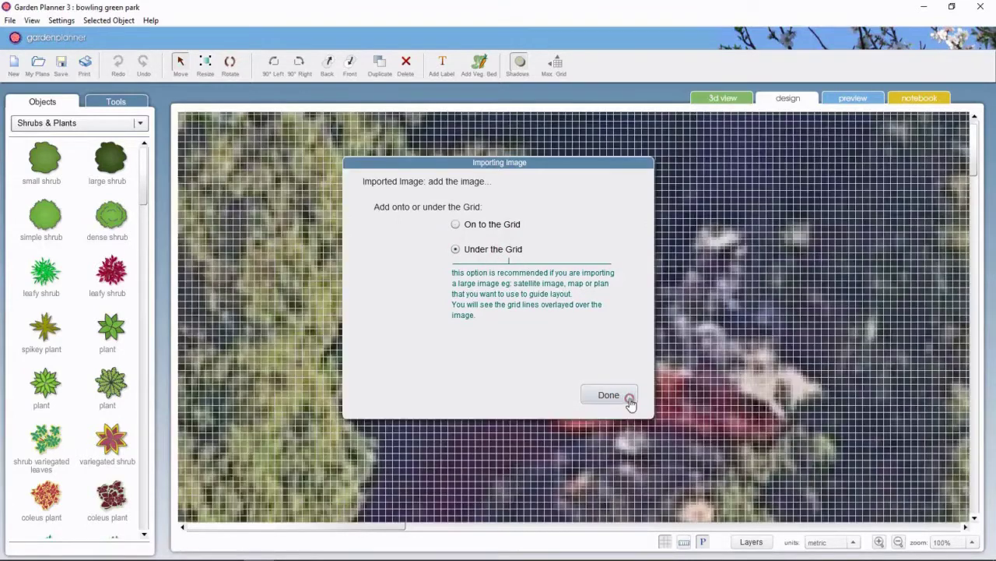
Switch the plan to the Landscape 1:400 scale
left_click_drag(631, 403, 551, 352)
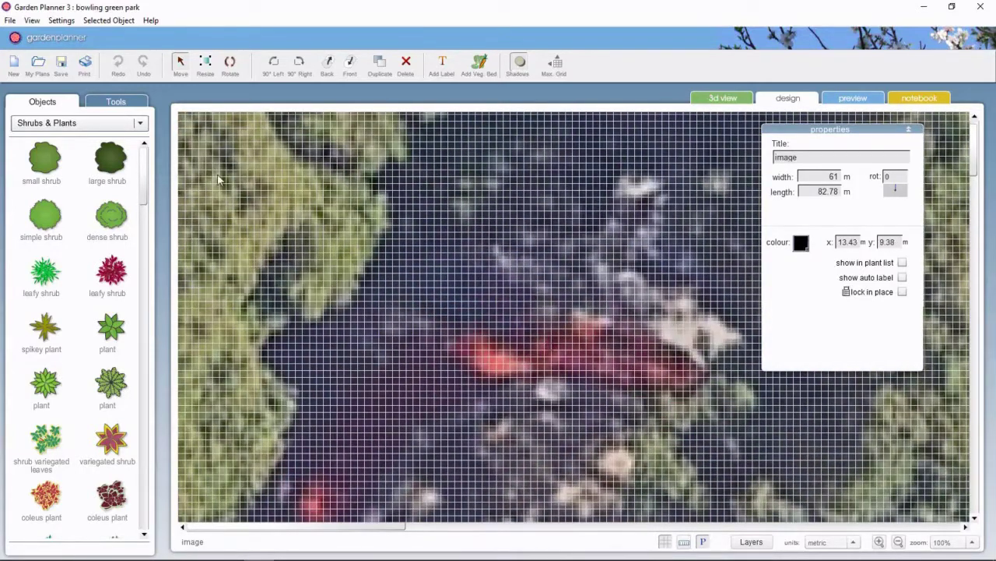
left_click(62, 20)
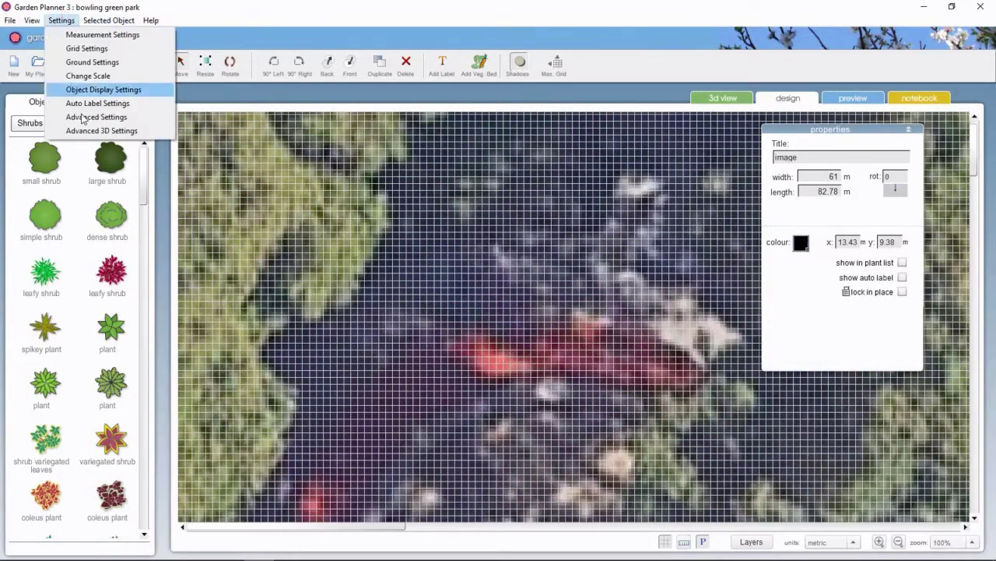
left_click(94, 79)
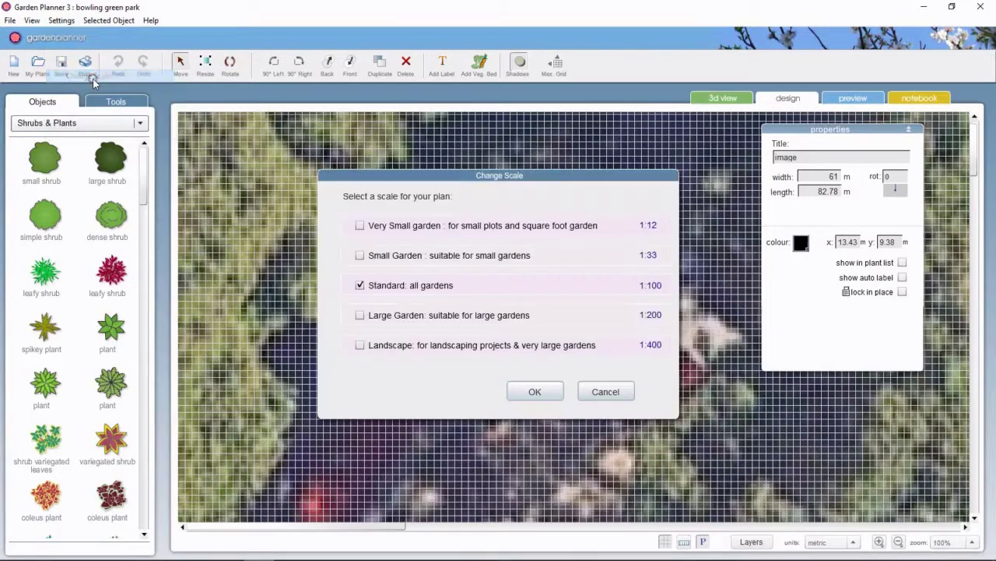
left_click(414, 345)
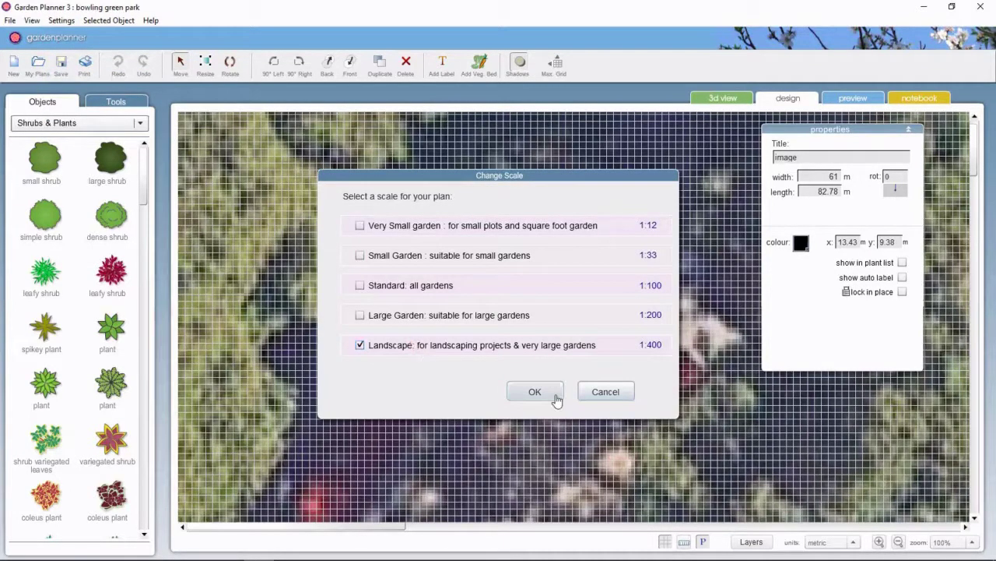
left_click(557, 400)
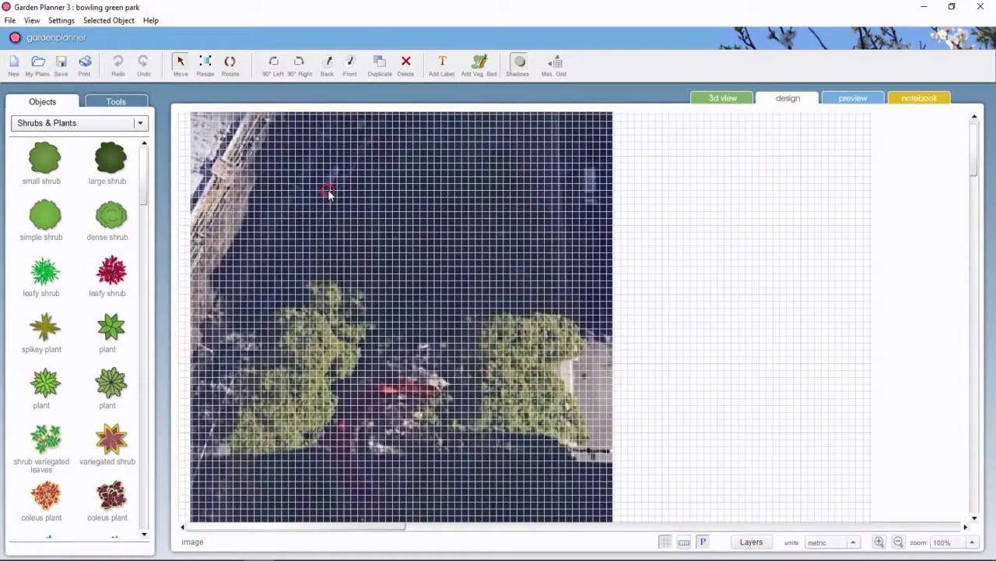
Reposition the aerial photo on the plan and zoom out to 80%
left_click_drag(327, 192, 314, 208)
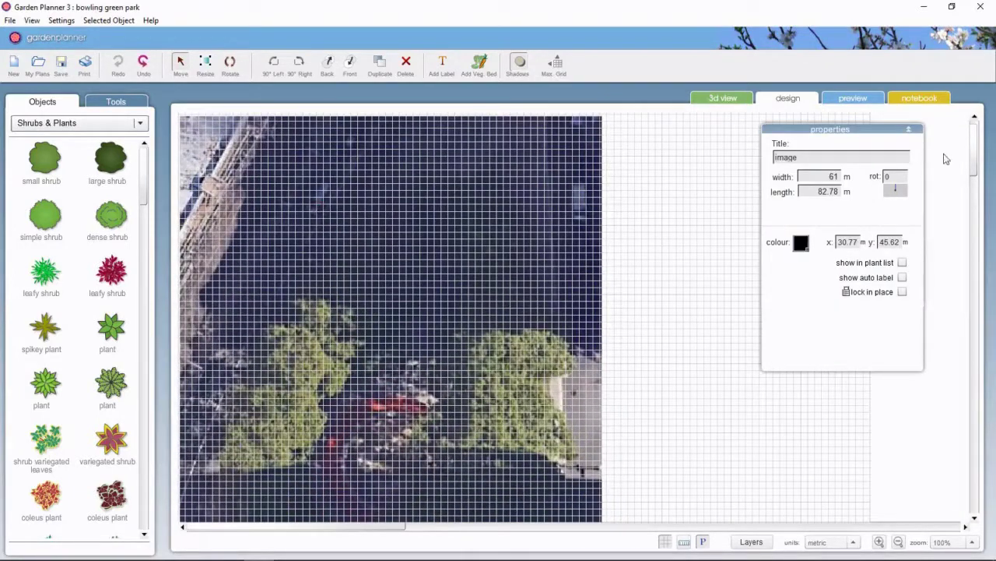
scroll(973, 151, "up", 1)
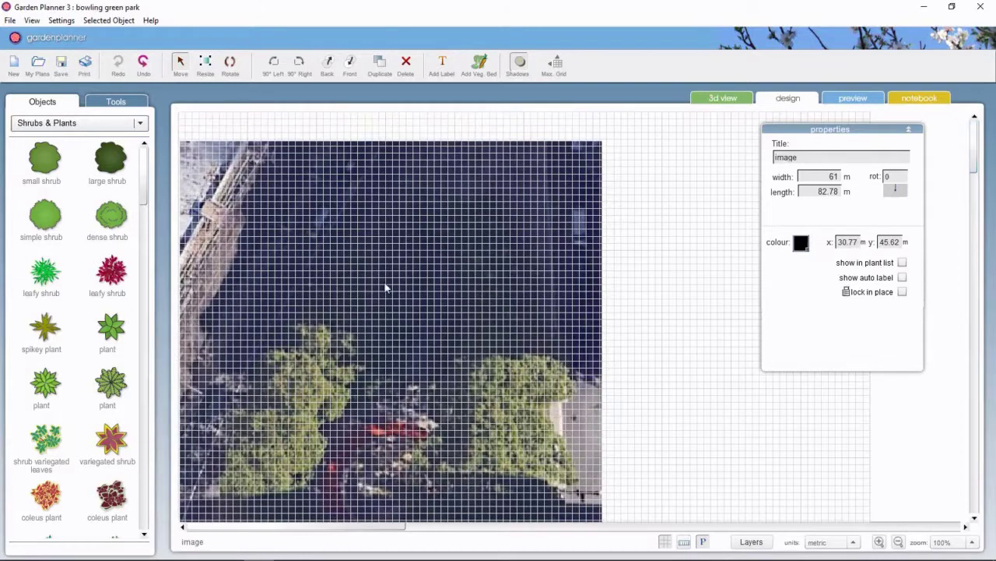
left_click_drag(385, 288, 385, 254)
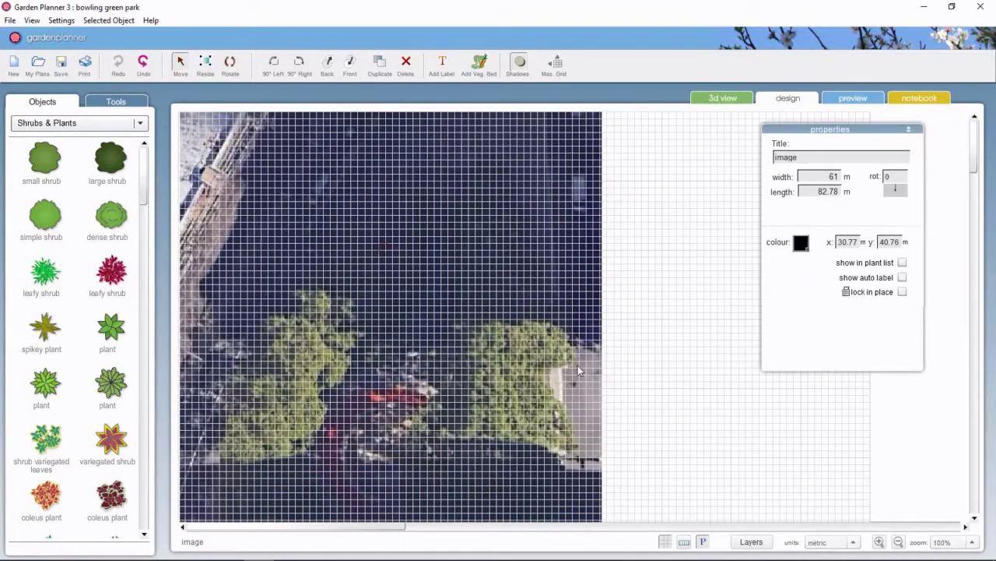
left_click(900, 544)
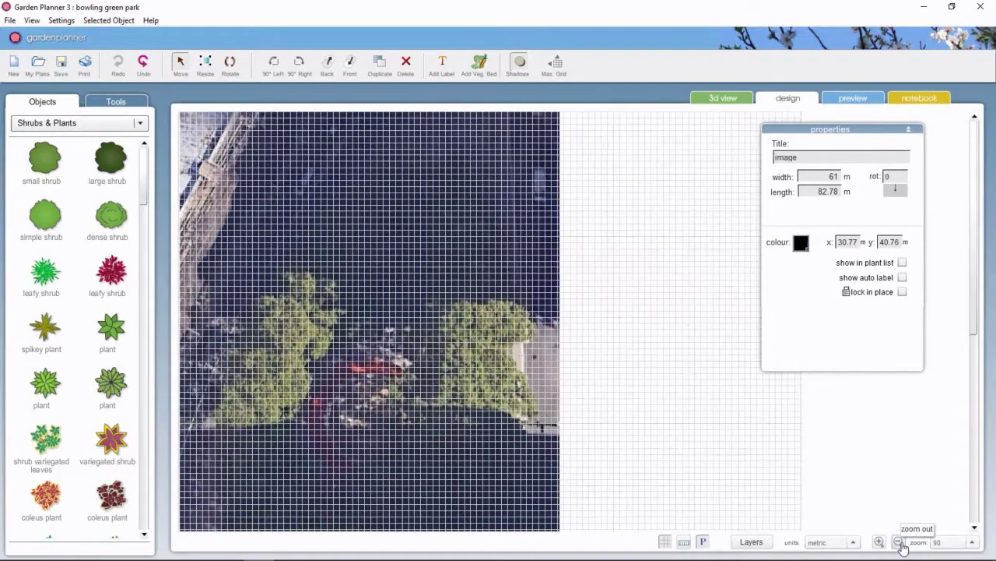
left_click(900, 544)
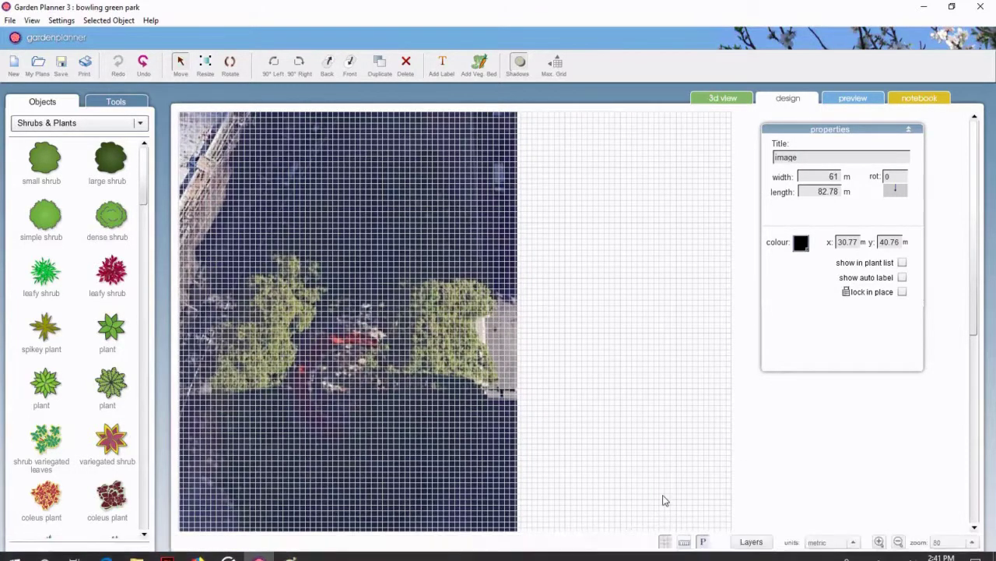
Lock the aerial photo in place and hide the grid lines
left_click(665, 542)
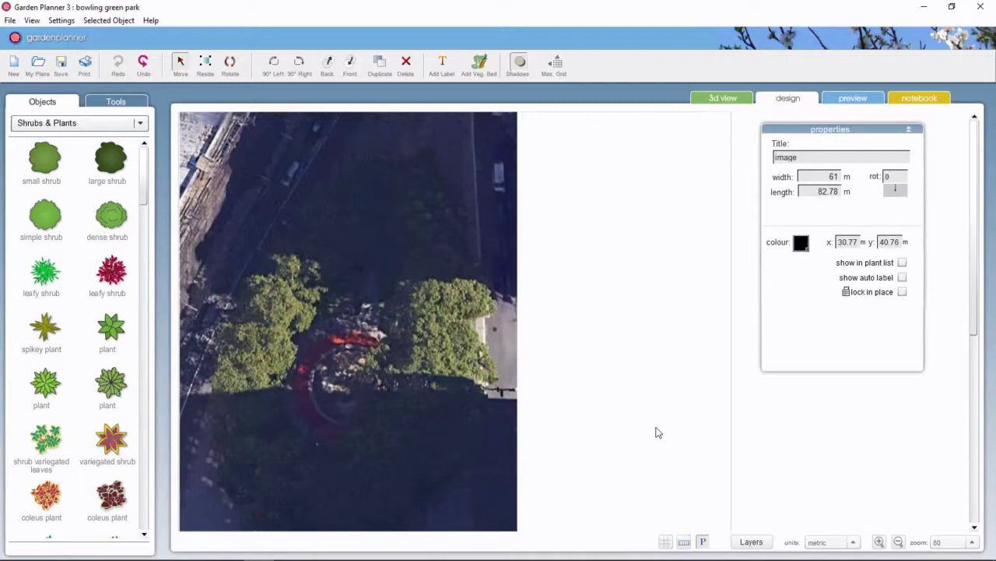
left_click(902, 291)
left_click(666, 543)
left_click(667, 543)
Draw a circular pond over the centre of the aerial photo
left_click(112, 102)
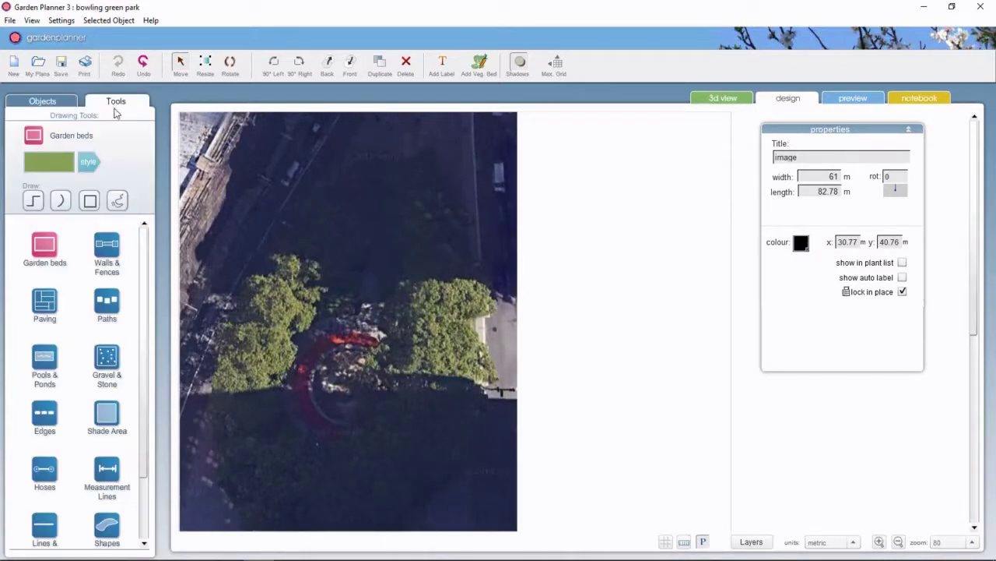
left_click(44, 358)
left_click(91, 202)
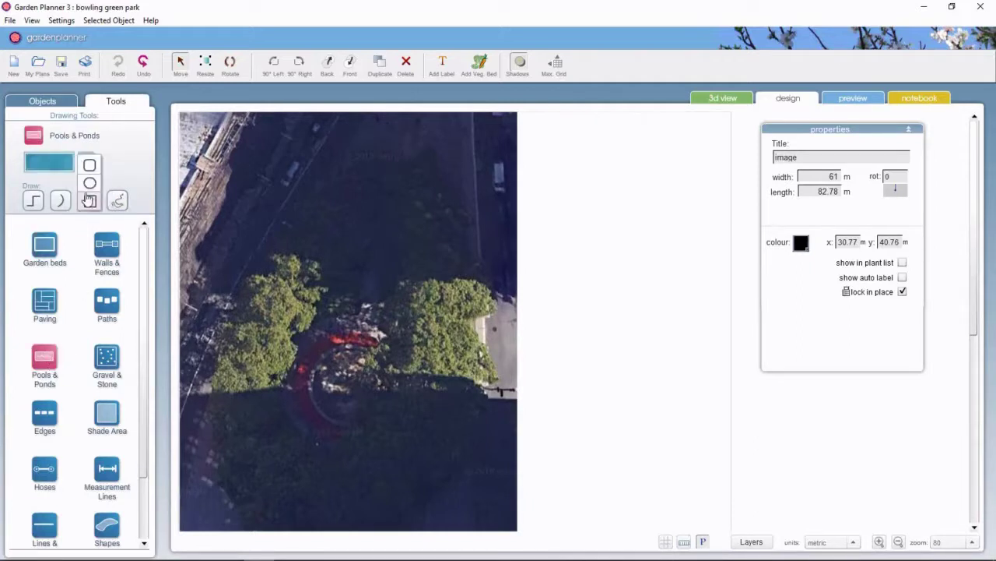
left_click(91, 185)
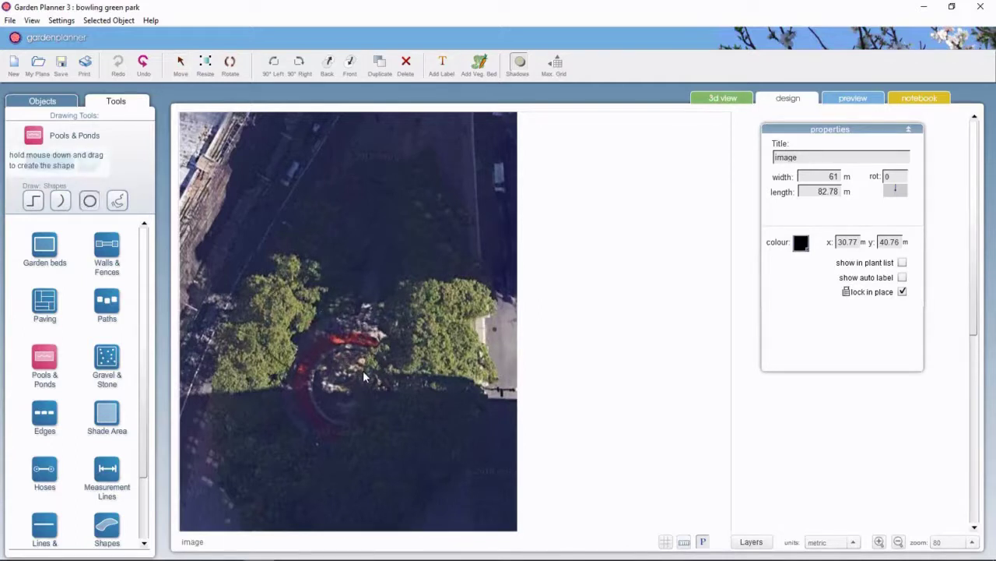
left_click_drag(362, 370, 363, 371)
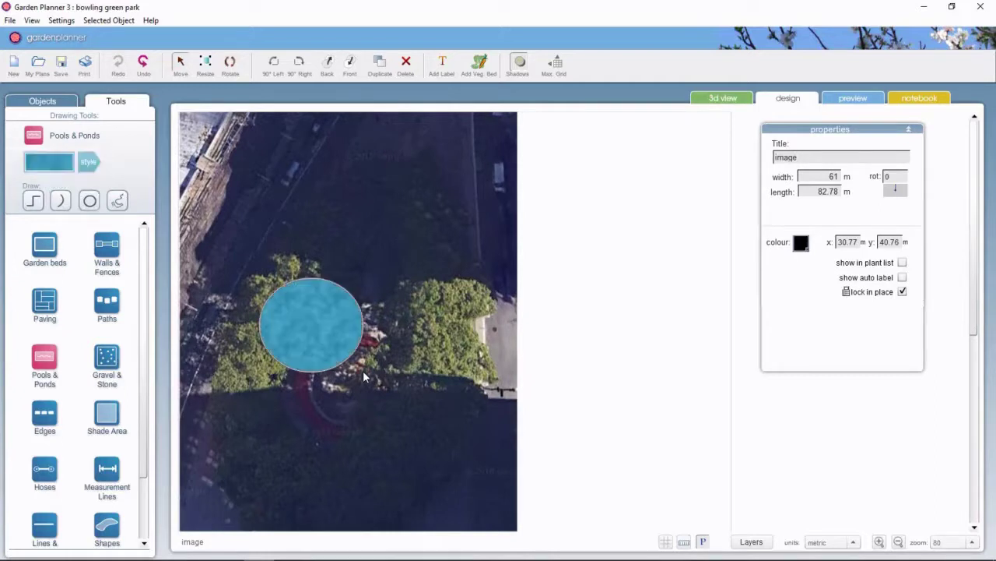
Size the pond to 15 × 15 m and move it onto the red ring
left_click(319, 321)
double_click(831, 178)
type("15")
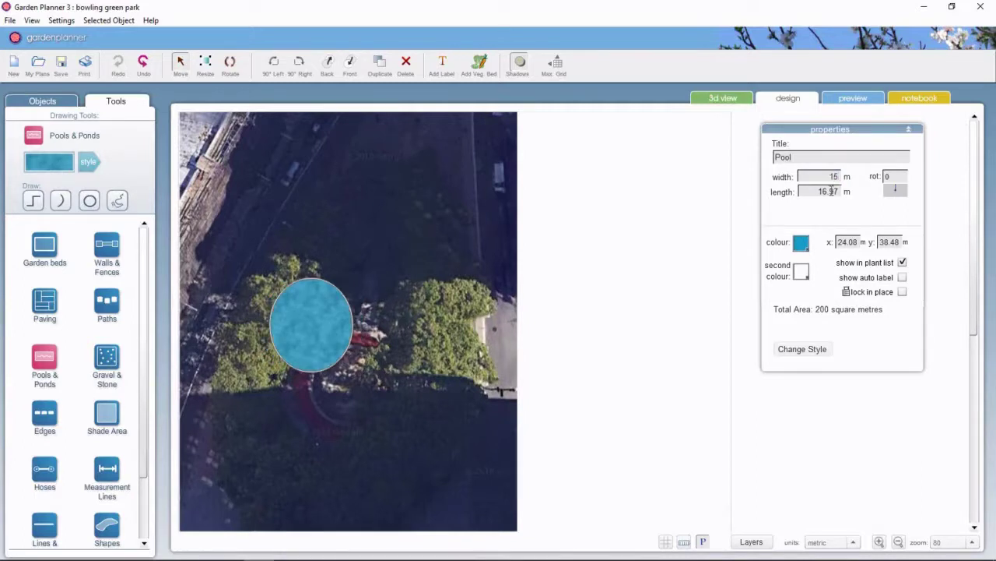
double_click(832, 191)
type("15")
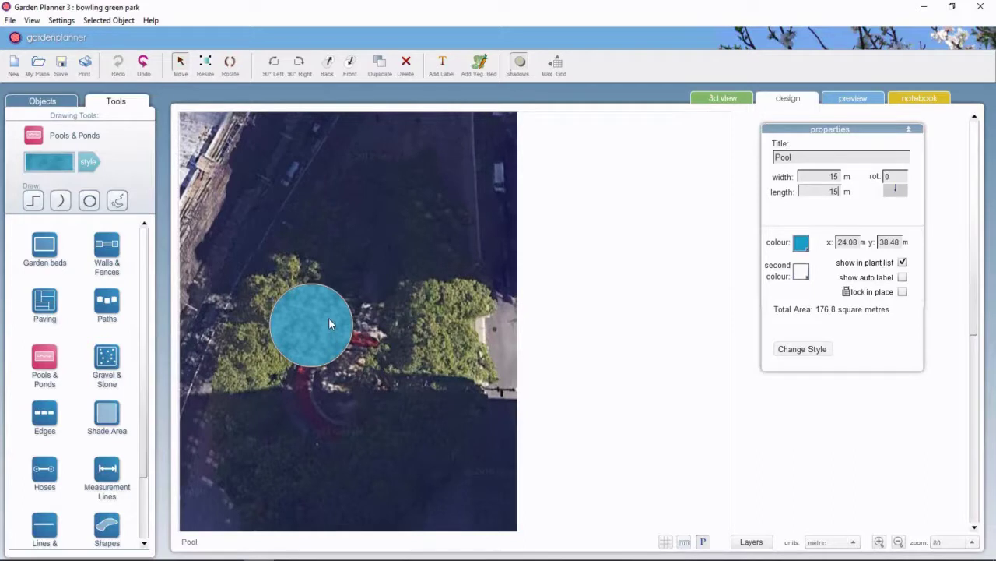
left_click_drag(329, 318, 370, 377)
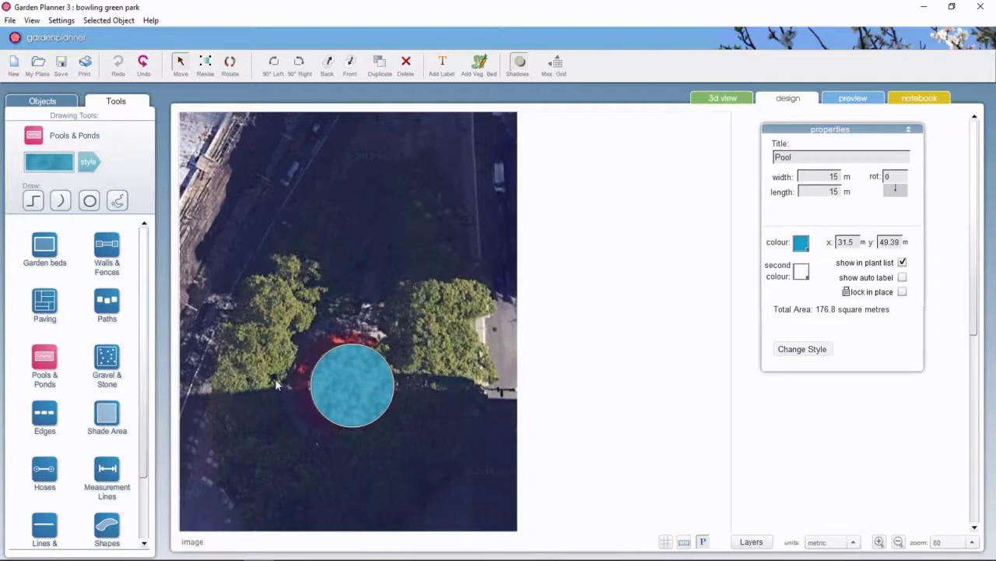
Draw a brown circular garden bed above the pool
left_click(47, 245)
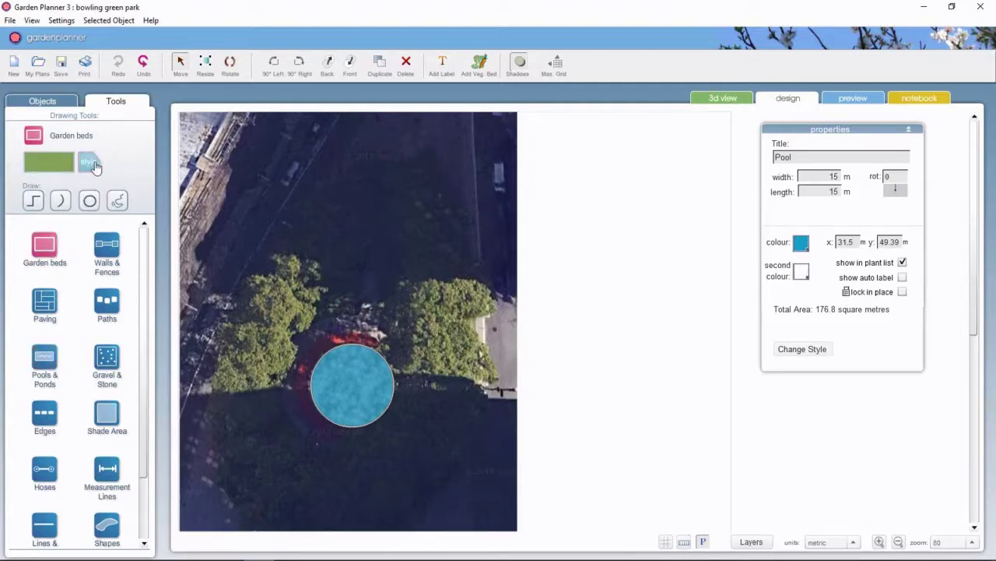
left_click(92, 164)
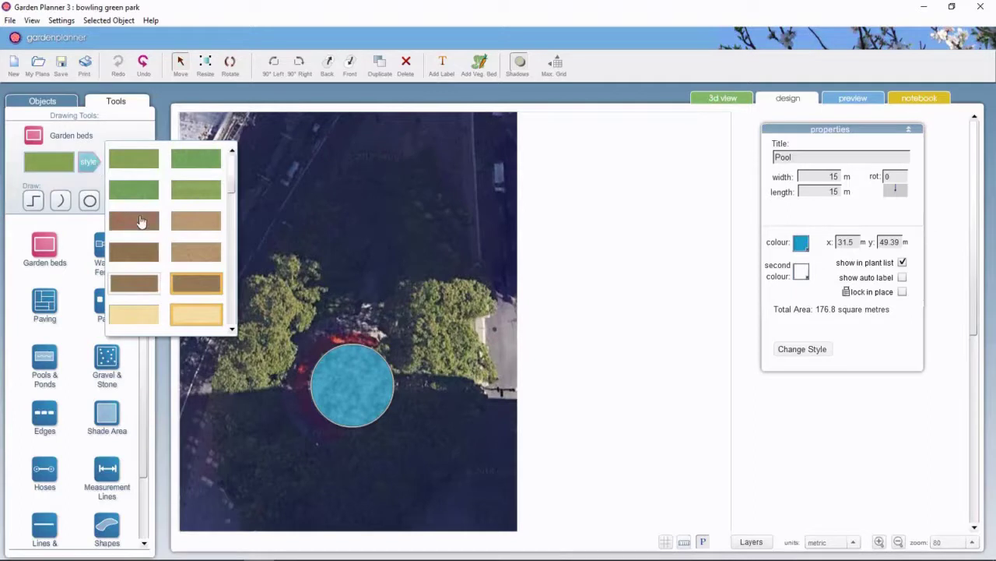
left_click(138, 218)
left_click(89, 204)
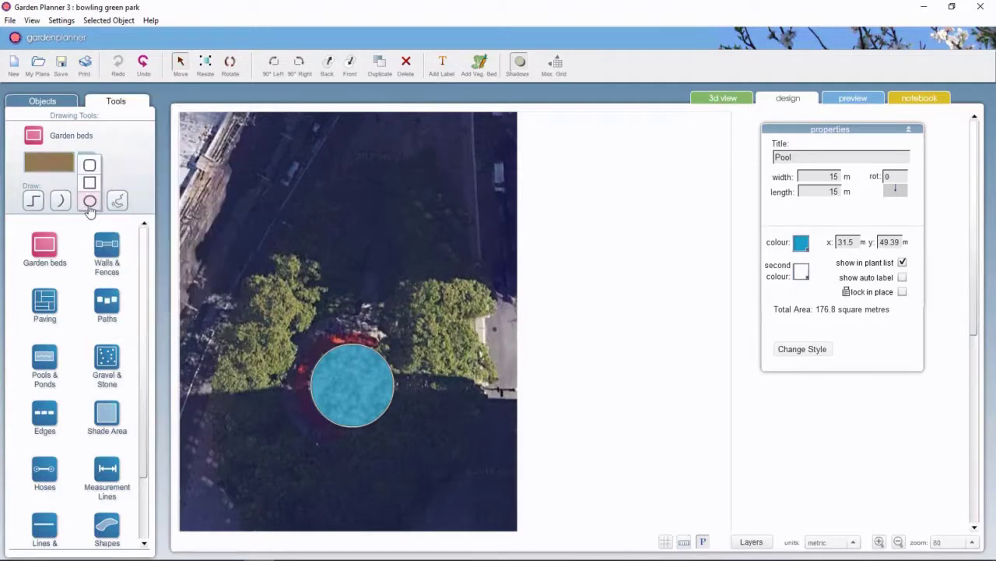
left_click(89, 202)
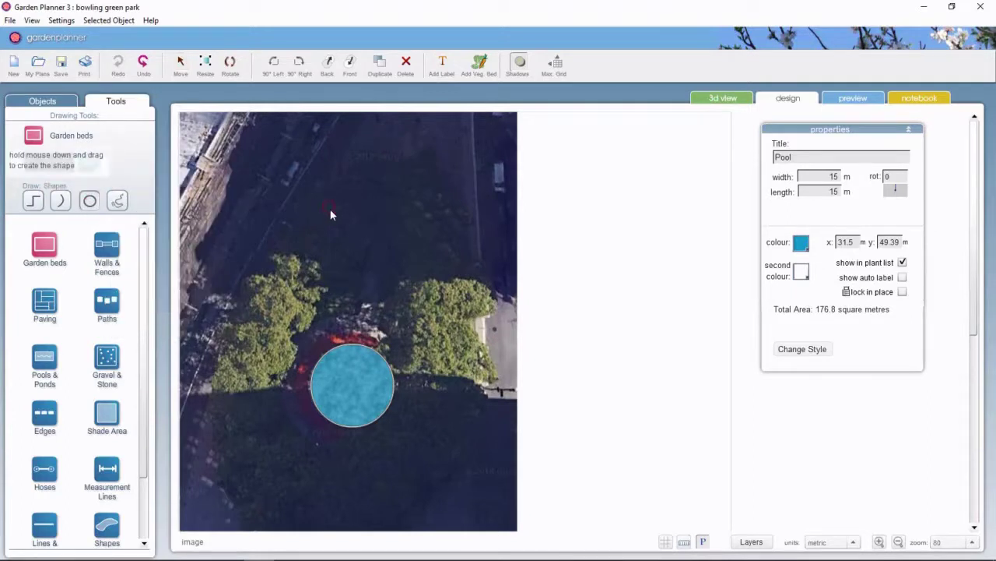
left_click_drag(294, 178, 364, 236)
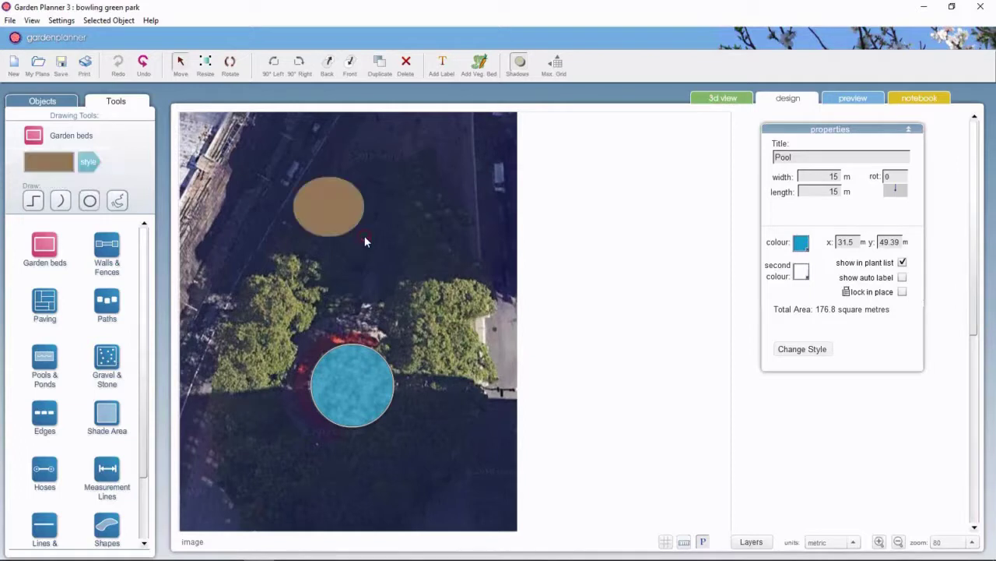
left_click(323, 203)
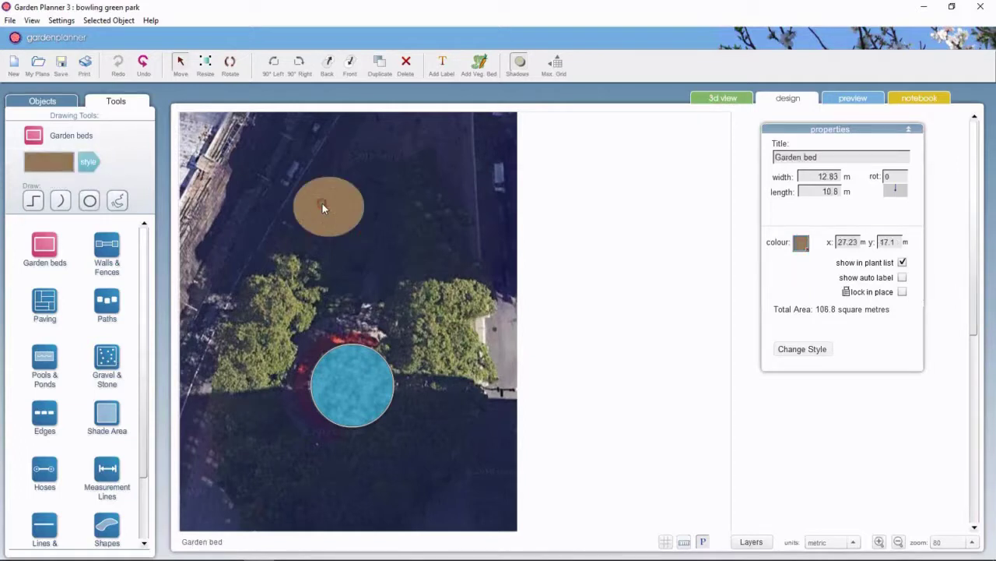
Size the bed to 18 × 18 m and move it onto the pool
double_click(816, 178)
type("18")
key("Return")
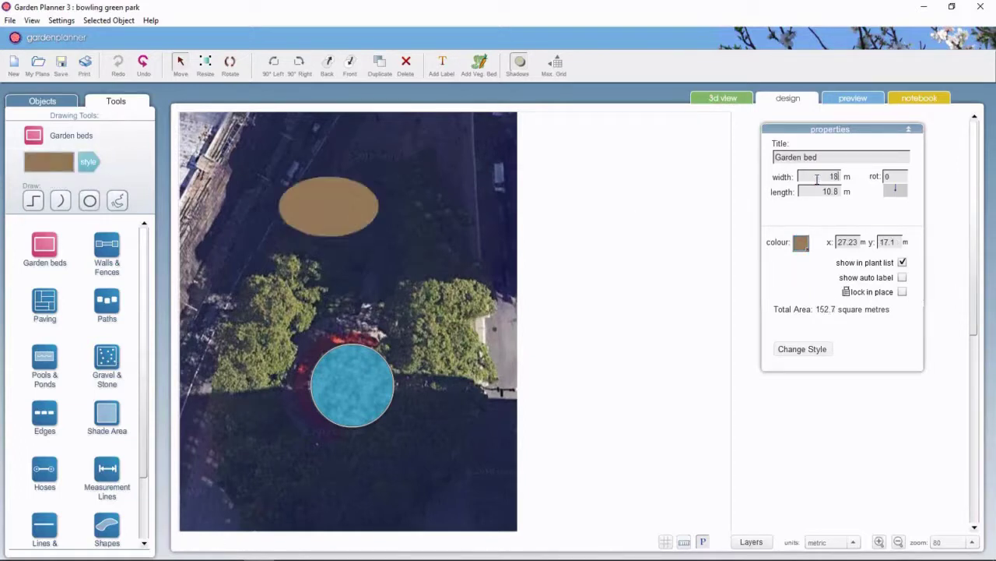
double_click(830, 191)
type("18")
key("Return")
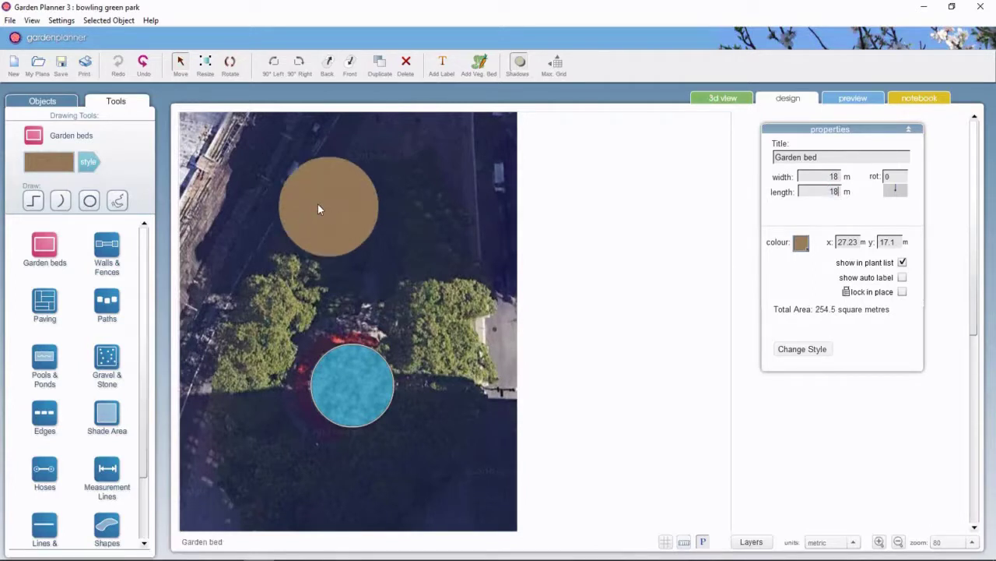
left_click_drag(318, 204, 338, 381)
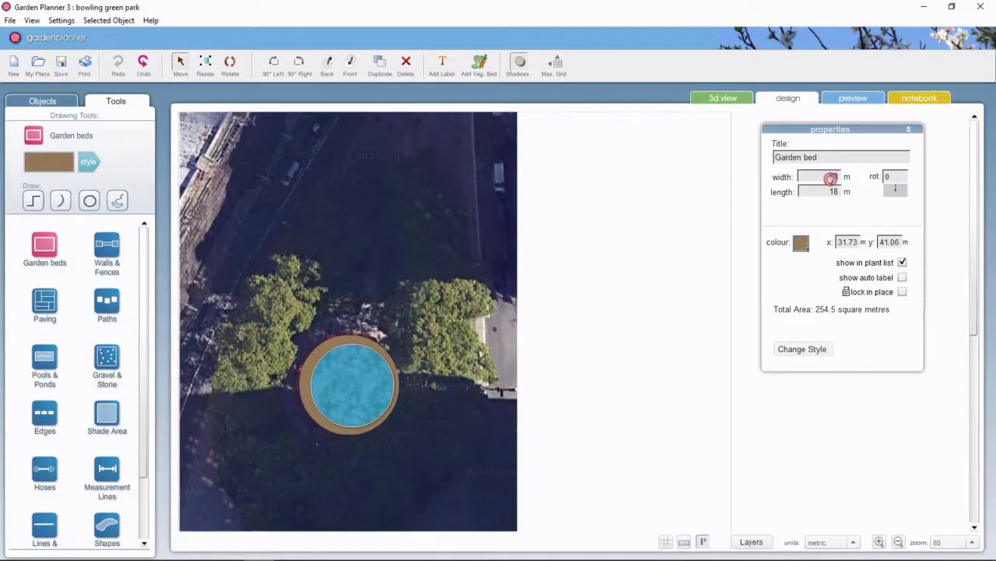
Enlarge the ring bed to 19 × 19 m around the pool
left_click(834, 177)
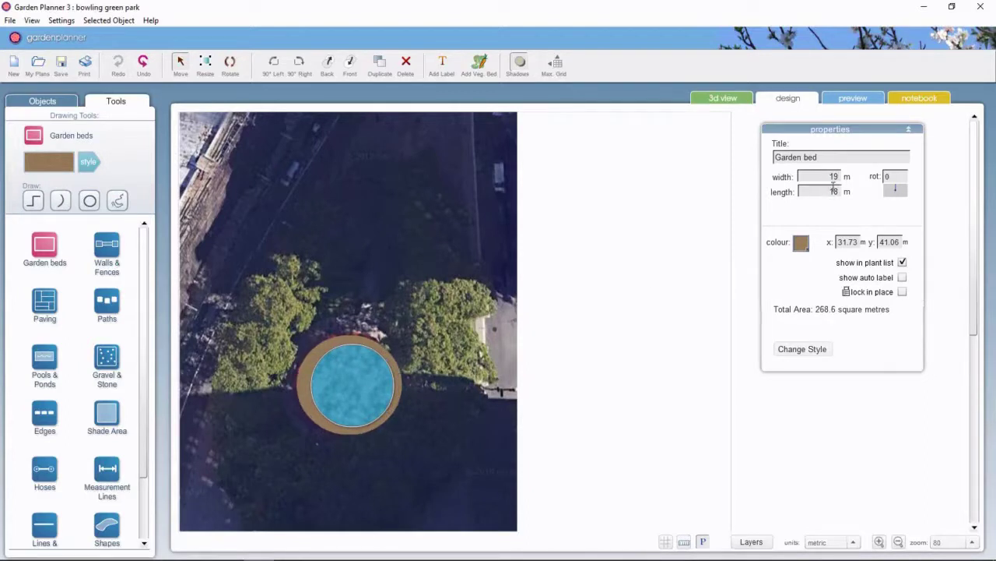
left_click(832, 189)
left_click(834, 187)
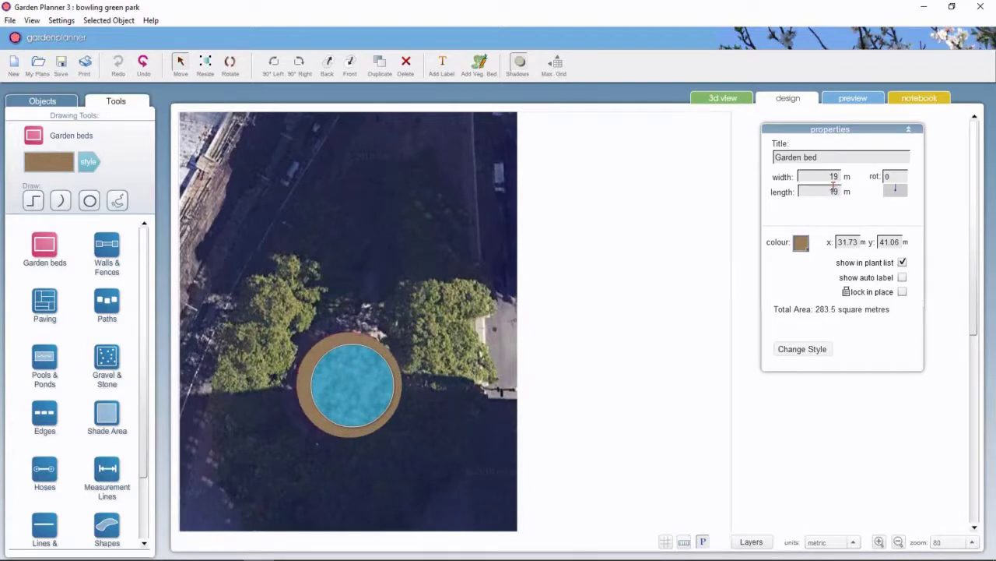
left_click(370, 372)
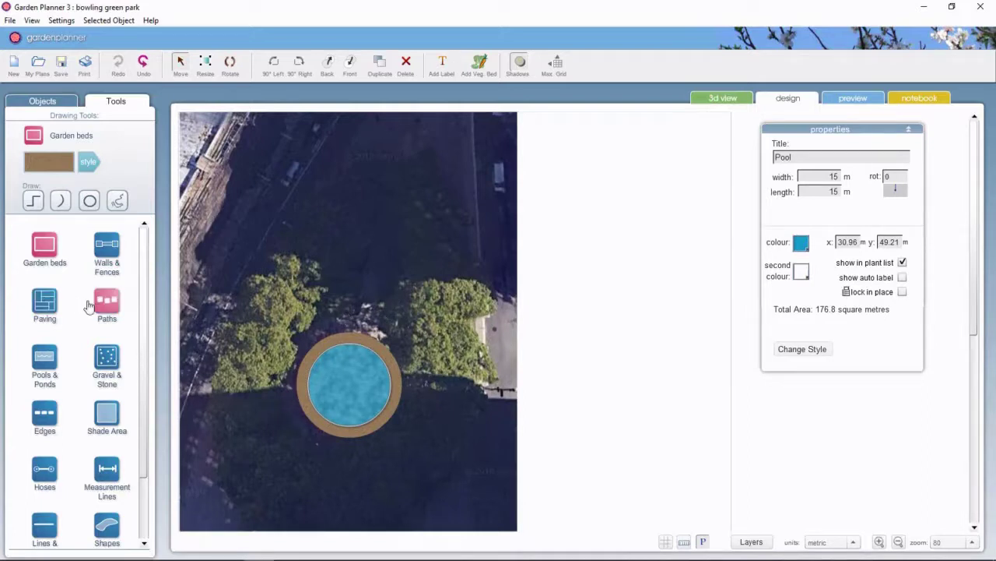
Draw a circular gravel area and drag it down onto the pool
left_click(105, 358)
mouse_move(92, 203)
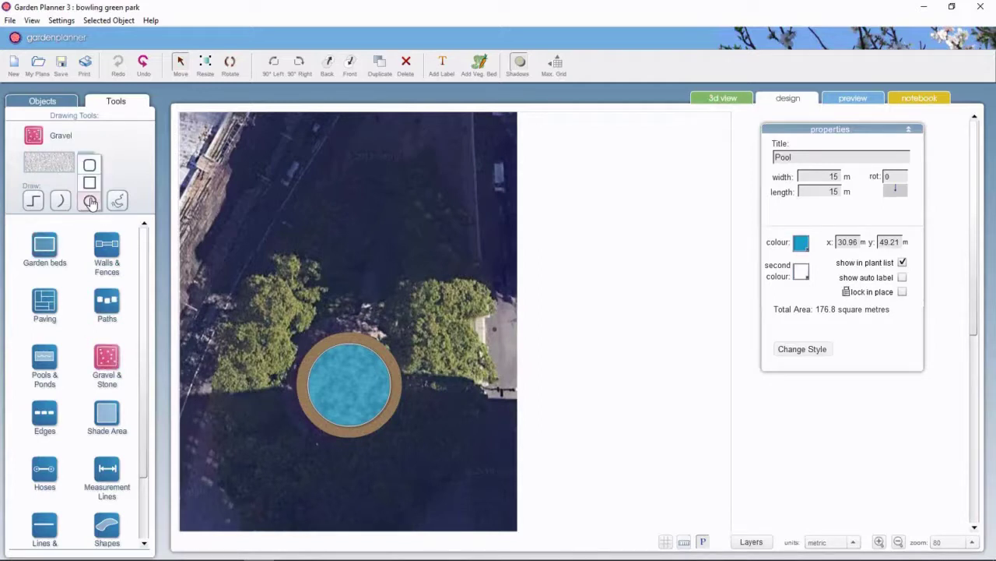
left_click(90, 202)
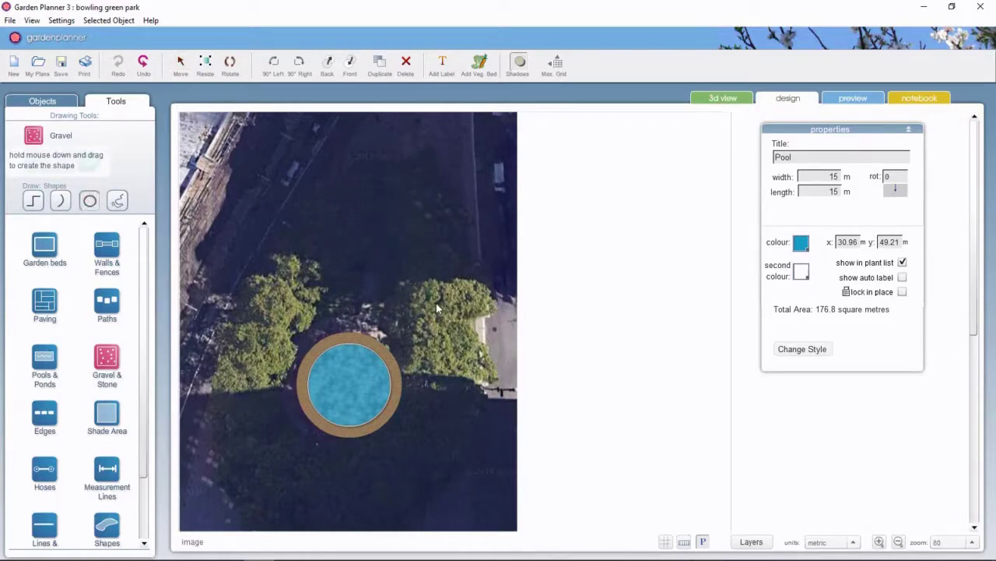
left_click_drag(302, 181, 434, 299)
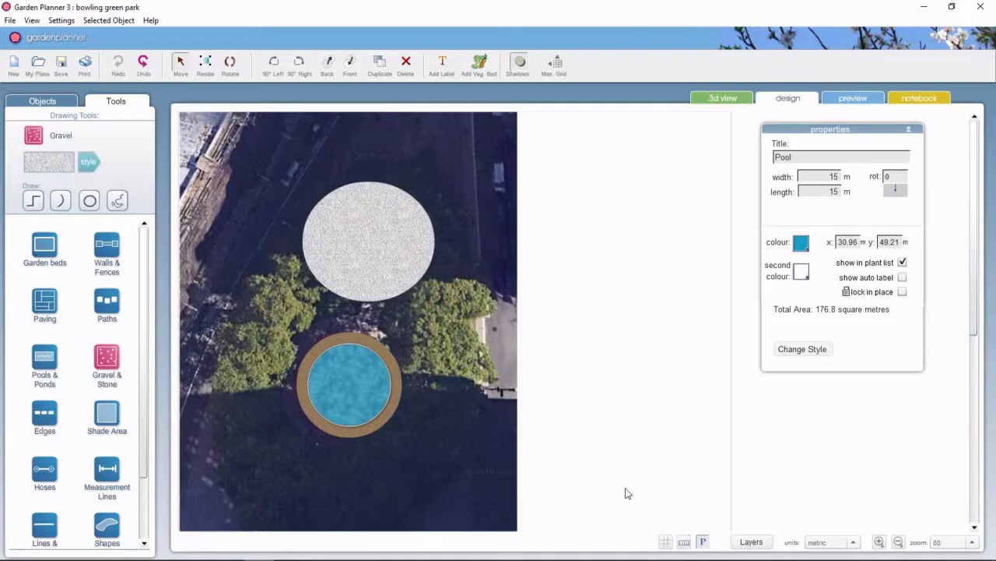
left_click(664, 541)
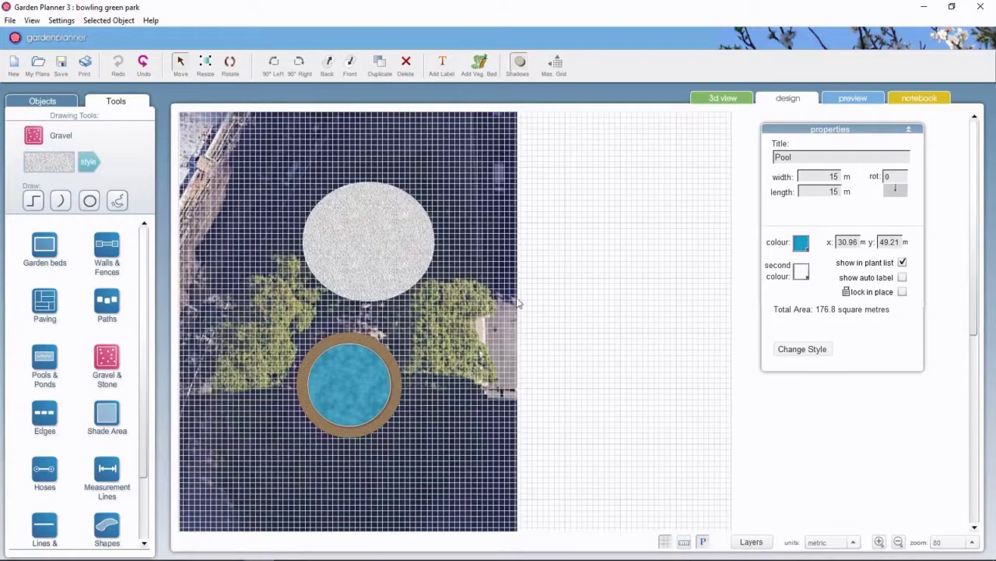
left_click(422, 245)
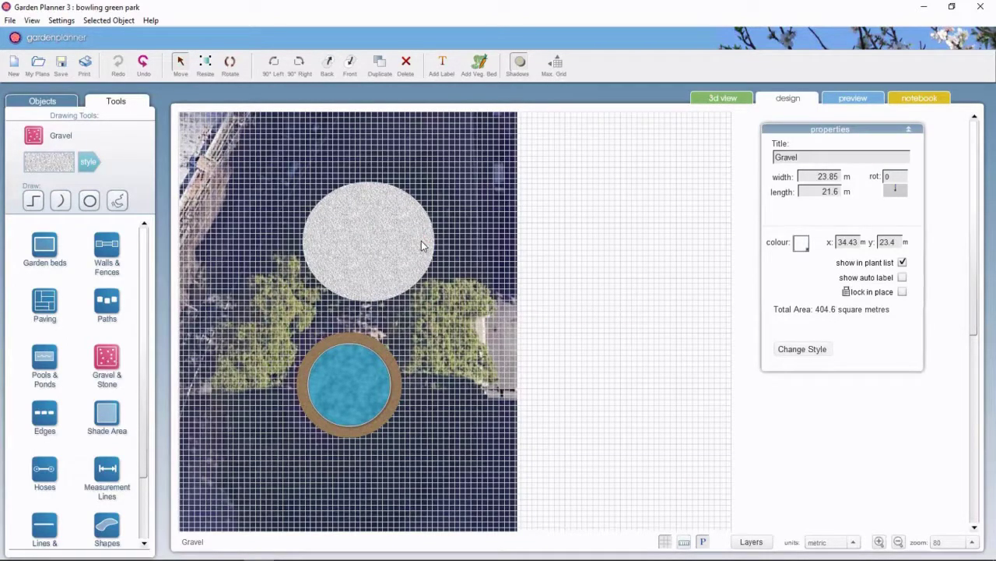
double_click(825, 178)
left_click(666, 542)
left_click_drag(389, 260, 376, 339)
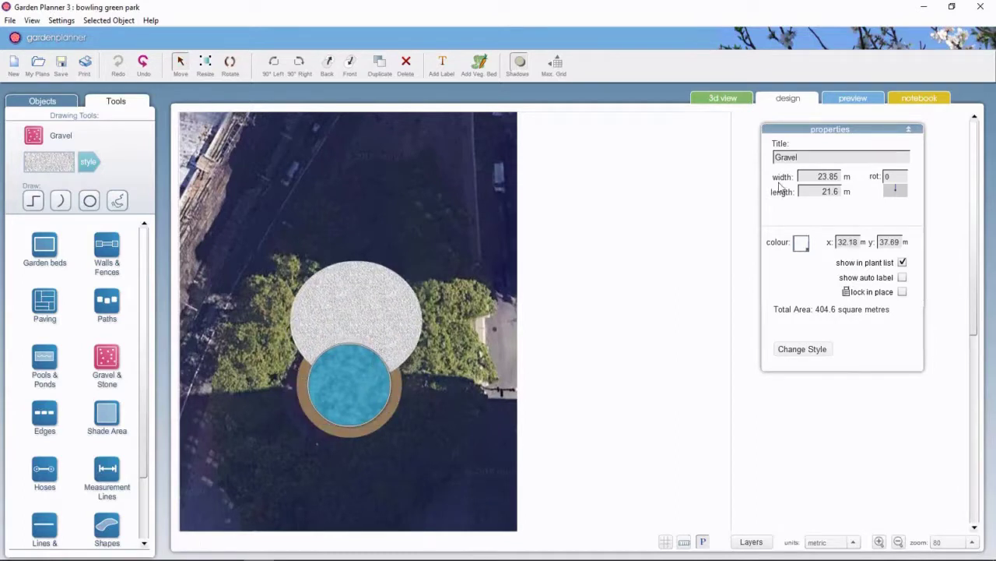
Make the gravel circle 24 × 24 m, move it behind the pool and centre it
double_click(816, 178)
type("24")
double_click(825, 191)
type("24")
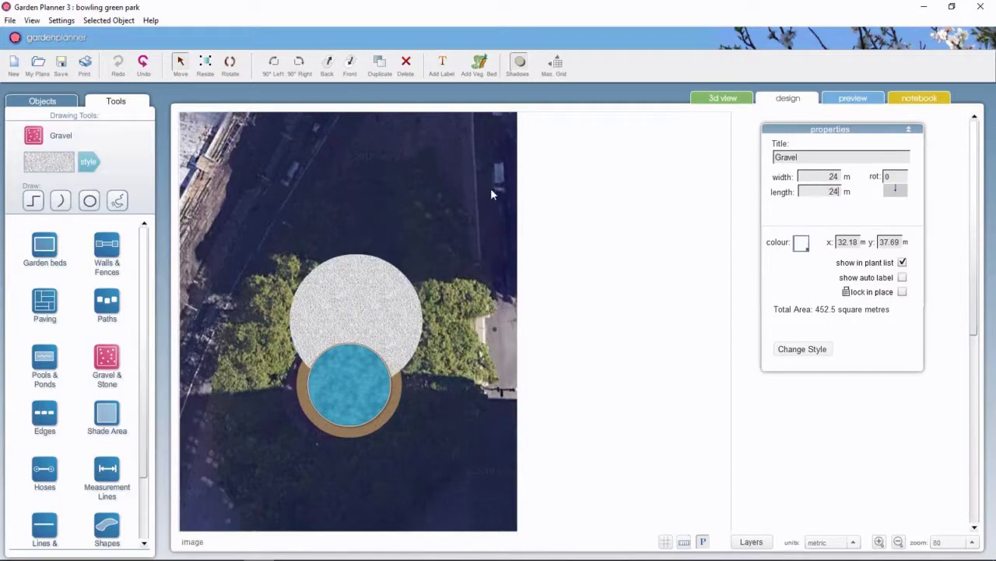
left_click(329, 69)
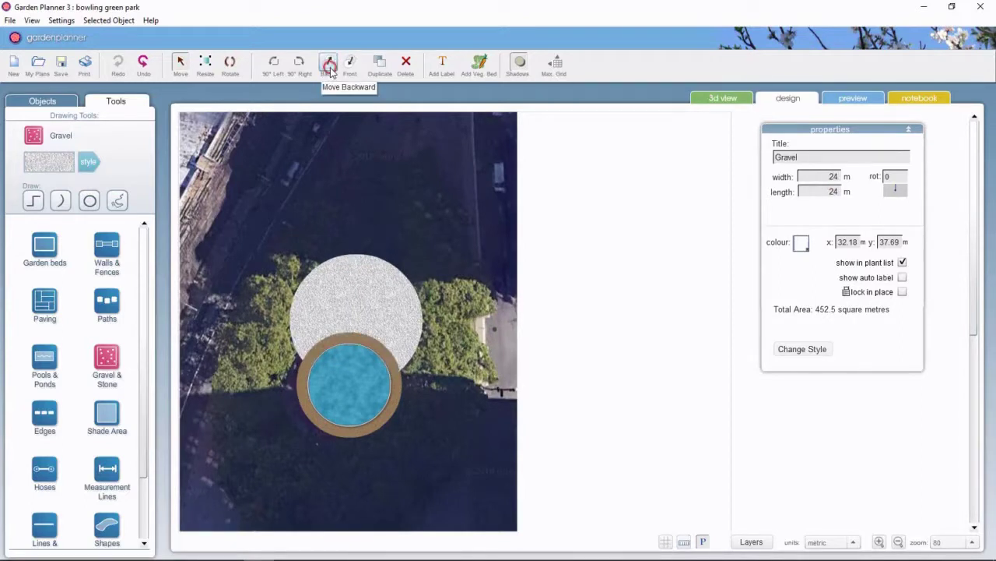
left_click_drag(391, 313, 380, 371)
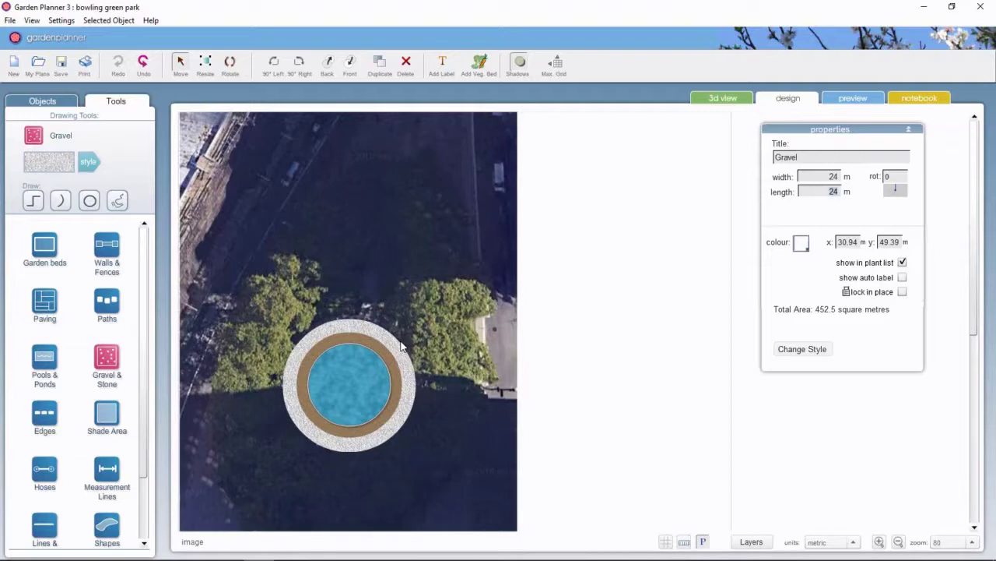
left_click(44, 246)
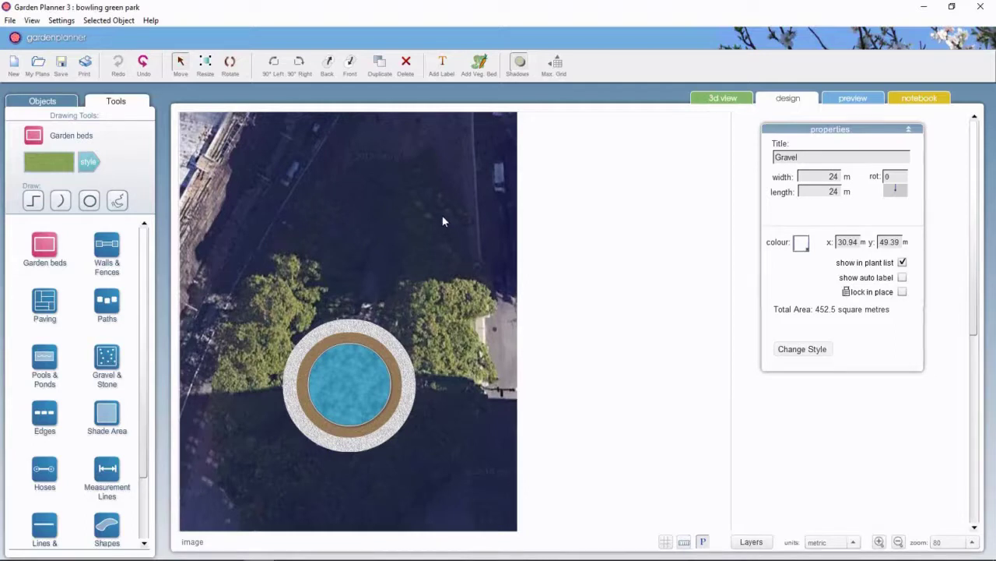
Trace a bed outline from the left tree over the park's top and down its right side
left_click(34, 202)
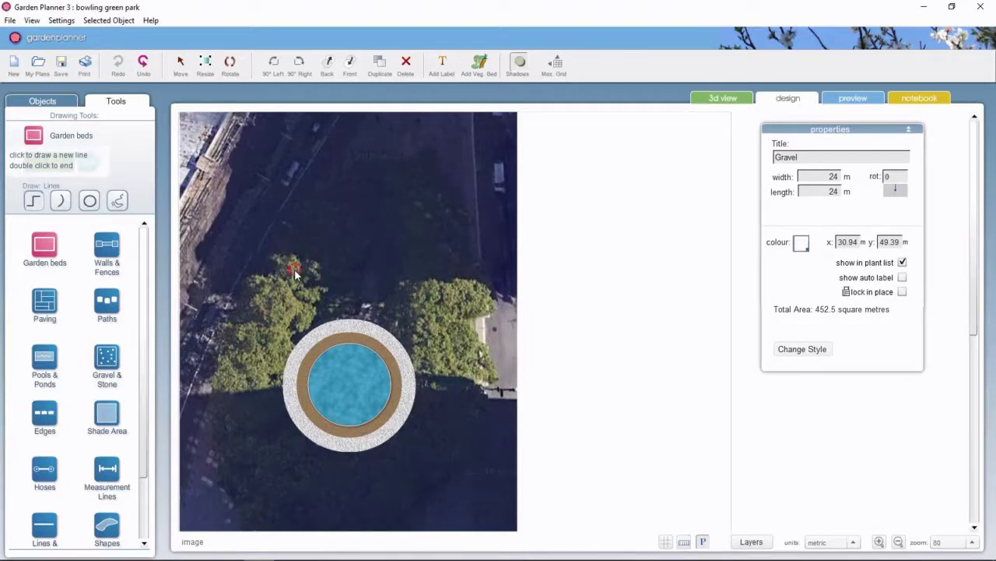
left_click(294, 269)
left_click(325, 215)
left_click(358, 182)
left_click(383, 168)
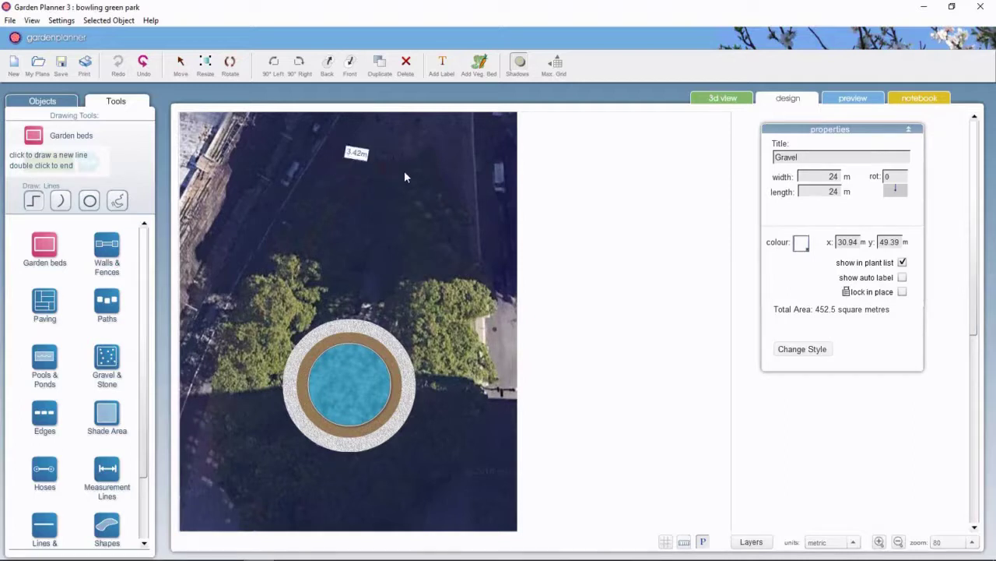
left_click(436, 207)
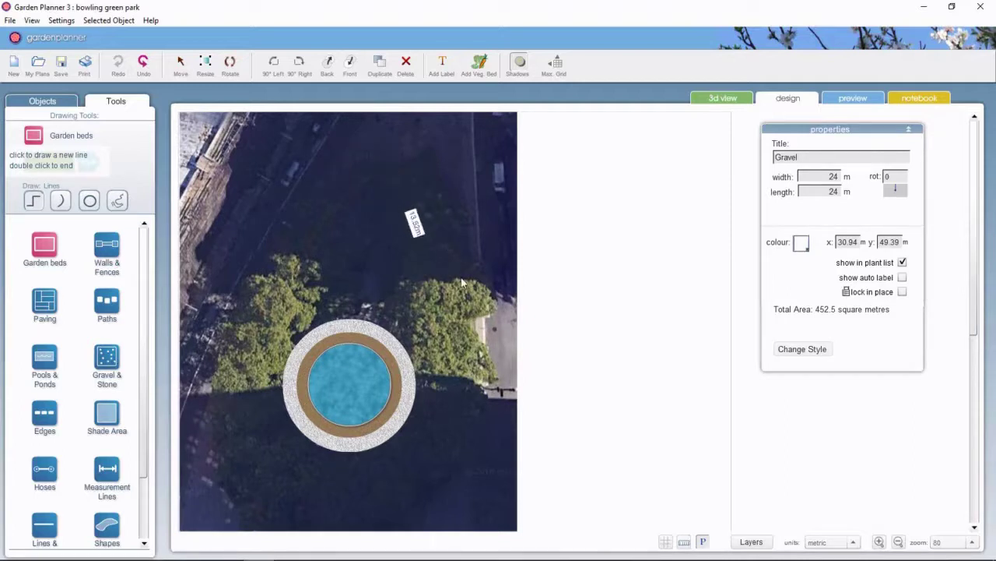
left_click(461, 278)
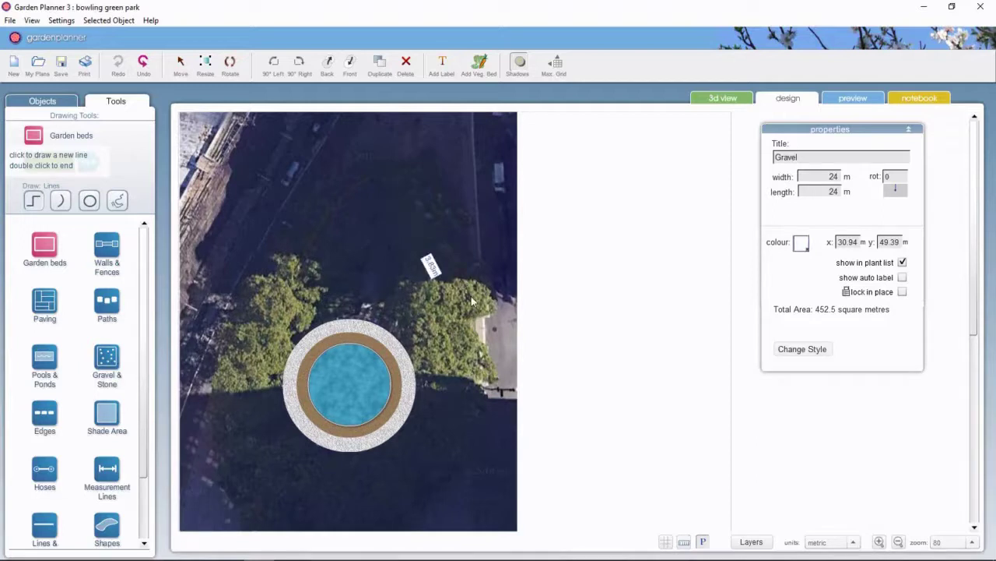
left_click(462, 338)
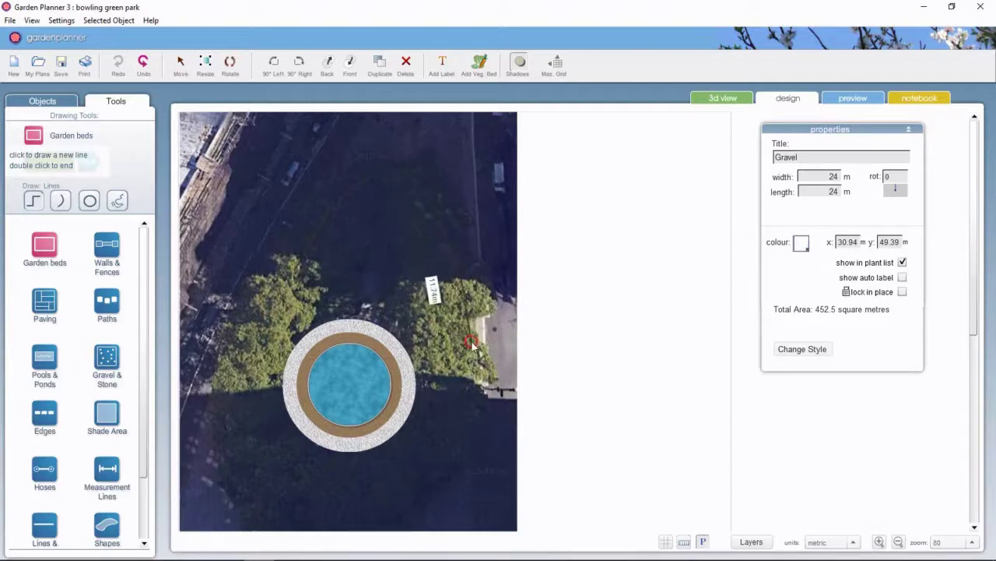
Close the outline along the bottom and left edges into a green bed, then adjust one corner
left_click(464, 417)
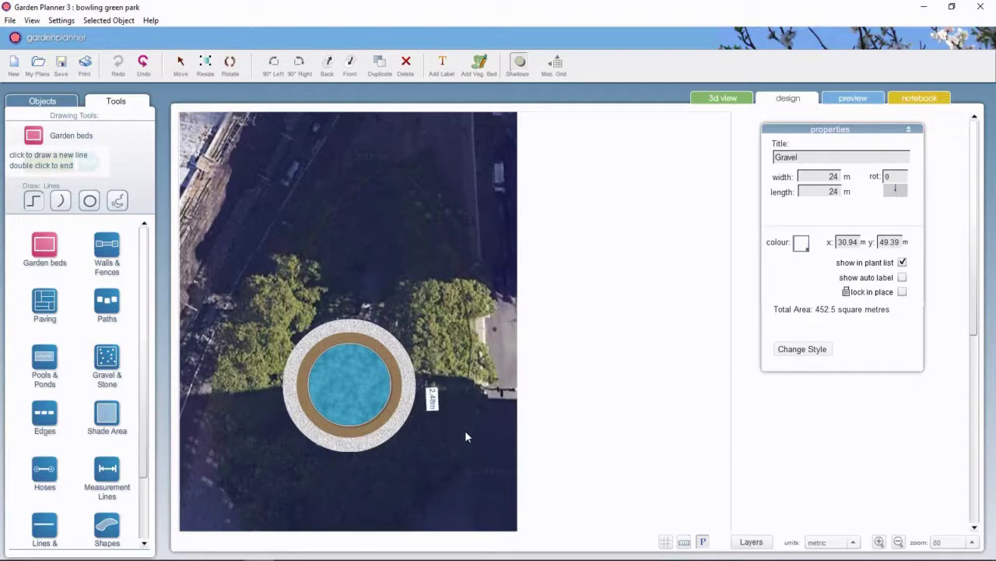
left_click(446, 460)
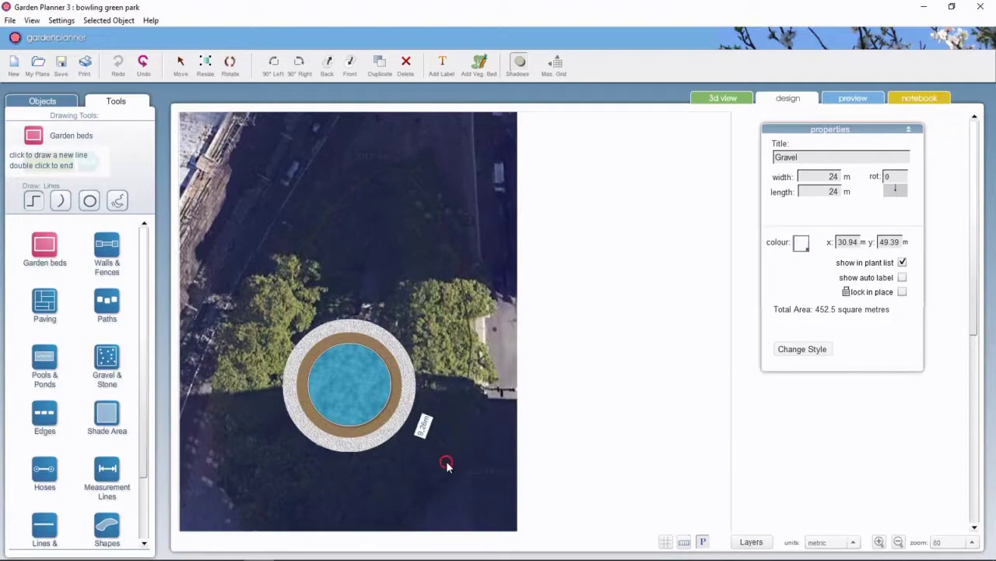
left_click(412, 501)
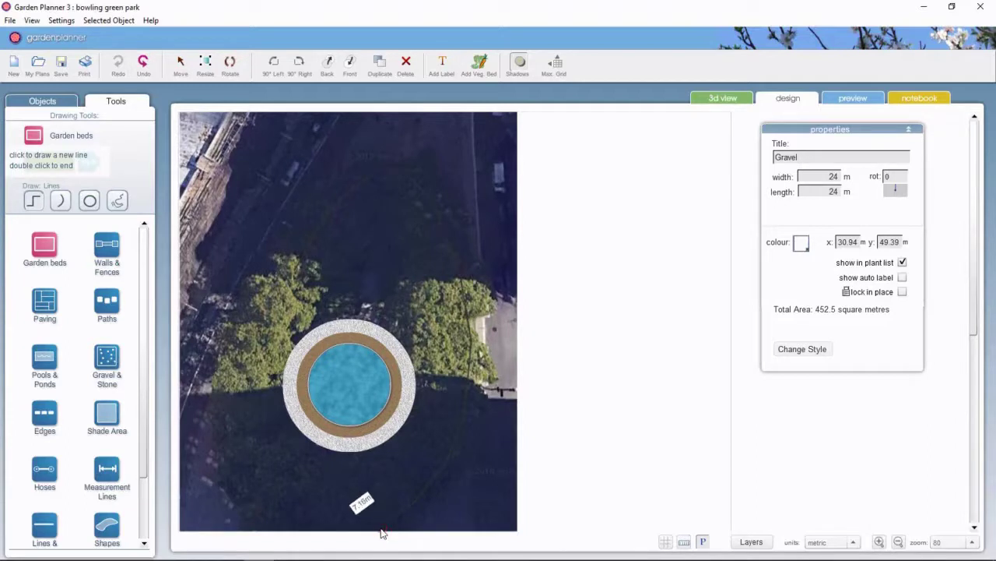
left_click(279, 516)
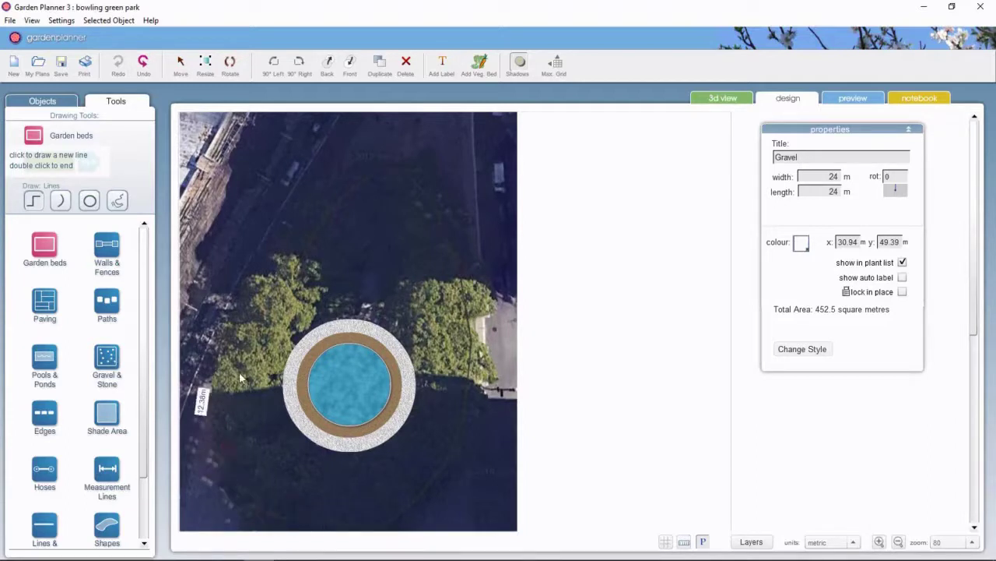
left_click_drag(239, 372, 251, 295)
double_click(251, 295)
left_click(429, 298)
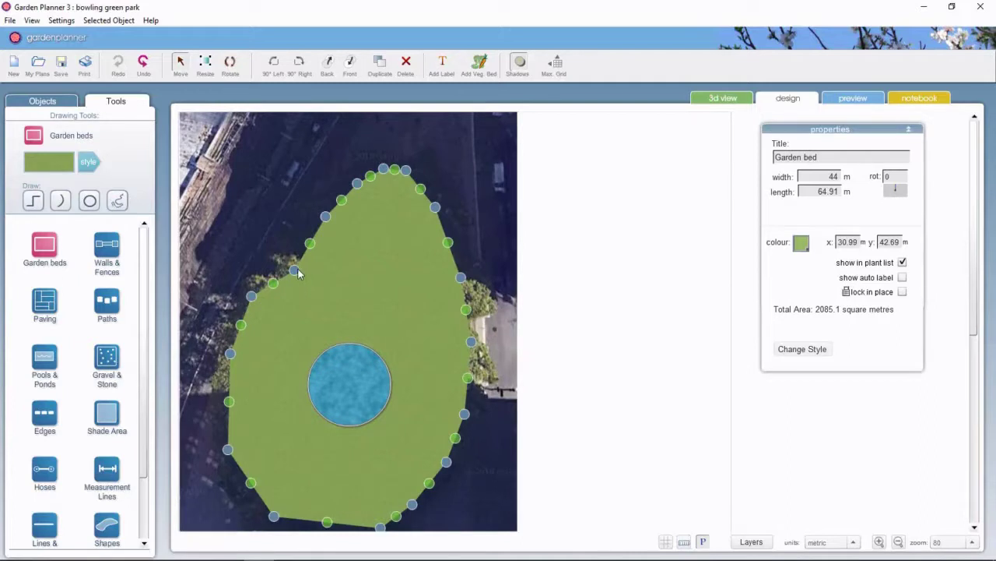
left_click_drag(294, 270, 303, 232)
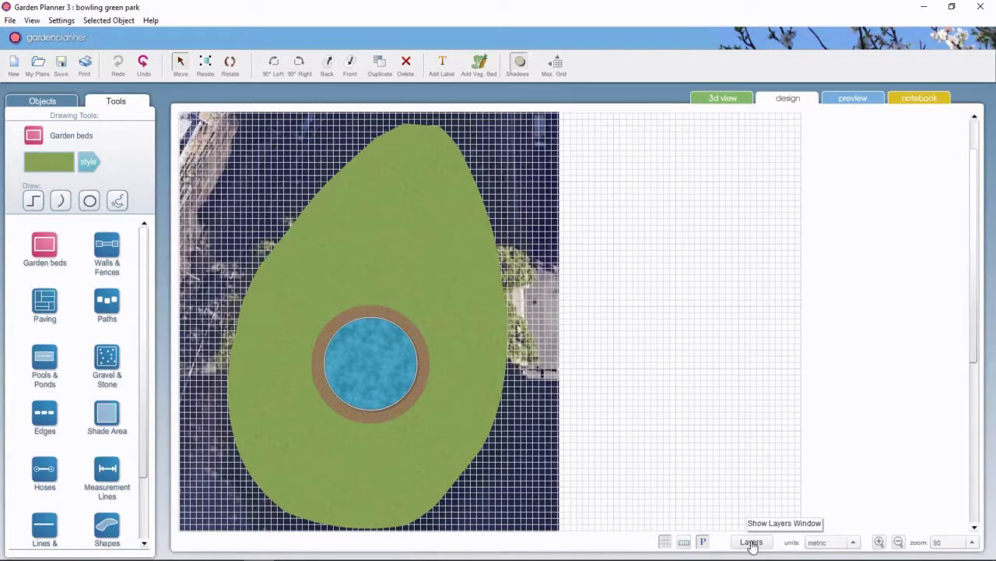
Turn off the grid lines and the Ground Cover layer, leaving only the pool over the photo
left_click(752, 542)
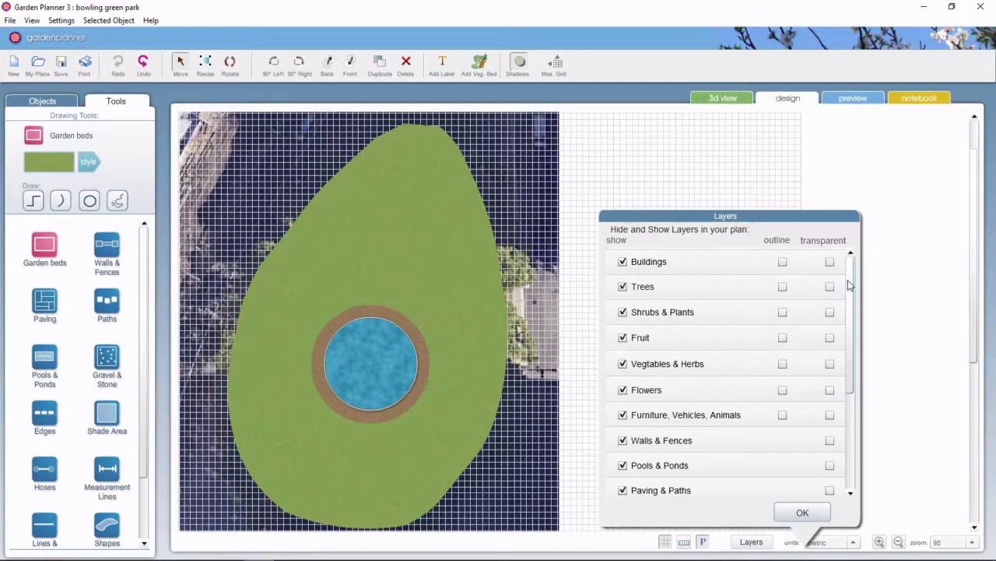
left_click_drag(848, 279, 847, 338)
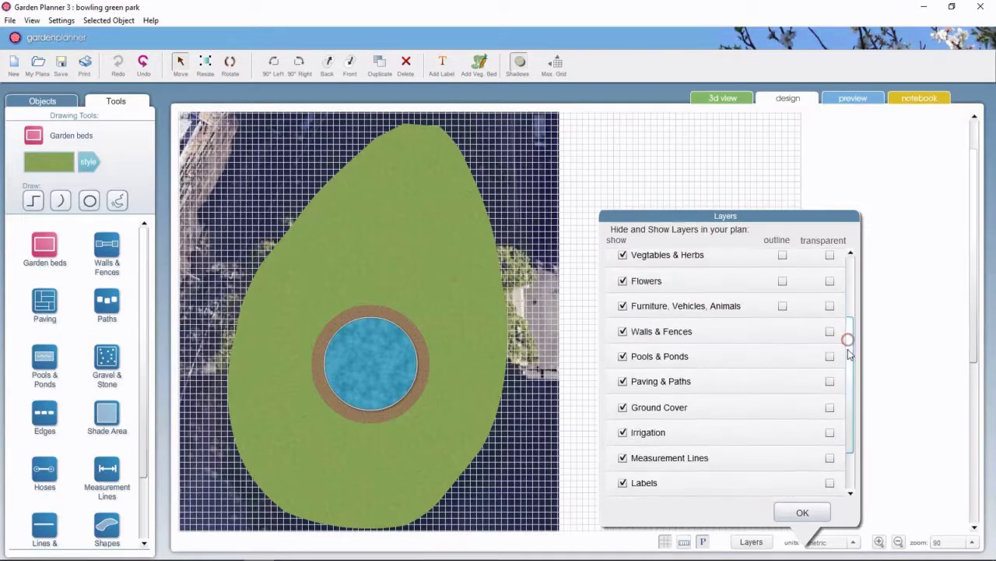
left_click(829, 407)
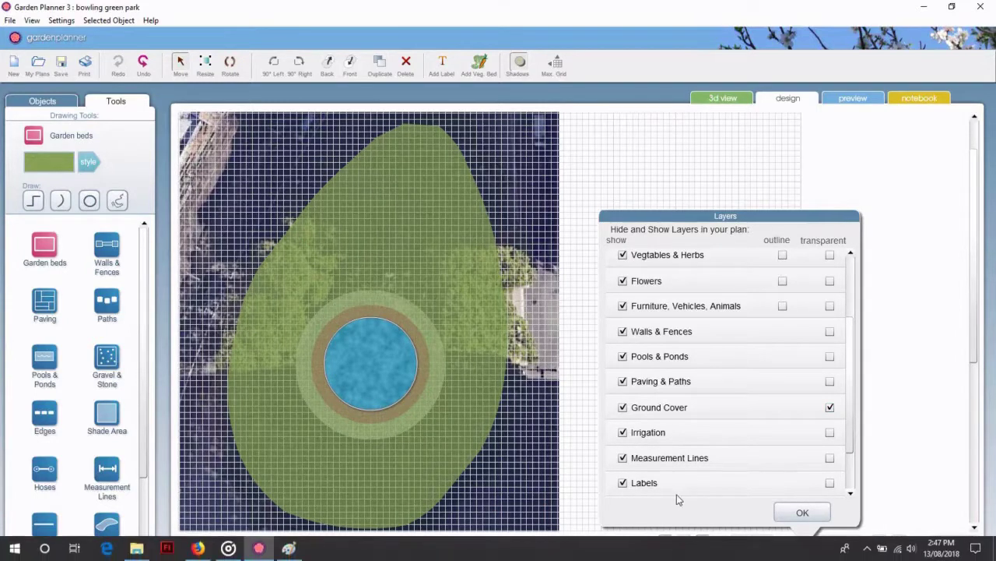
left_click(668, 541)
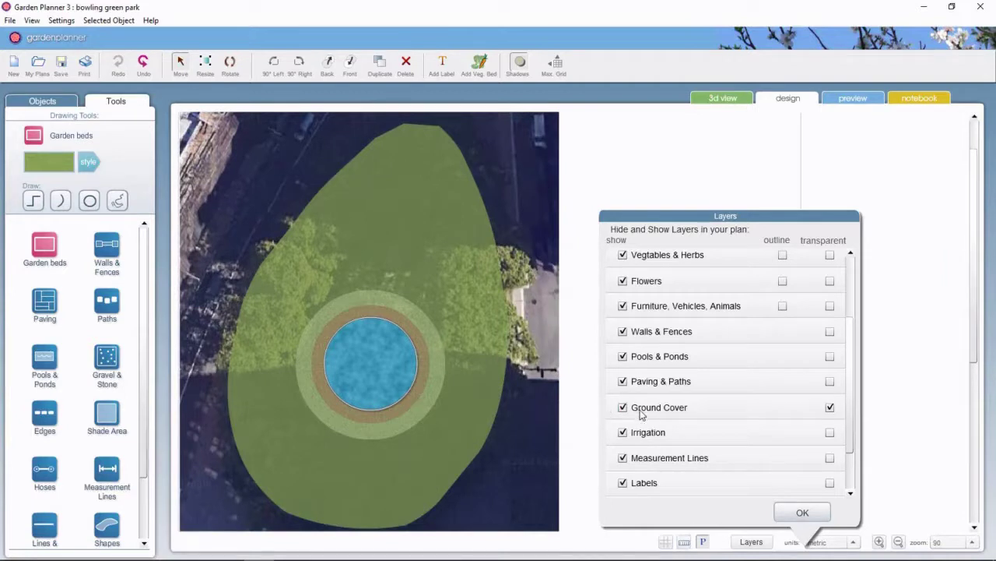
left_click(830, 408)
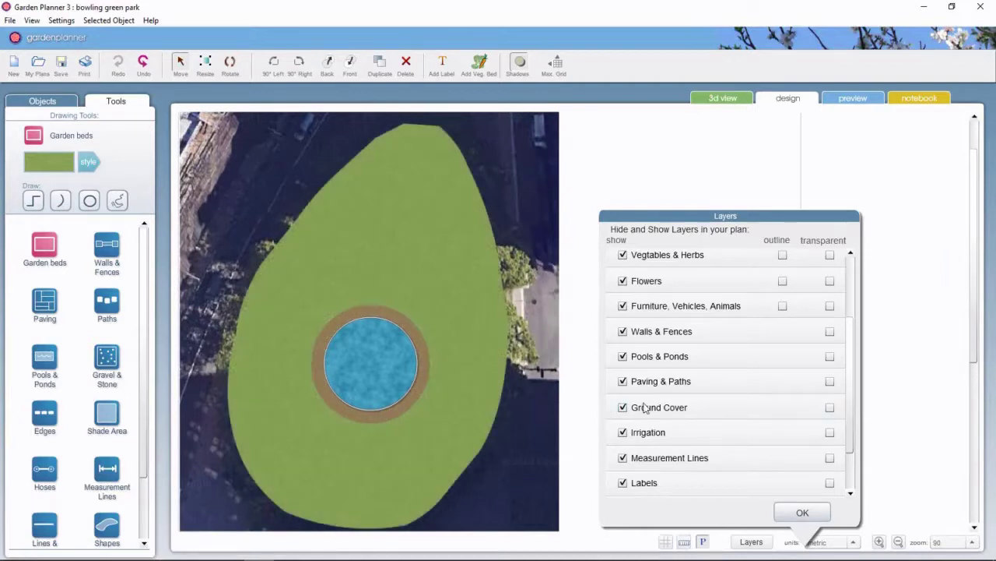
left_click(636, 408)
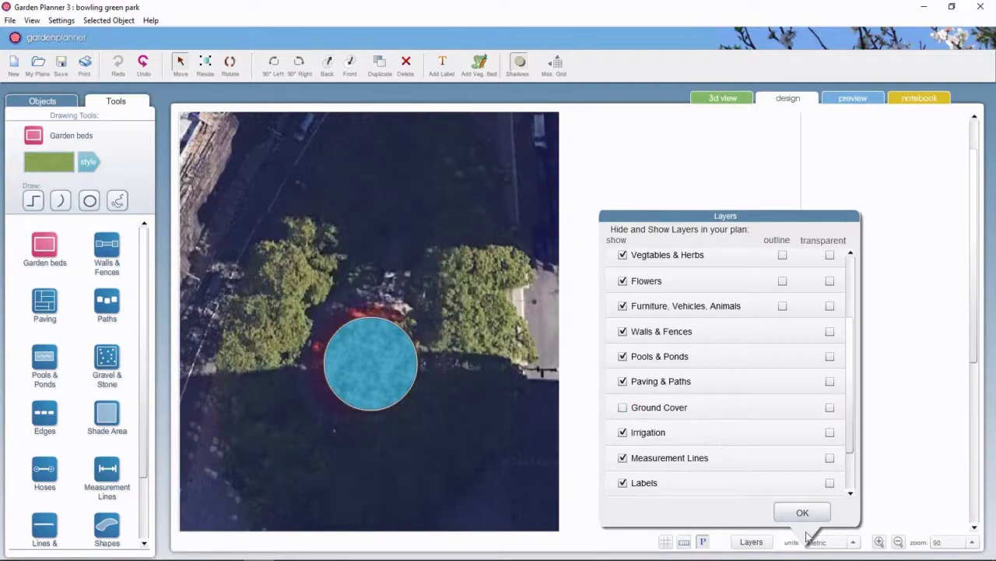
left_click(801, 513)
left_click(805, 513)
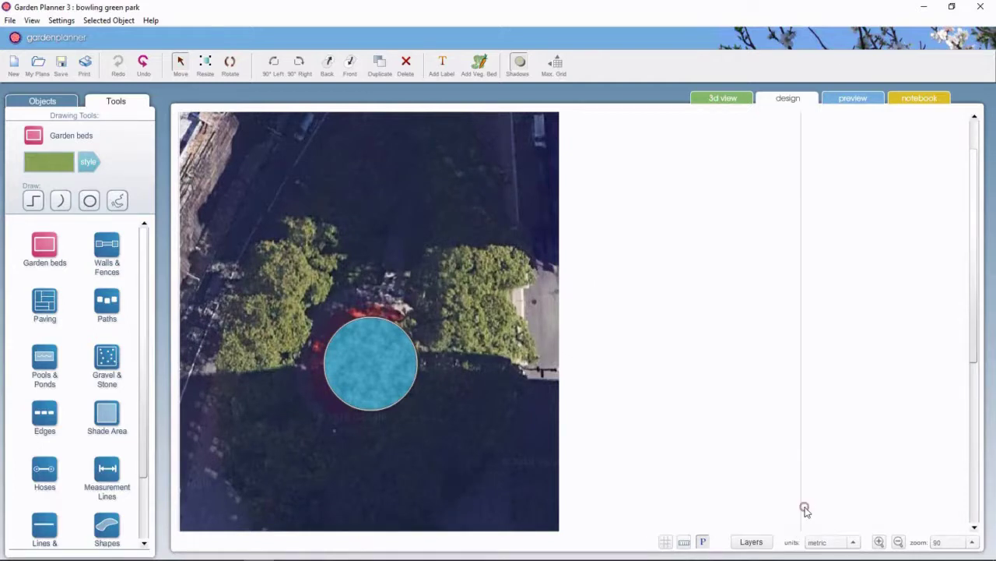
left_click(977, 344)
left_click_drag(977, 344, 975, 319)
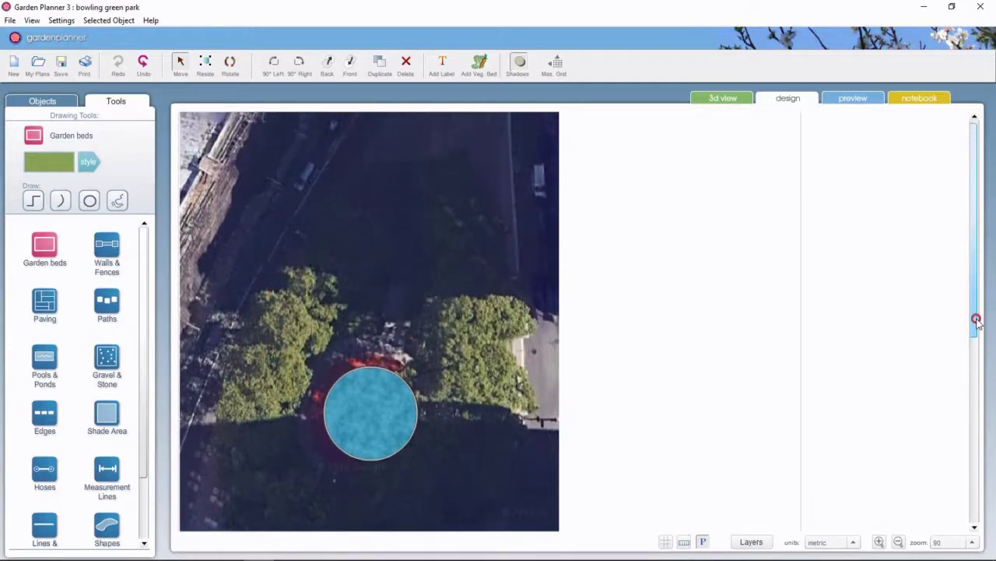
Draw a straight gravel path, about 28.87 m long, from the park's north end to the pool
left_click(102, 357)
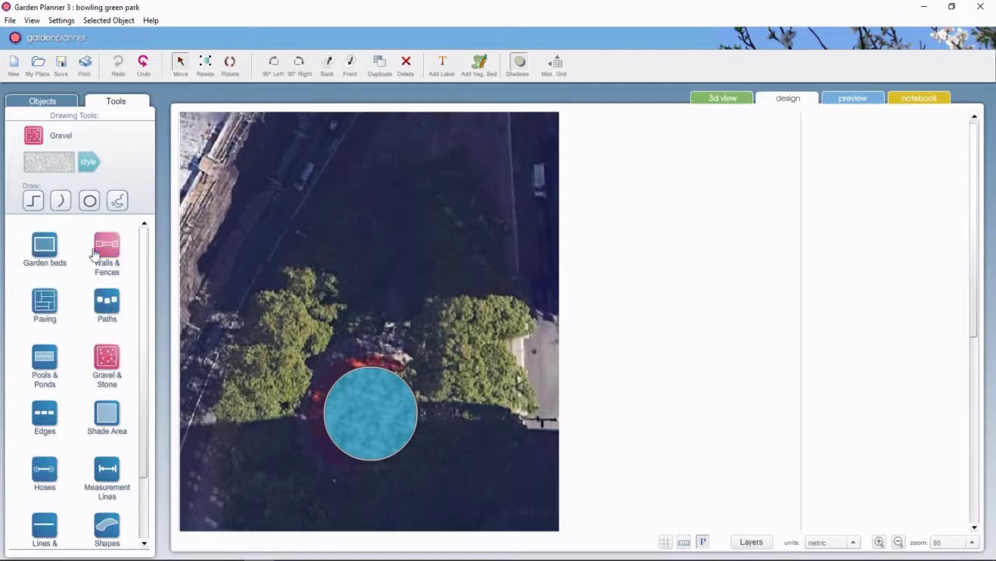
left_click(40, 200)
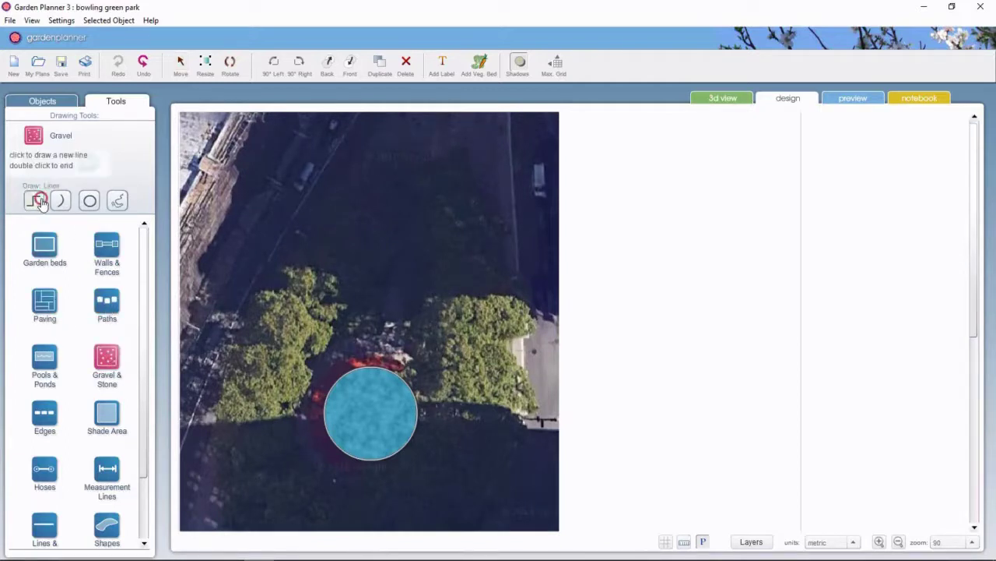
left_click(414, 184)
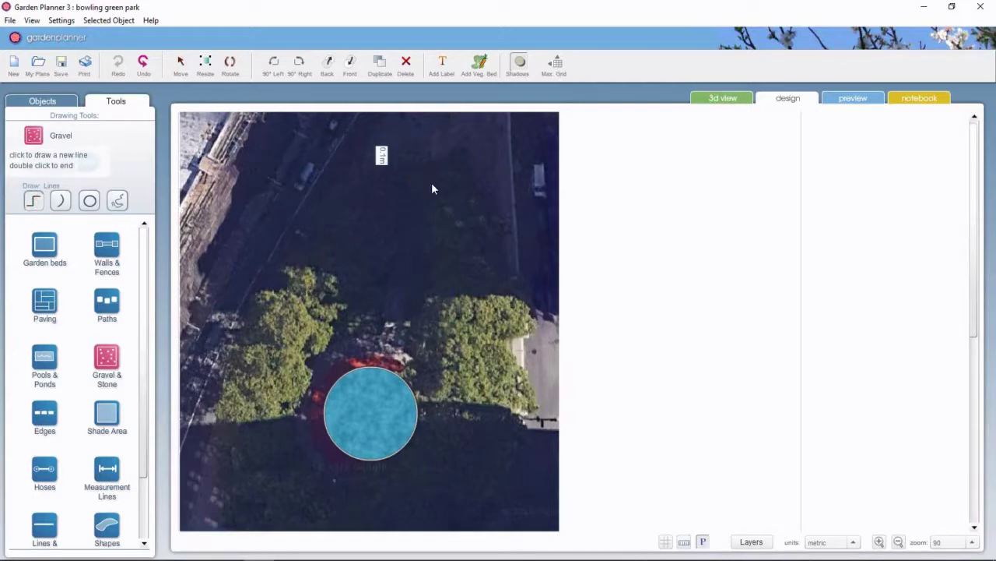
double_click(377, 339)
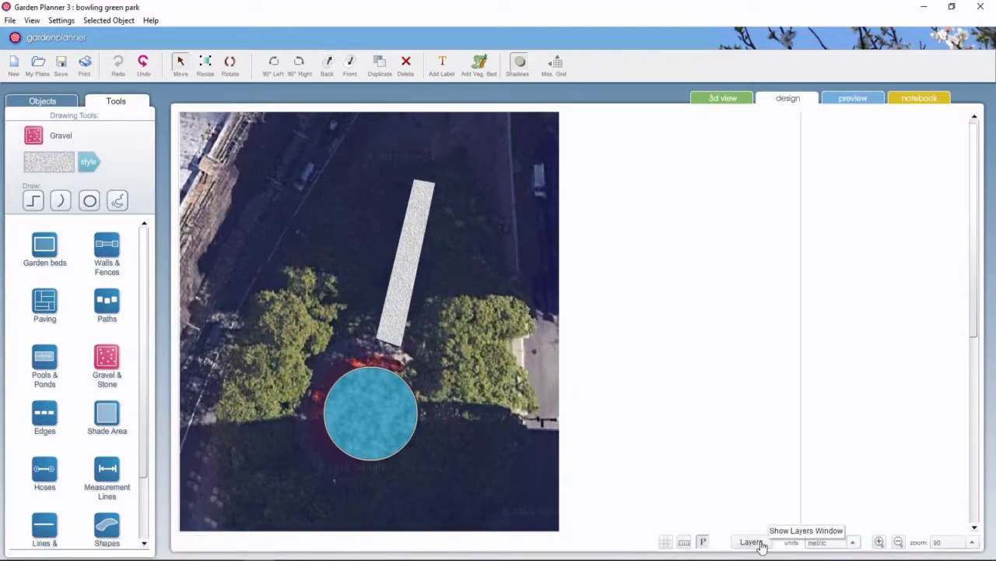
Show Ground Cover, send the lawn bed behind the gravel, then hide Ground Cover again
left_click(754, 541)
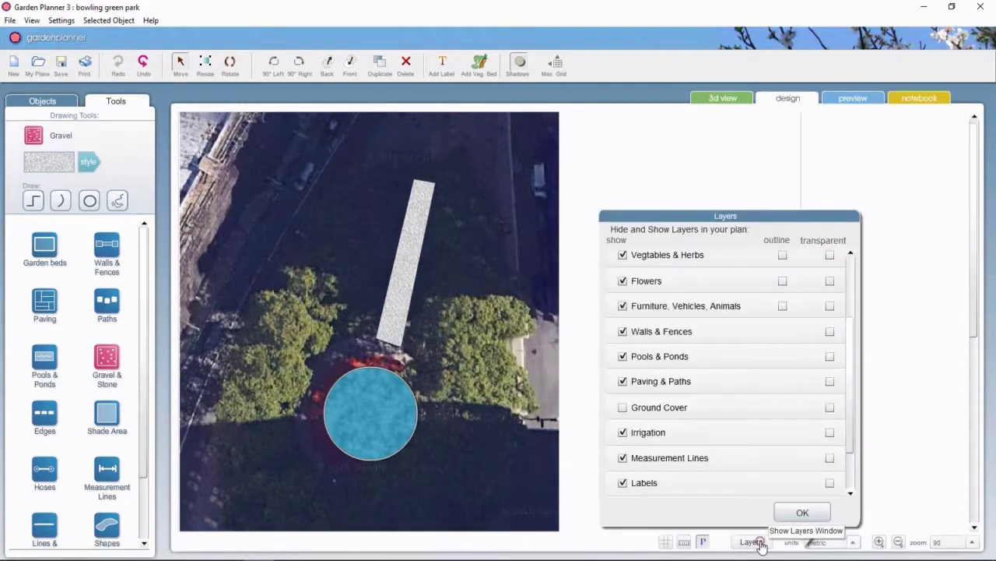
left_click(659, 408)
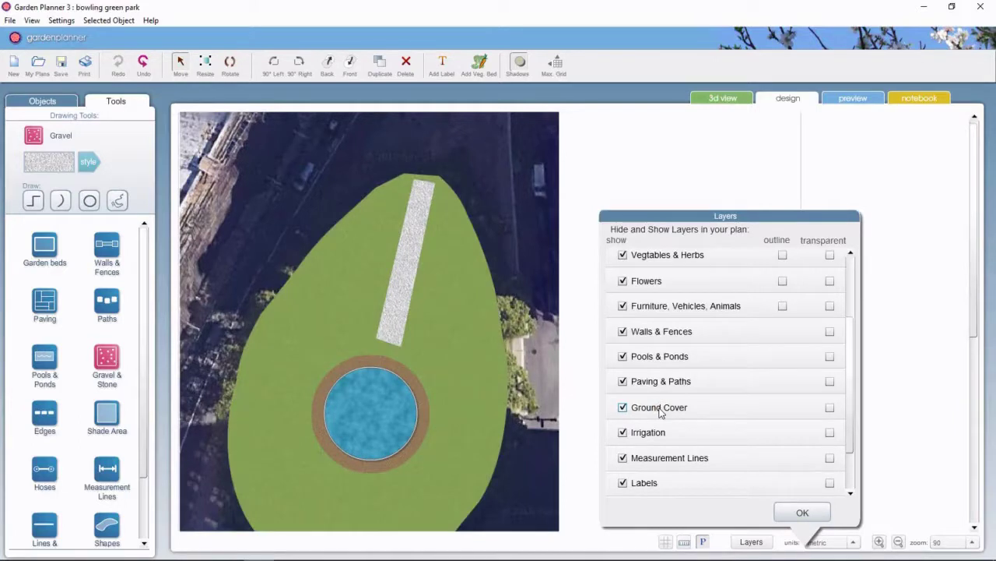
left_click(468, 375)
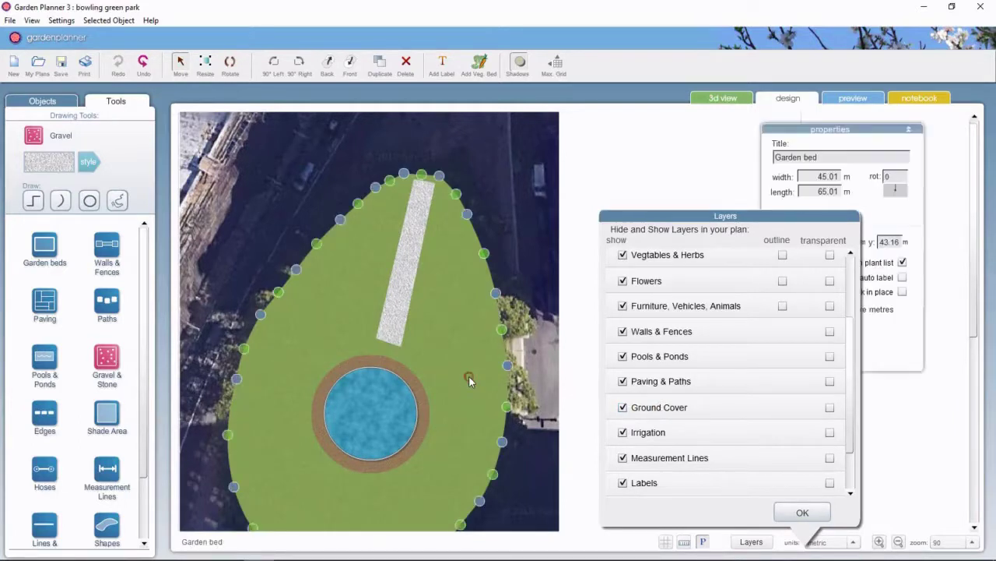
left_click(328, 62)
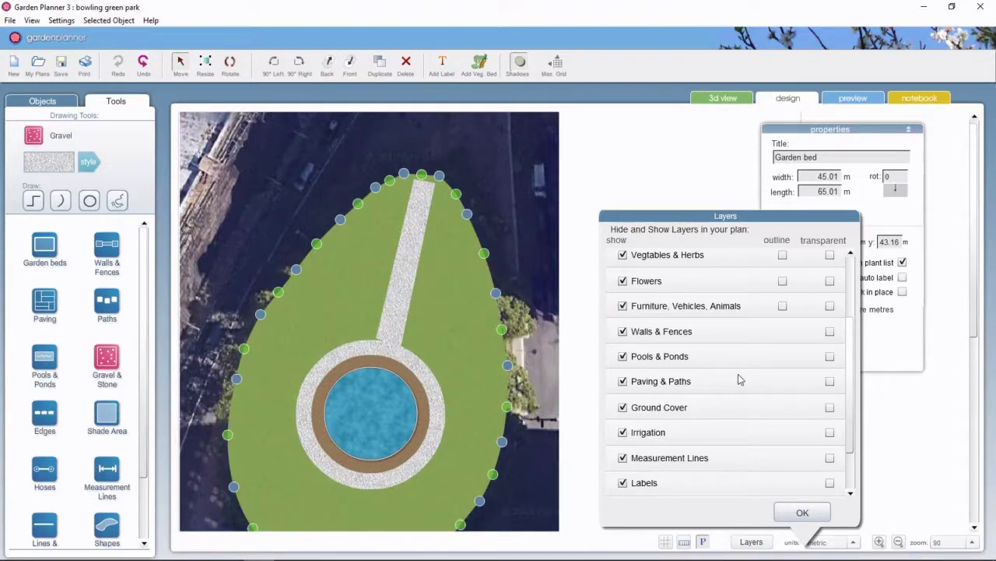
left_click(629, 407)
left_click_drag(976, 283, 976, 329)
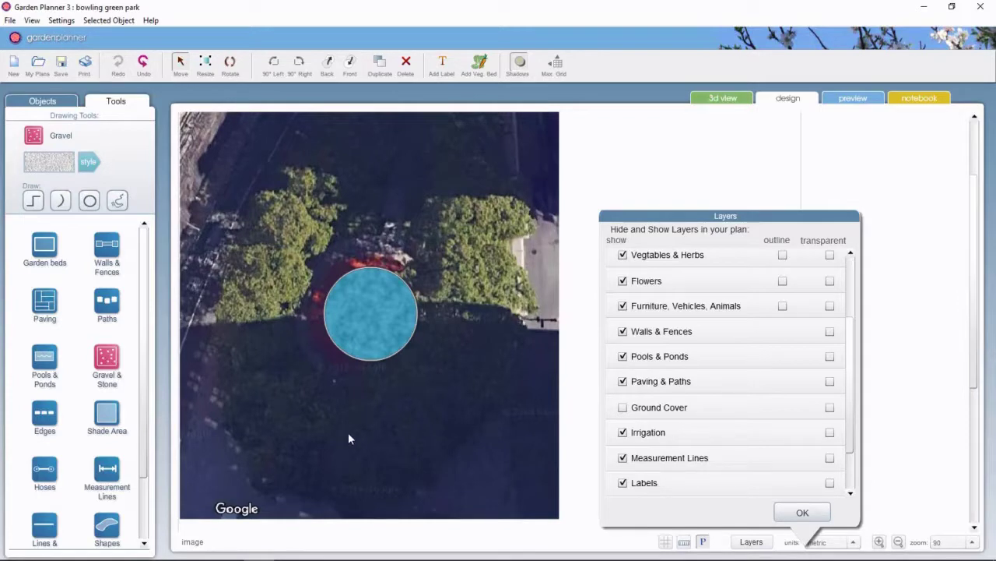
Draw a second straight gravel path south from the pool and re-enable the Ground Cover layer
left_click(32, 202)
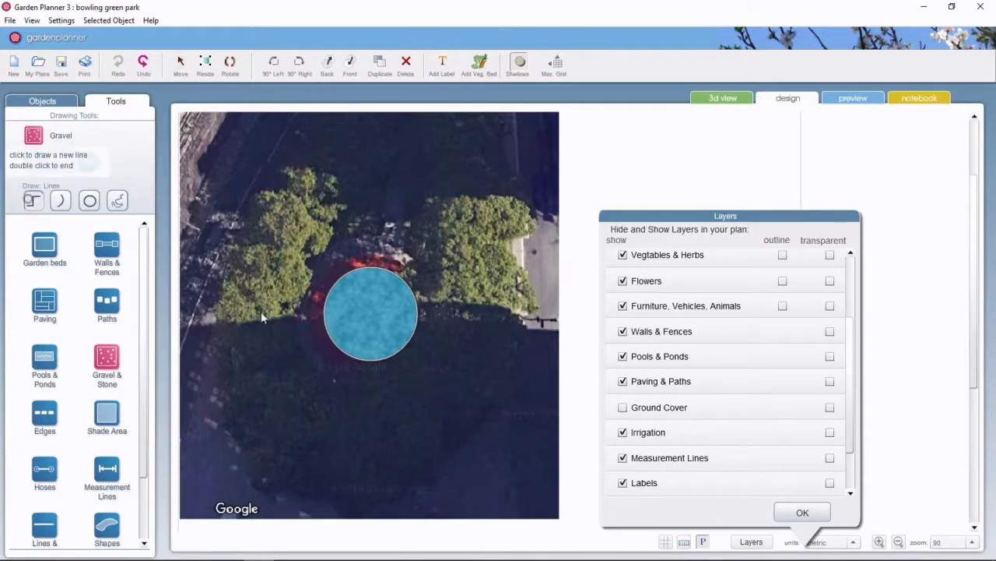
left_click(345, 387)
double_click(320, 498)
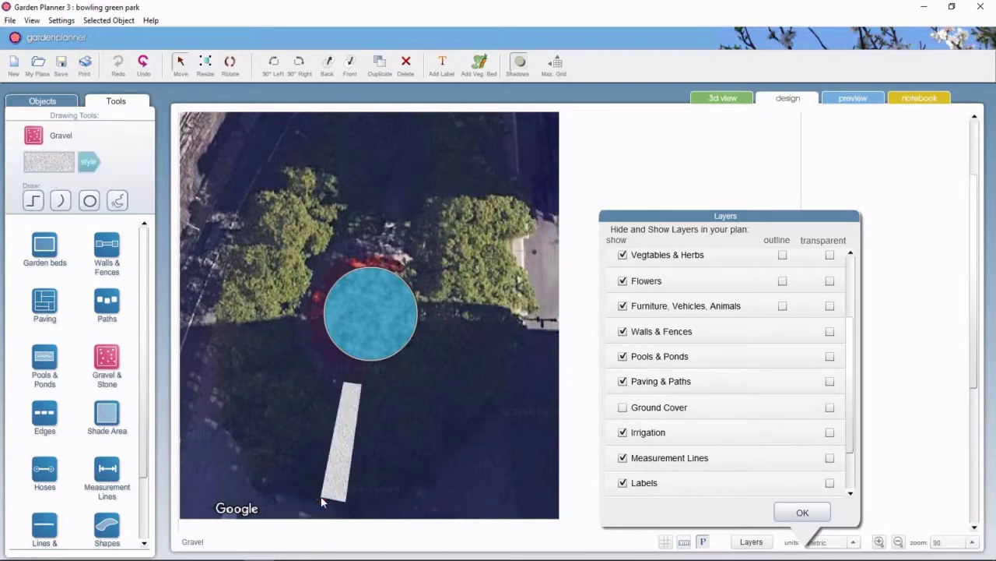
left_click(661, 408)
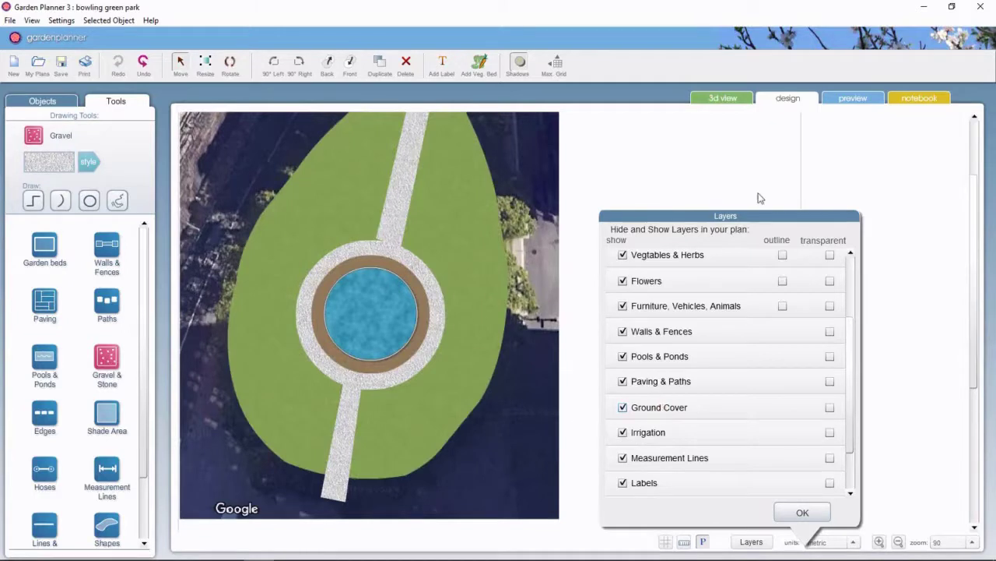
Pull the lower gravel path's end corner up to meet the ring
left_click(817, 513)
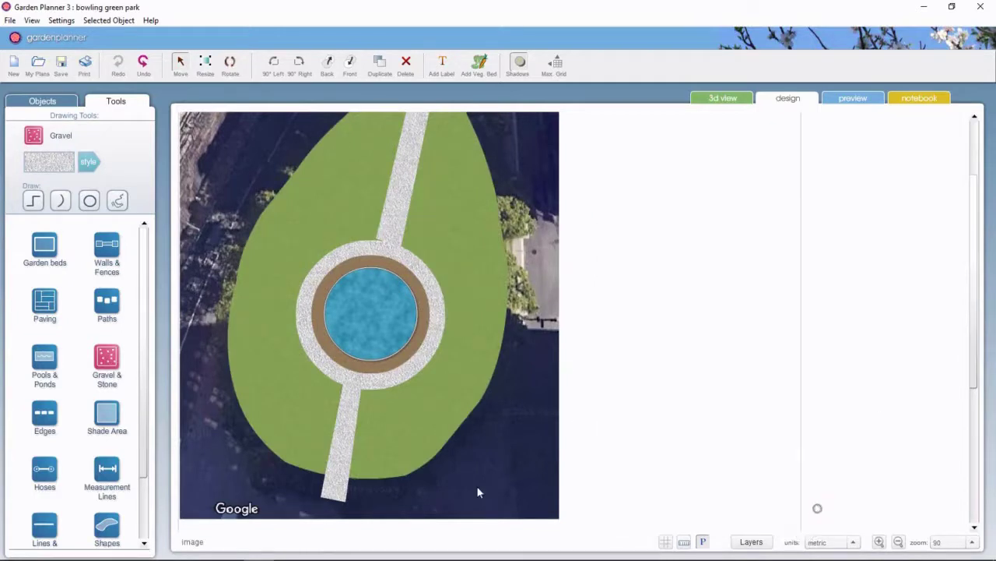
left_click(345, 477)
mouse_move(352, 487)
left_mouse_down()
mouse_move(351, 477)
mouse_move(322, 475)
mouse_move(337, 479)
left_mouse_up()
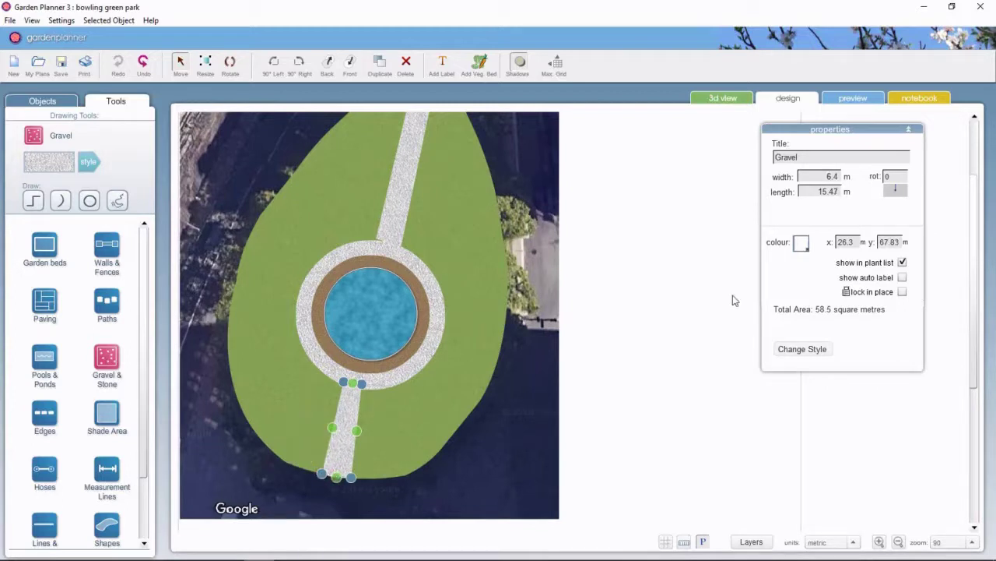
left_click_drag(973, 316, 973, 248)
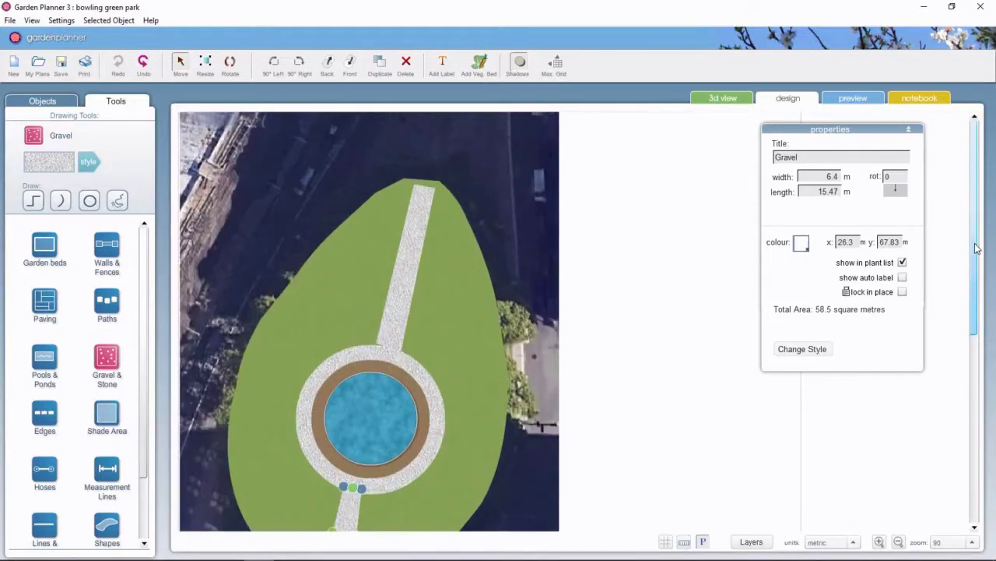
Adjust the upper gravel path's top corner and its corner at the ring, then deselect everything
left_click(421, 196)
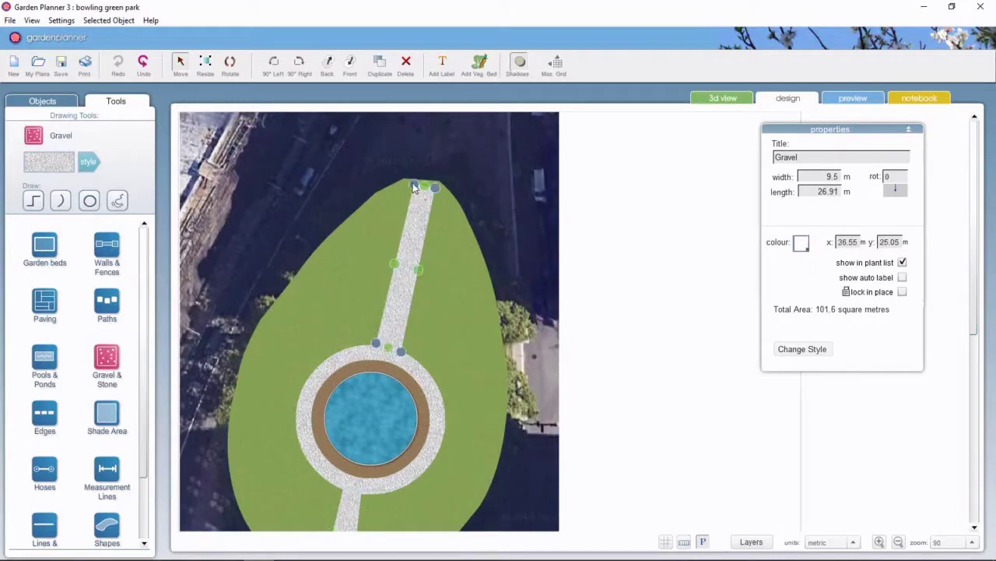
left_click_drag(411, 181, 437, 180)
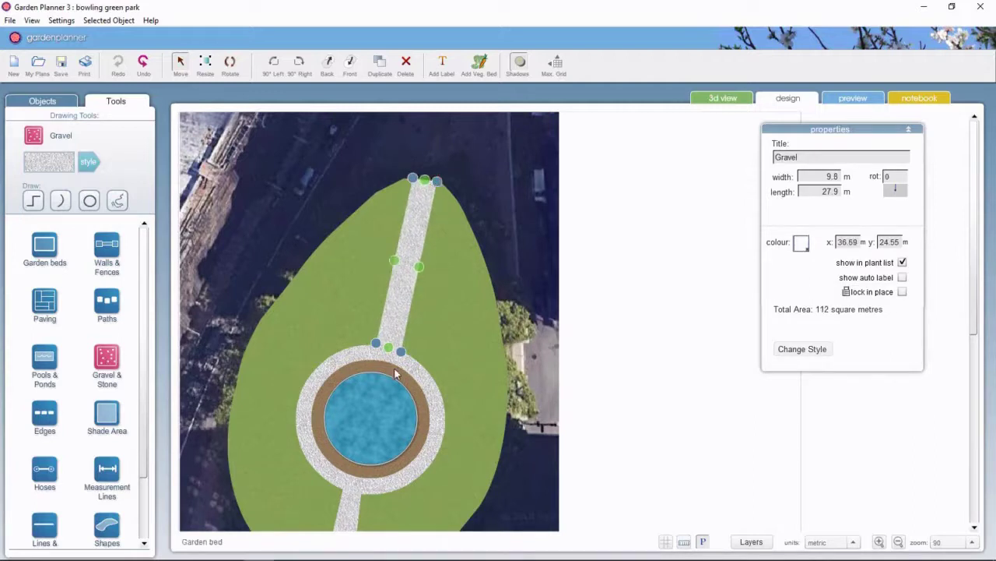
left_click_drag(376, 346, 375, 348)
left_click(653, 411)
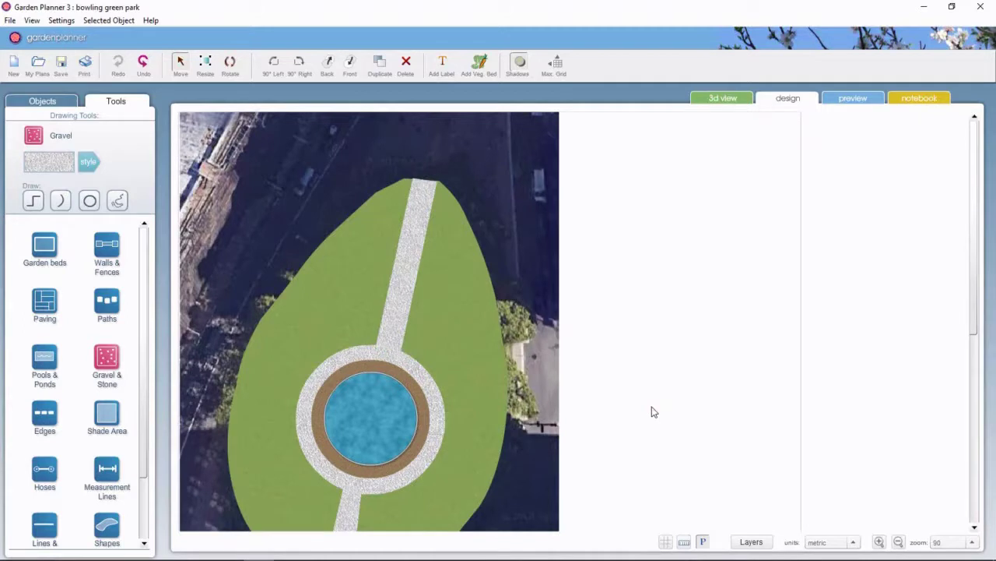
left_click_drag(974, 284, 977, 304)
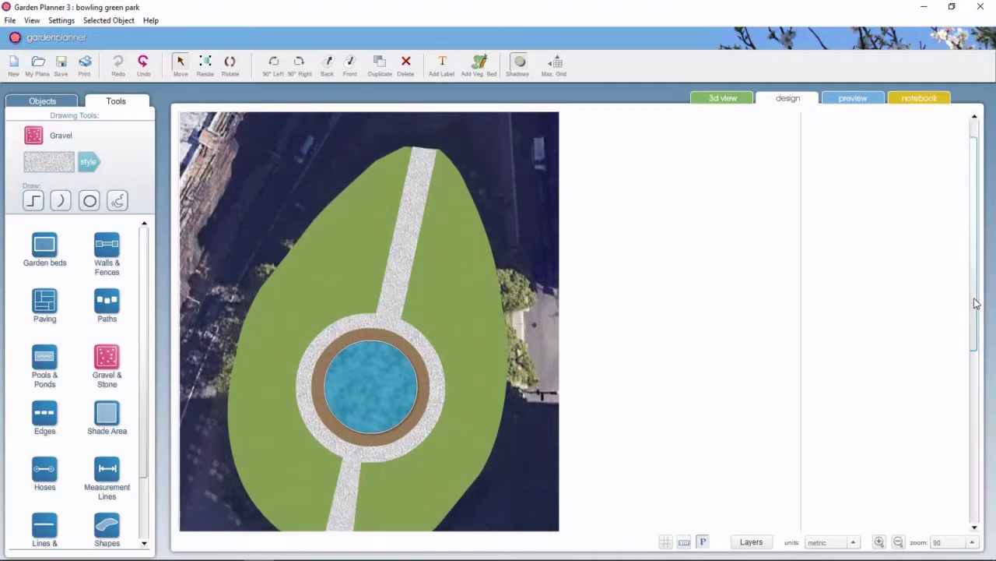
left_click(362, 254)
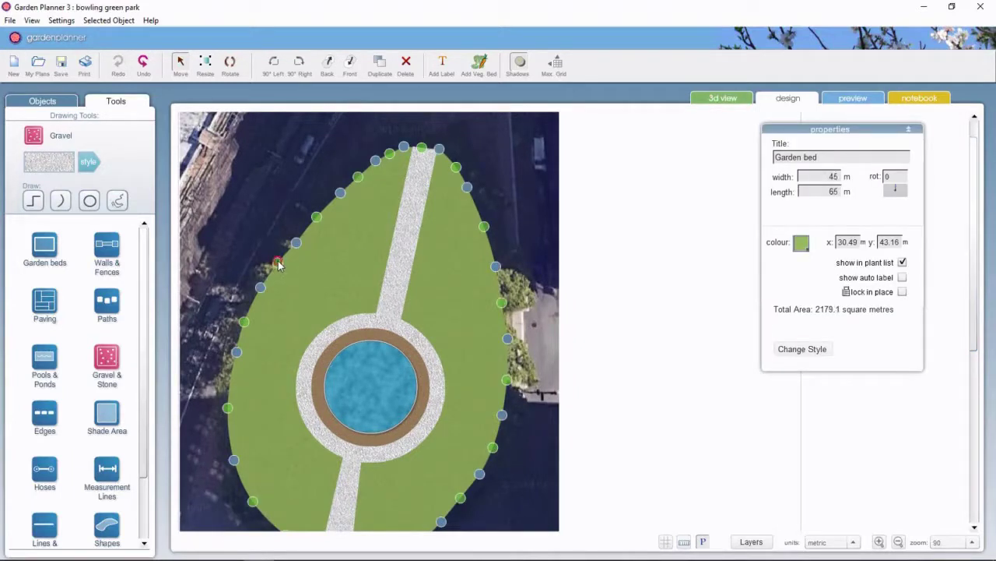
left_click(297, 242)
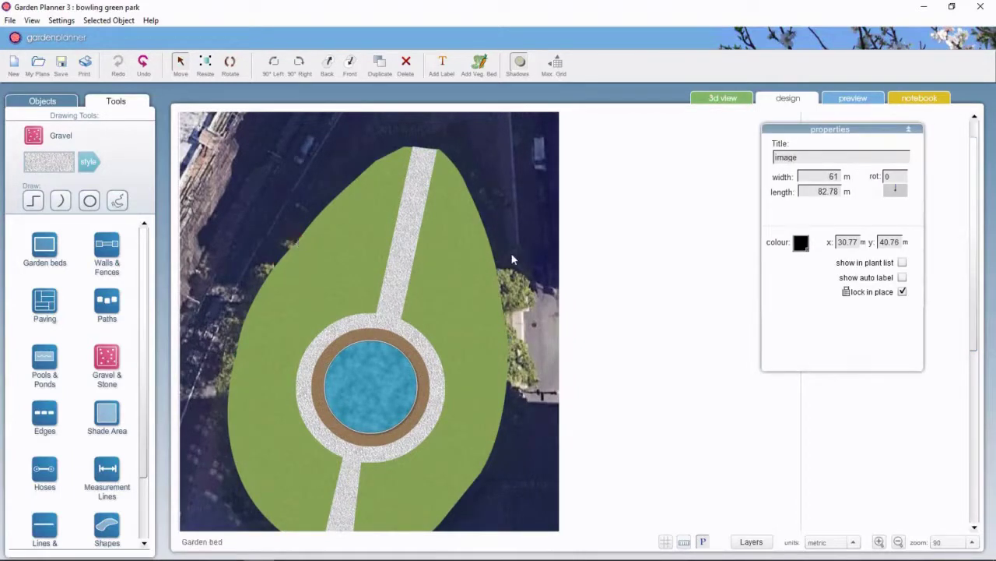
left_click(606, 275)
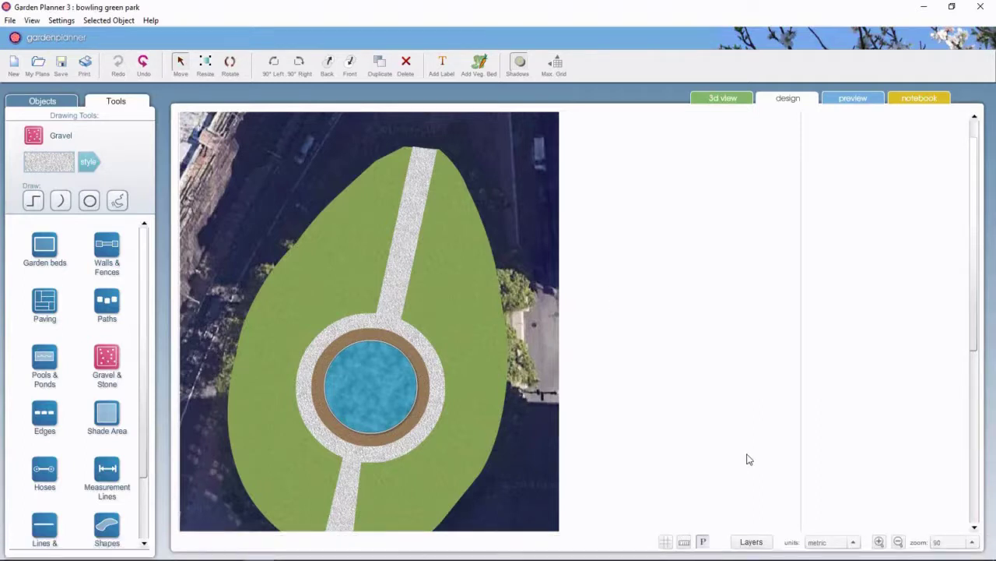
Turn on grid lines and tick Ground Cover in Layers so the lawn and paths reappear
left_click(752, 541)
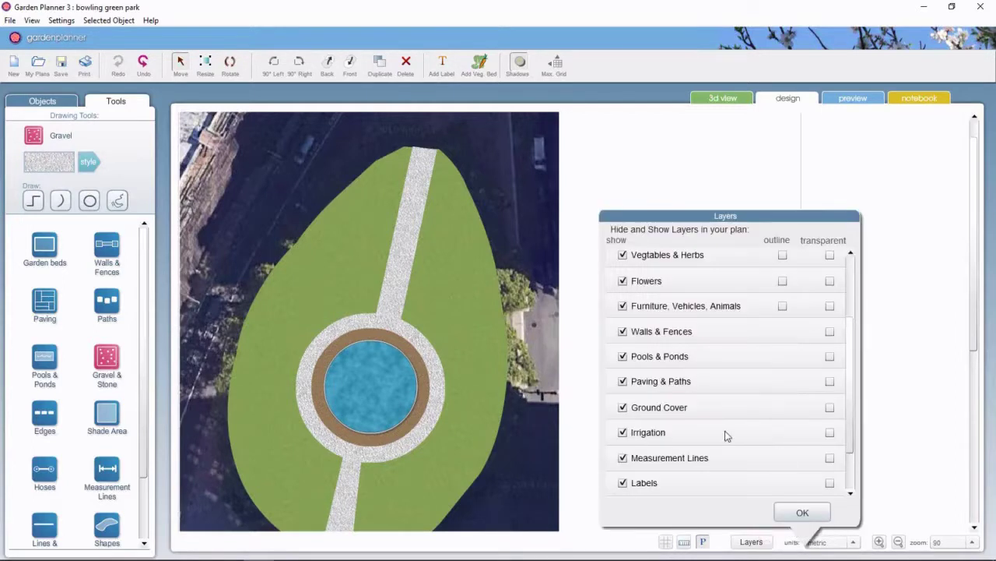
left_click(682, 407)
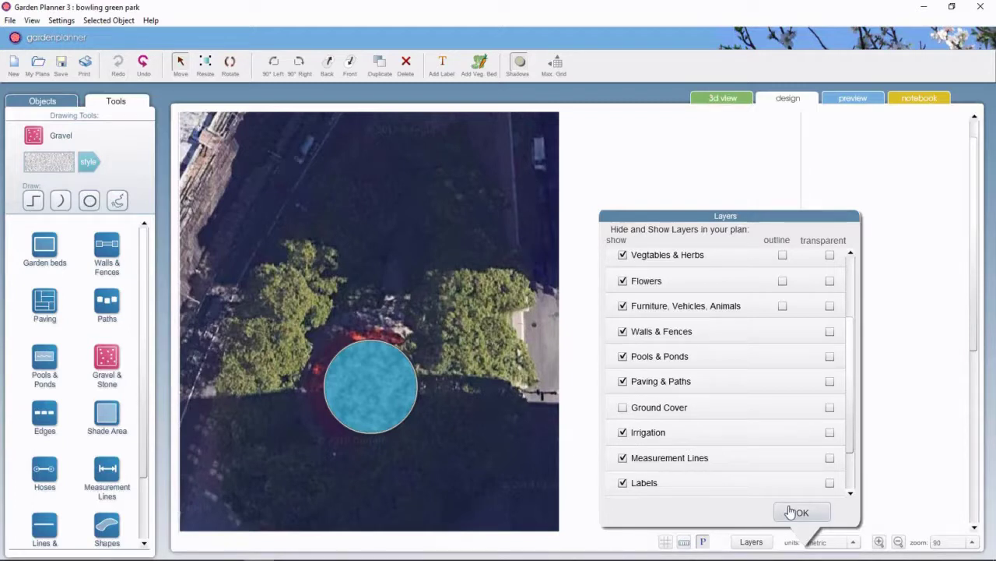
left_click(791, 511)
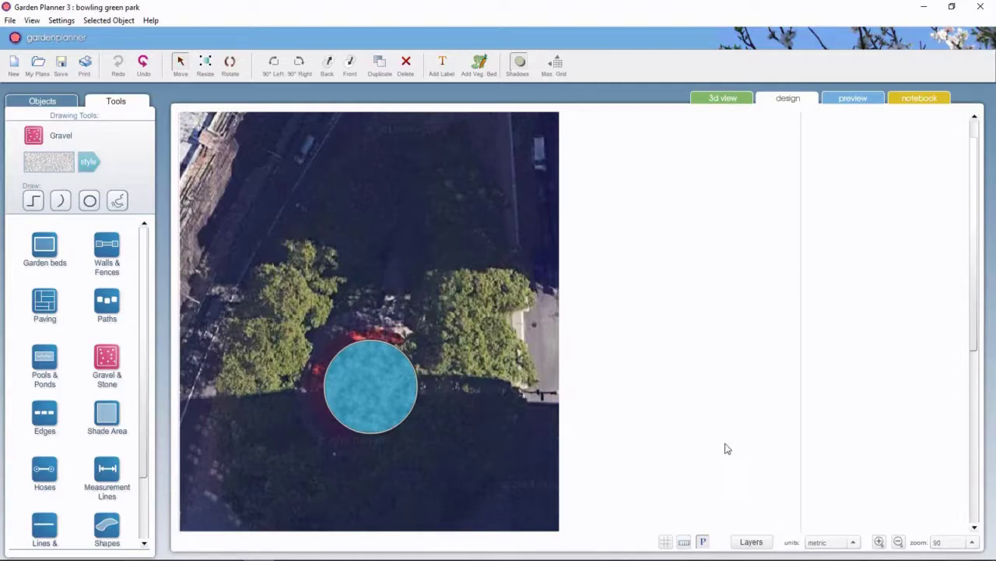
left_click(667, 542)
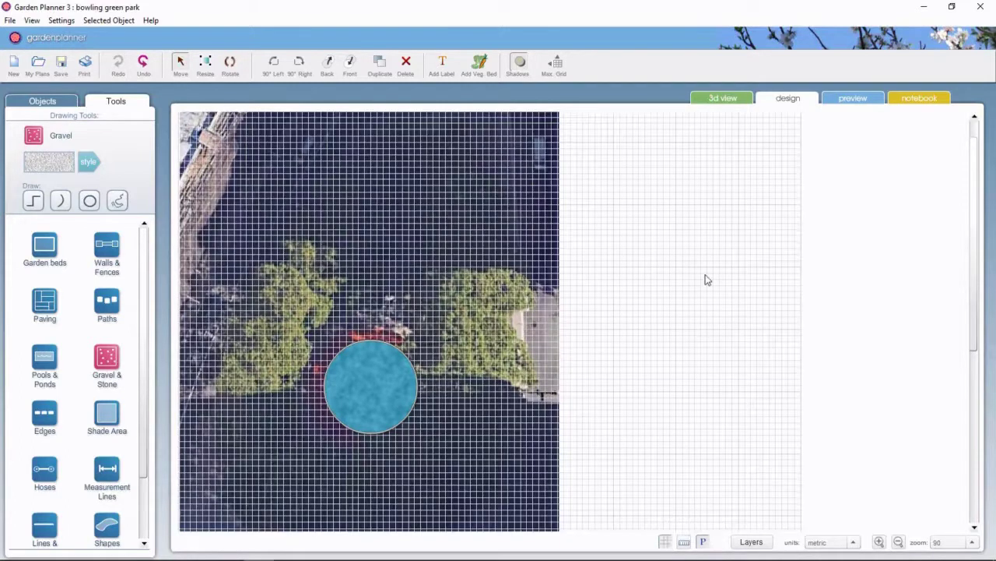
left_click(765, 542)
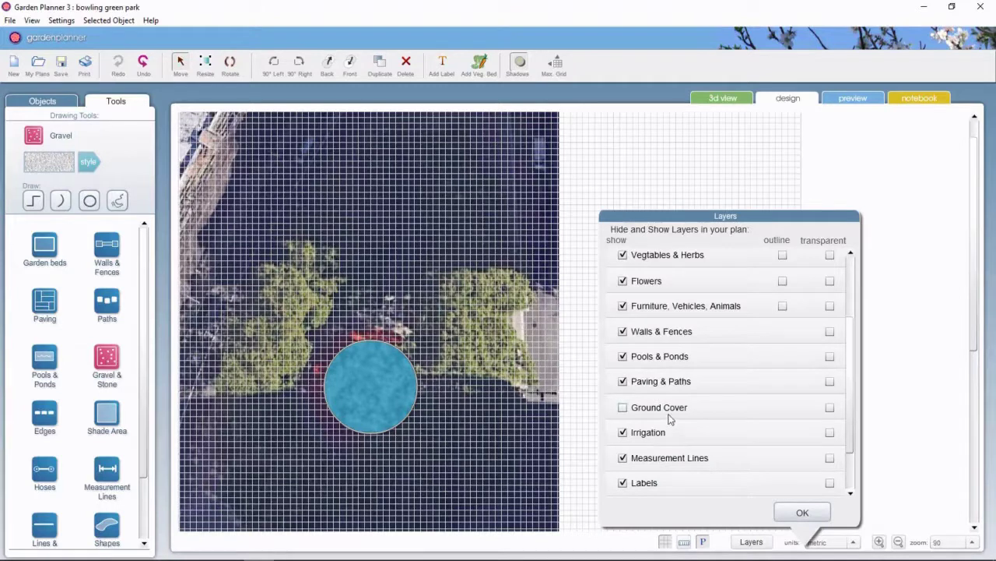
left_click(671, 407)
left_click(625, 179)
Place a deciduous tree from the Trees catalogue at the lawn's right edge
left_click(44, 102)
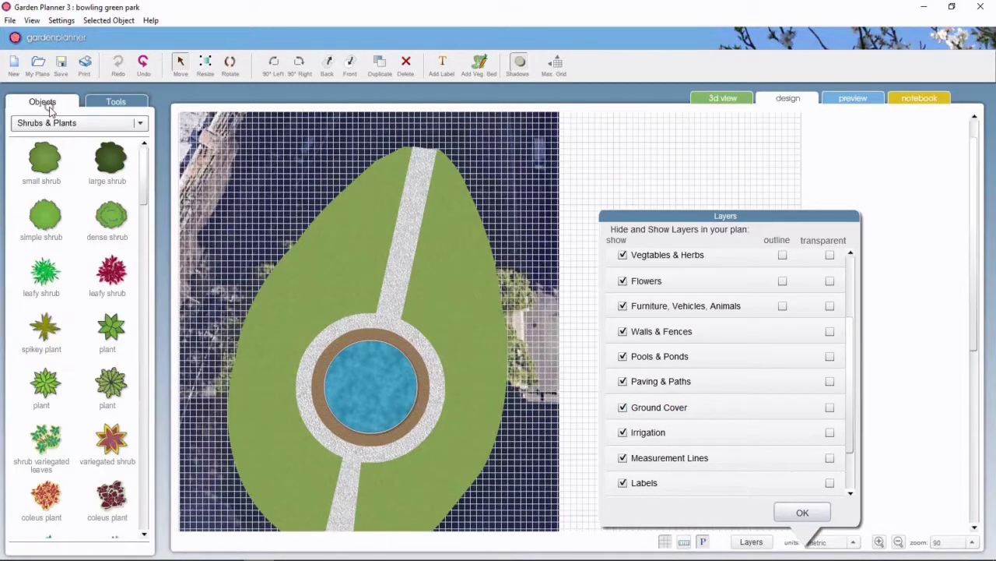
left_click(54, 124)
left_click(56, 141)
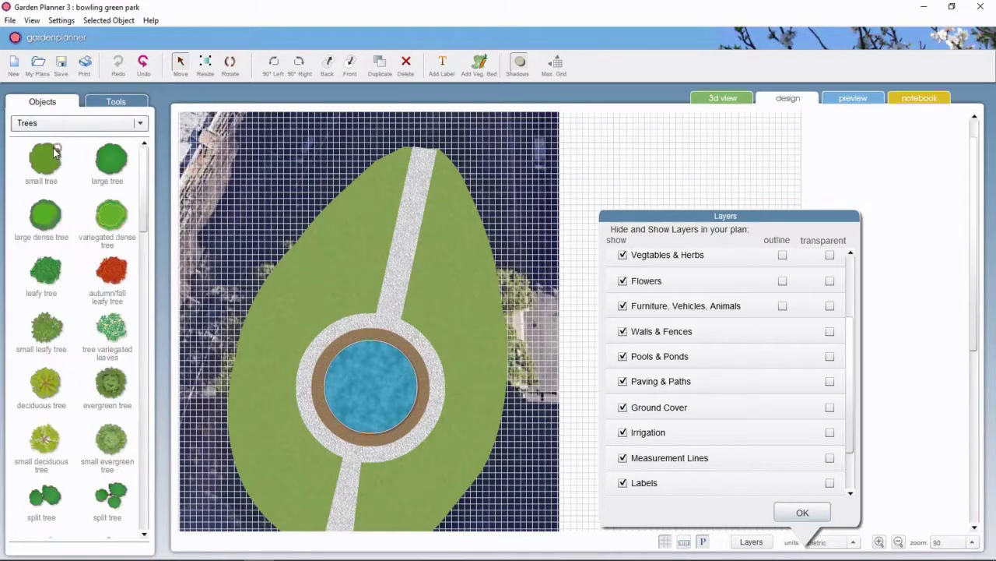
left_click(794, 513)
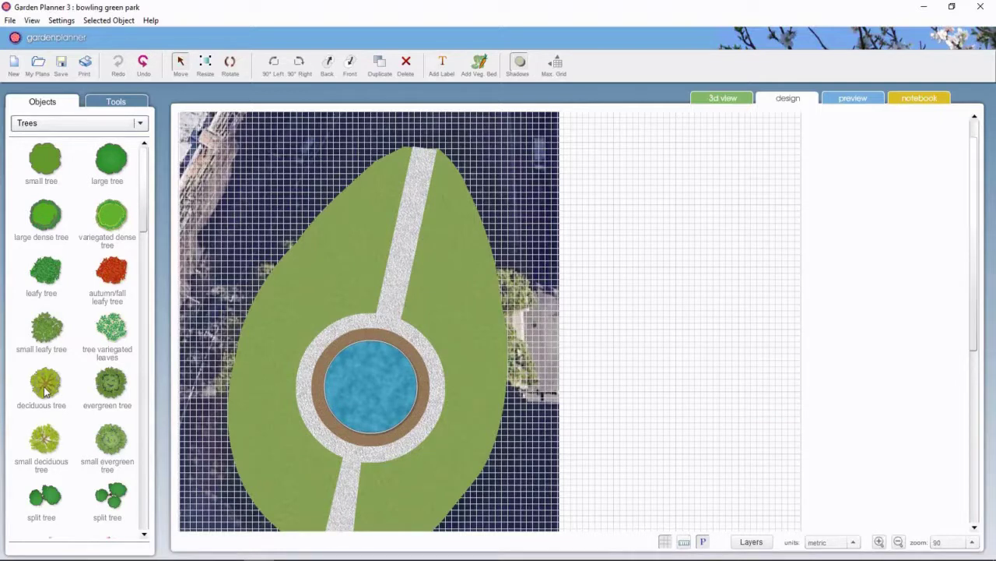
left_click_drag(44, 391, 380, 179)
left_click_drag(495, 295, 493, 294)
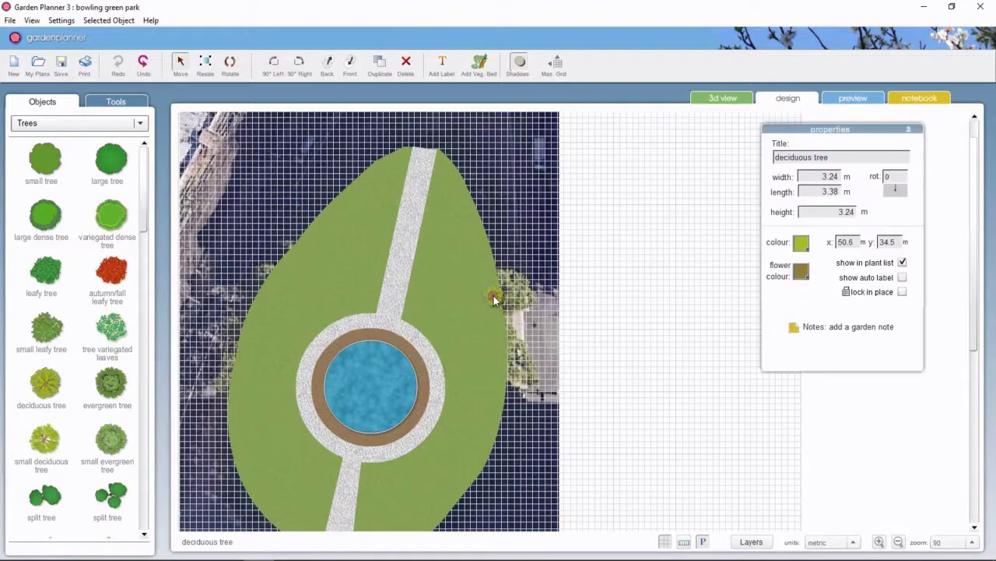
Resize the tree to 8 × 8 m and 7 m tall, then nudge it into place
double_click(829, 175)
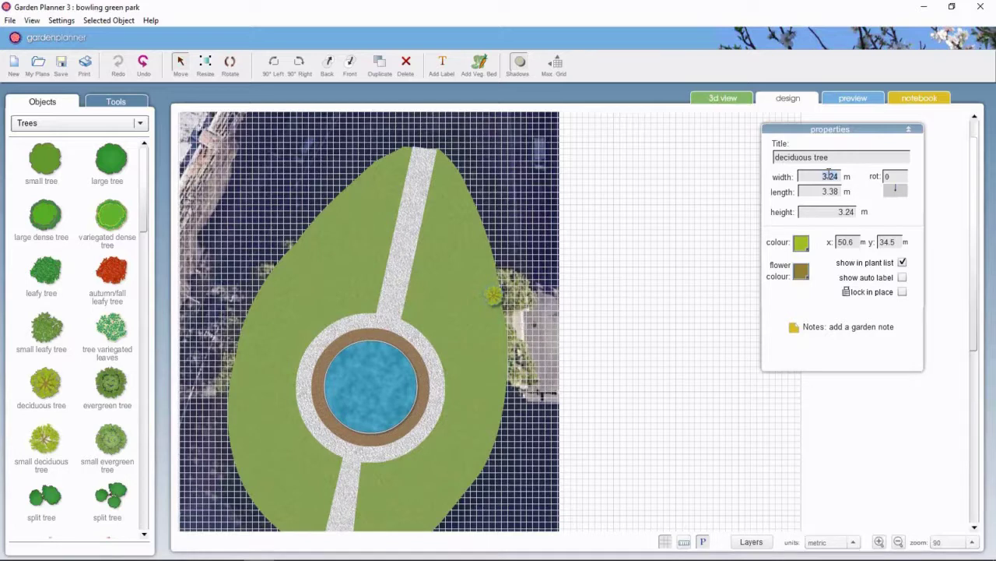
type("6")
key("Tab")
type("6")
double_click(846, 212)
type("6")
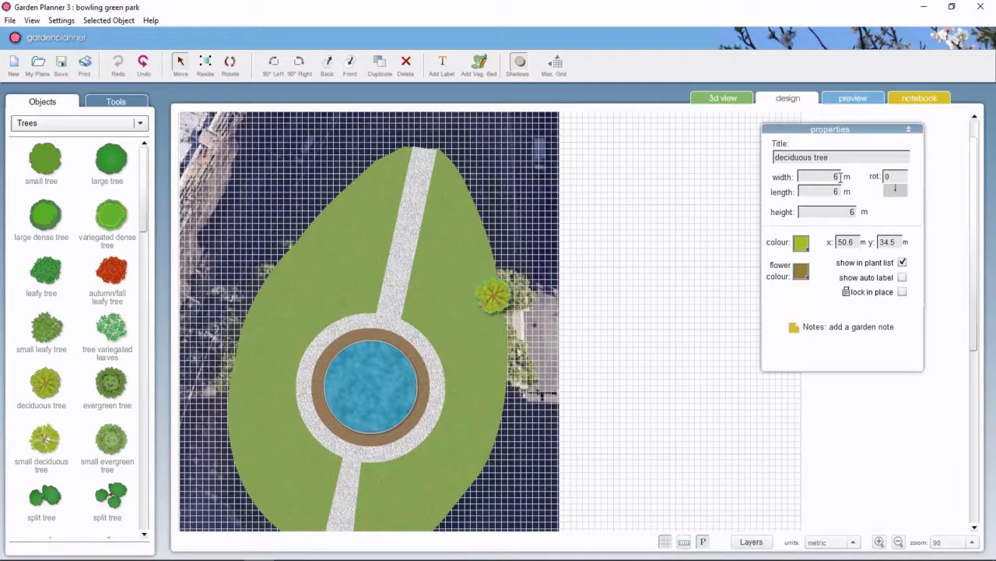
double_click(838, 177)
type("8")
left_click(835, 190)
left_click(851, 212)
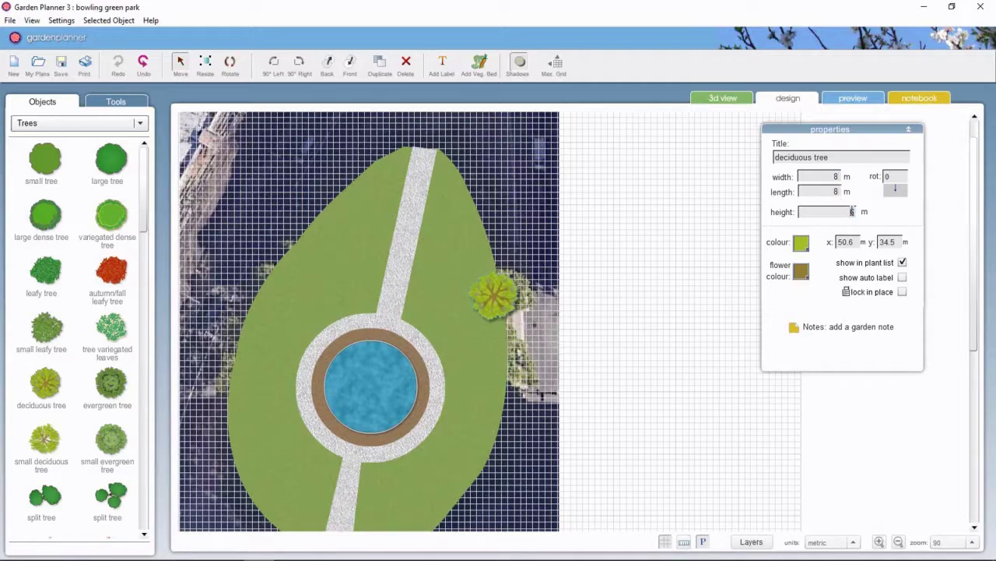
left_click_drag(496, 294, 487, 292)
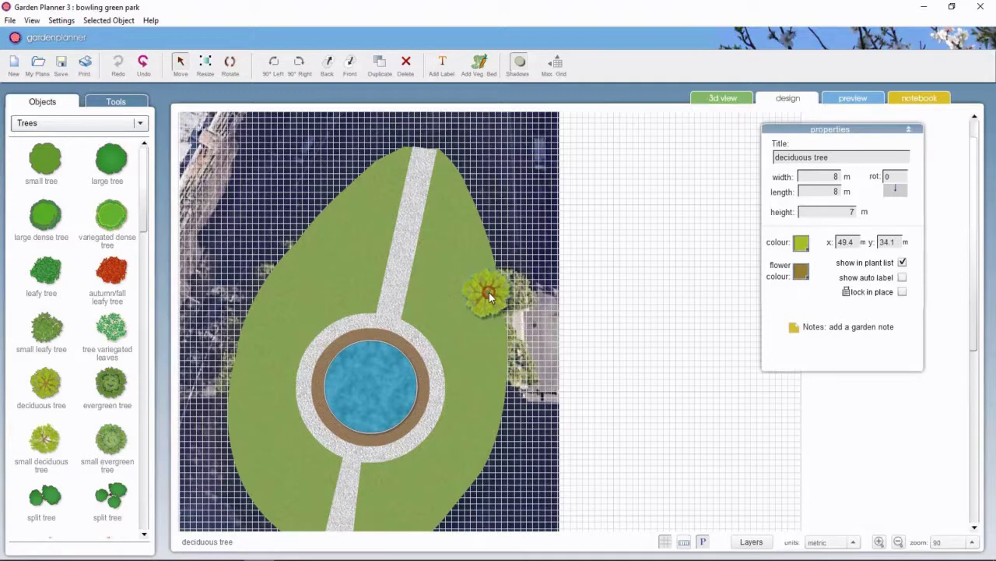
Duplicate the deciduous tree and spread copies along the lawn's right, upper-left, left and lower-left edges
left_click(377, 67)
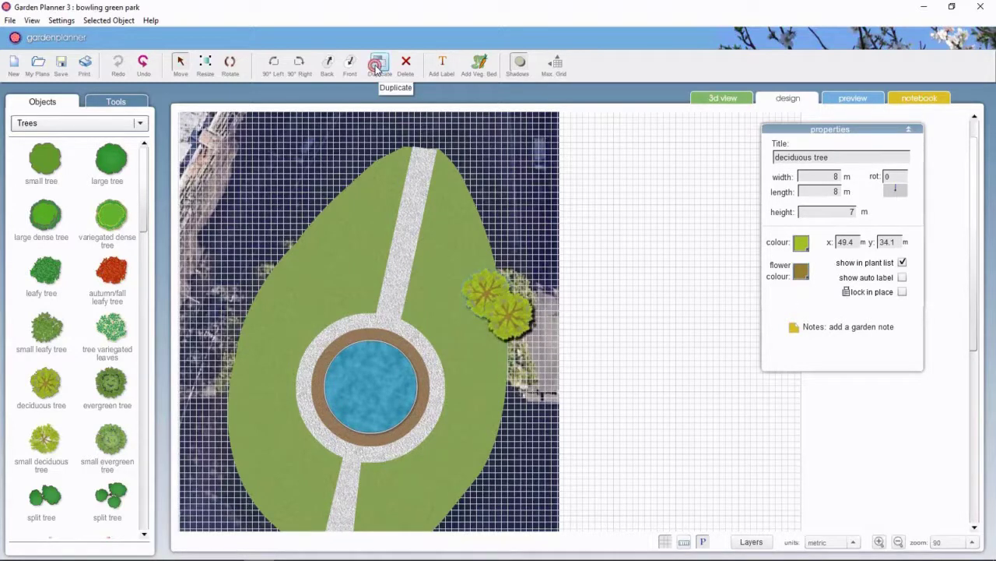
left_click_drag(512, 316, 478, 445)
key("ctrl+d")
key("ctrl+d")
key("ctrl+d")
left_click_drag(504, 309, 354, 207)
key("ctrl+d")
left_click_drag(504, 316, 302, 255)
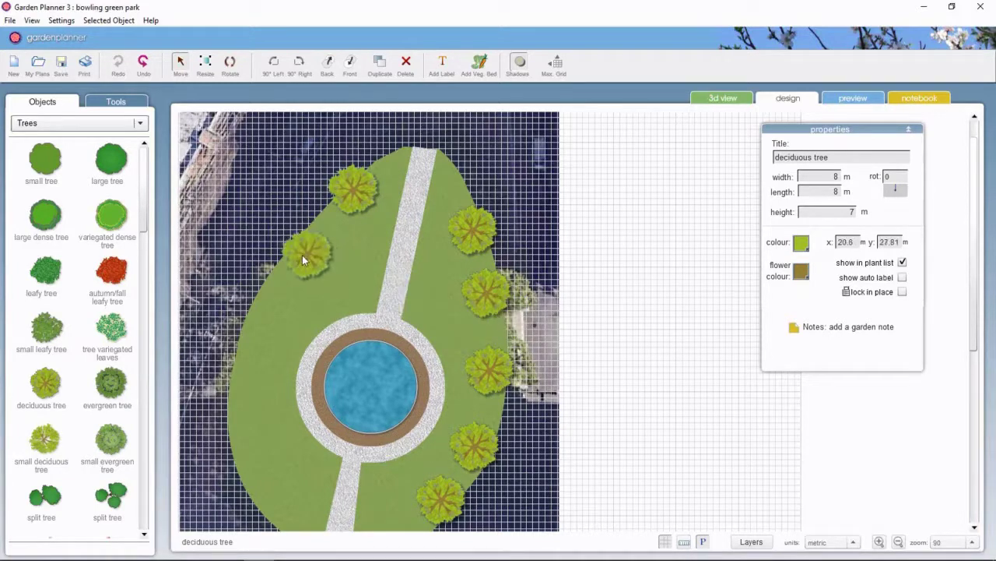
left_click(478, 296)
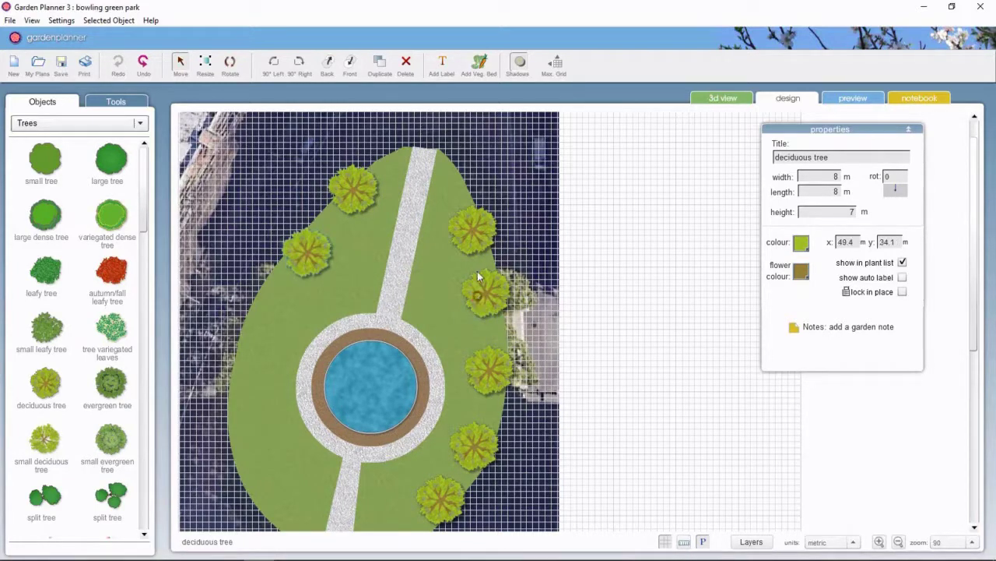
left_click(381, 67)
left_click_drag(513, 317, 260, 333)
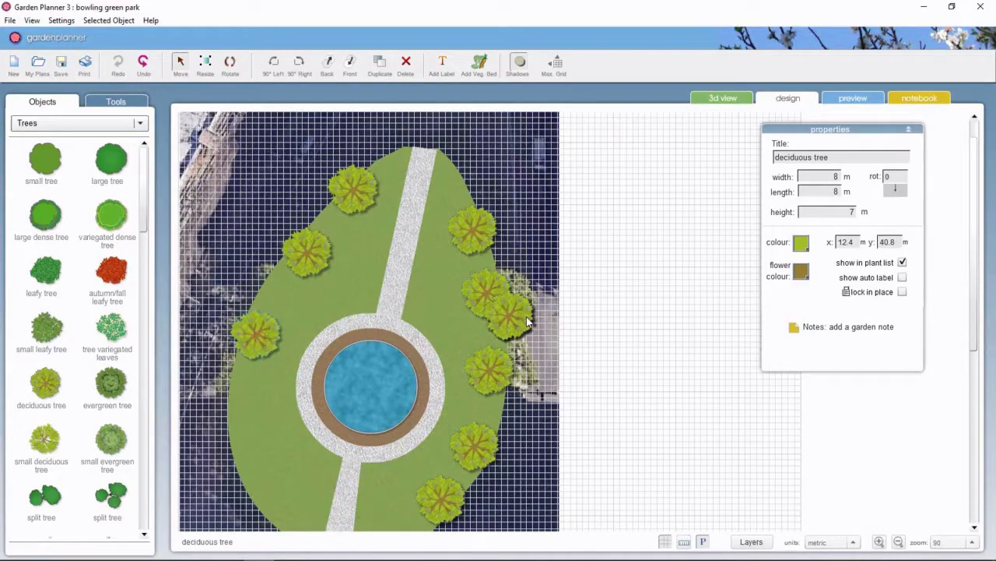
left_click_drag(527, 321, 258, 444)
Move a tree to the lawn's bottom near the path and shrink it to 6 m width, length and height
left_click_drag(979, 301, 978, 339)
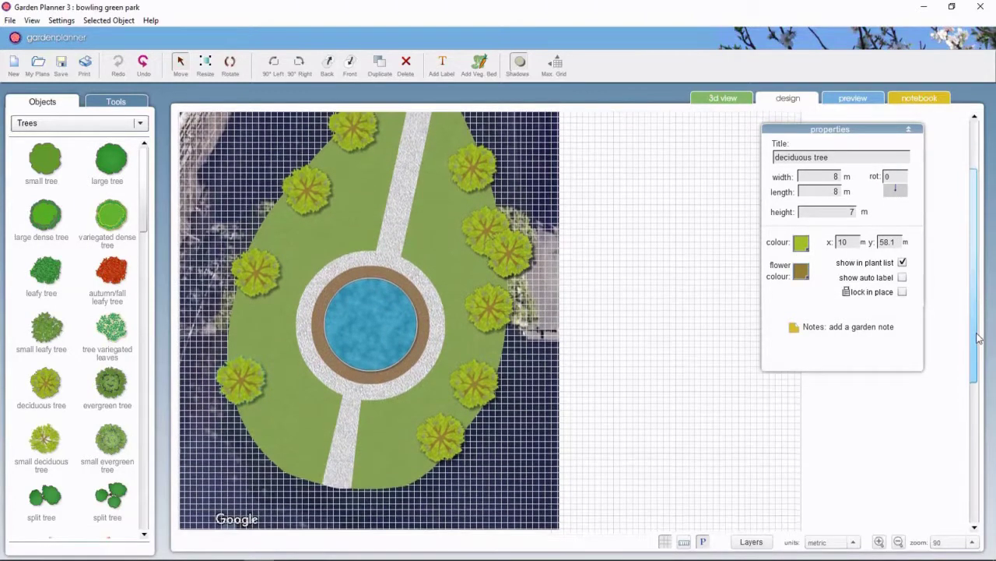
left_click_drag(521, 254, 442, 447)
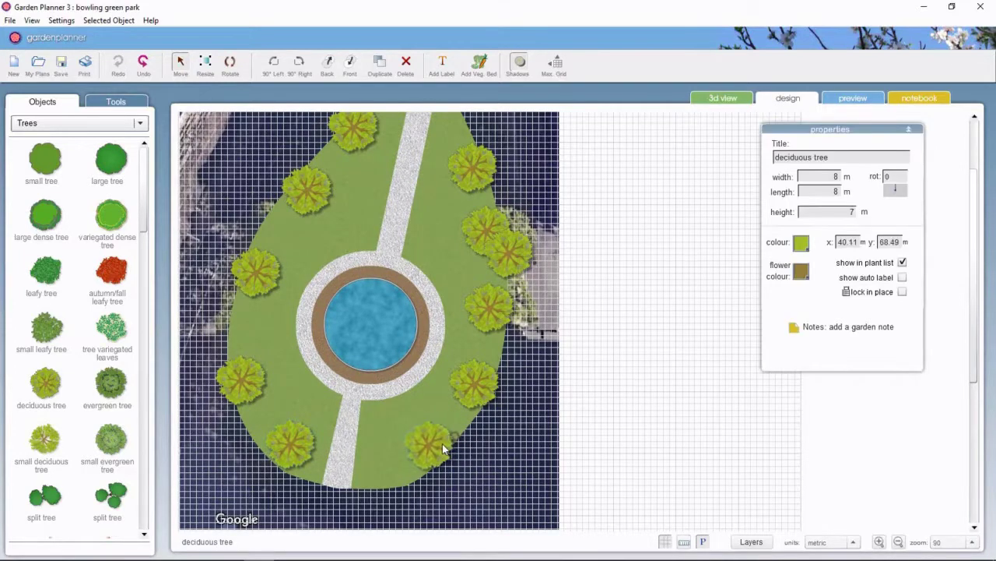
double_click(835, 176)
type("6")
key("Return")
double_click(837, 192)
type("6")
key("Return")
double_click(852, 211)
type("6")
Shrink the left lawn tree to 7 m width and length and set its rotation to 3
left_click(259, 267)
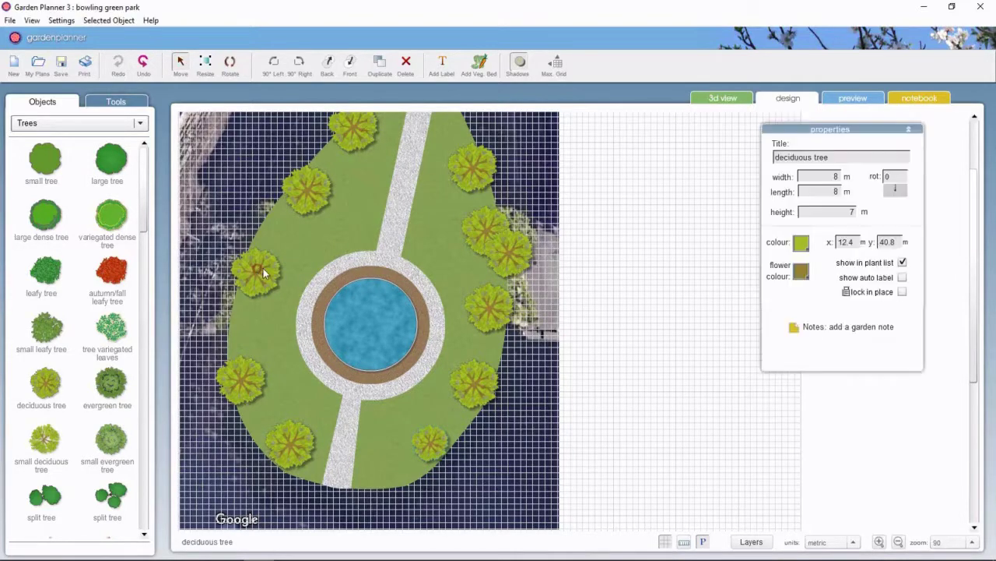
double_click(833, 176)
type("7")
key("Return")
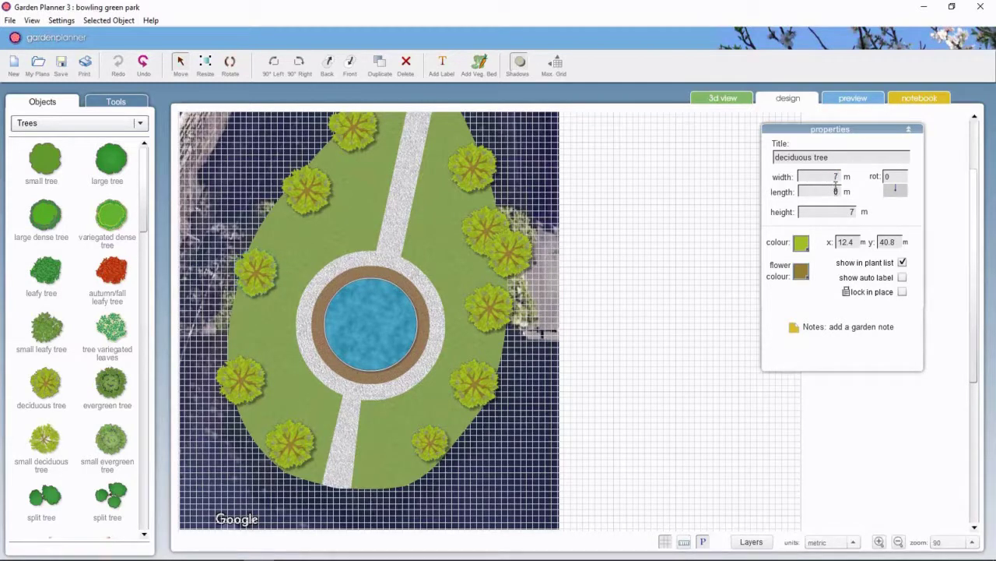
double_click(833, 191)
type("7")
key("Return")
double_click(897, 176)
type("3")
key("Return")
Set the lower-left tree's rotation to 33
left_click(254, 372)
double_click(902, 175)
type("33")
scroll(974, 195, "up", 1)
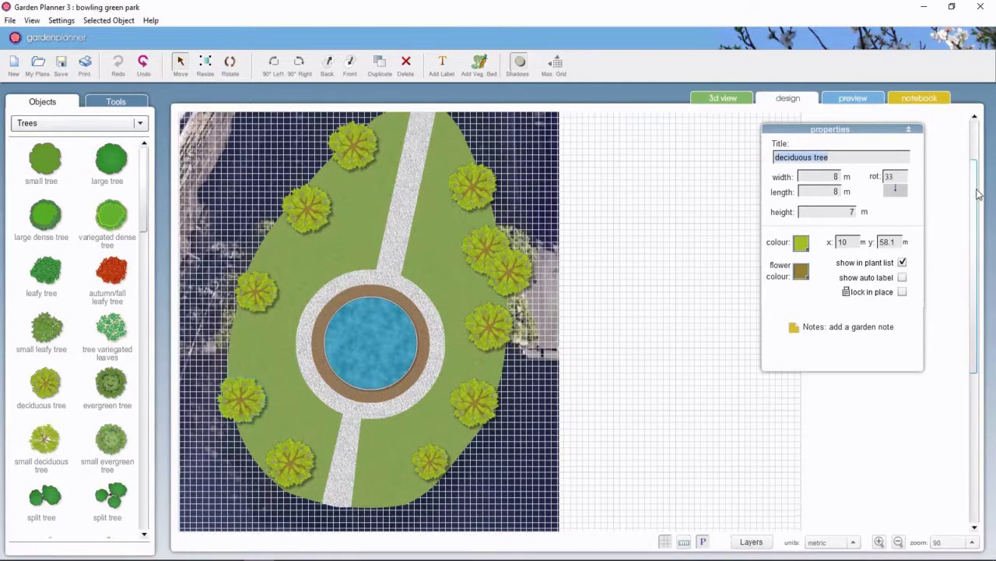
Enlarge the upper-right tree to 9 m width and length and move it down the right edge
left_click(478, 186)
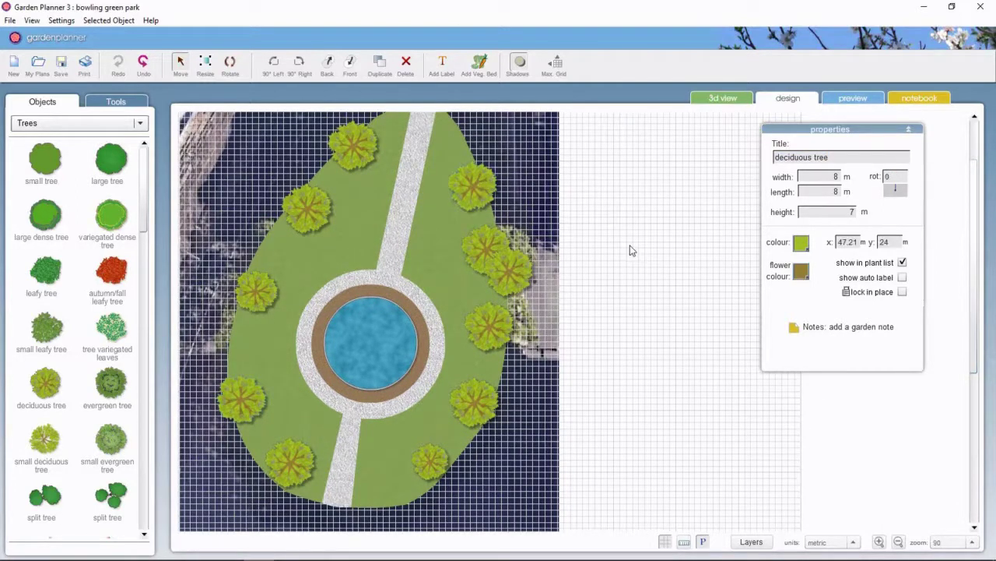
left_click(832, 177)
key("BackSpace")
type("9")
left_click(834, 189)
key("BackSpace")
type("9")
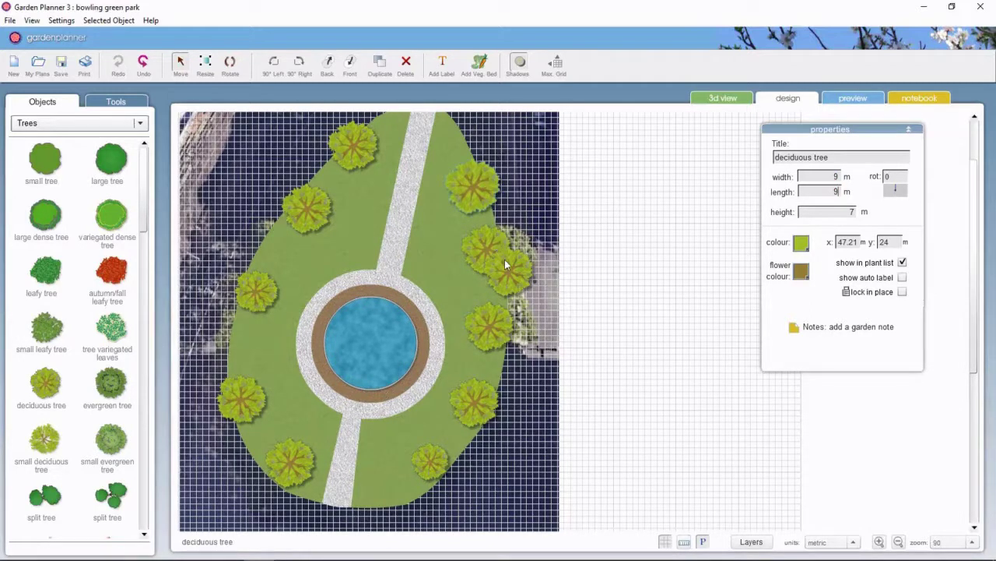
left_click_drag(505, 260, 487, 361)
left_click(682, 354)
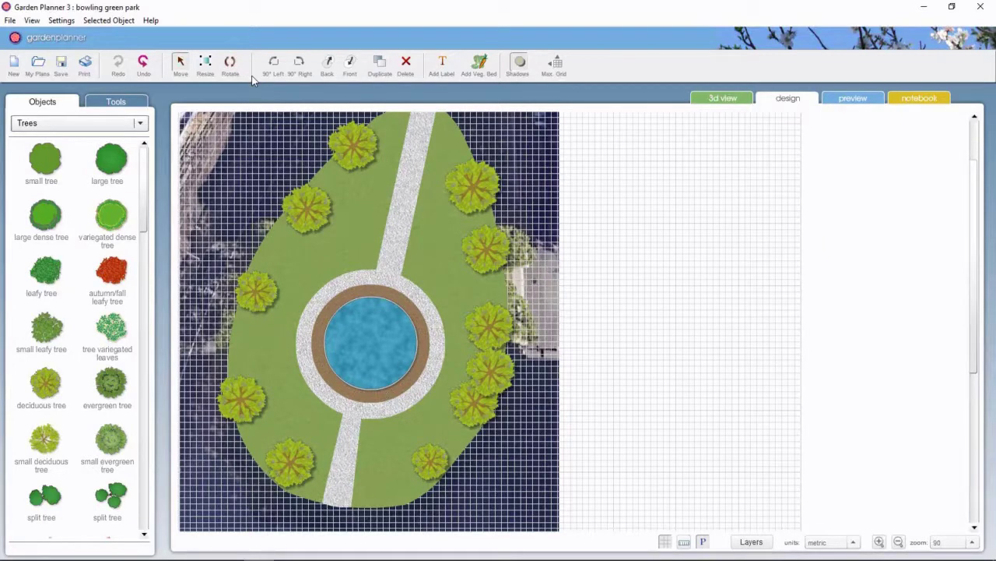
In Tools, choose Walls & Fences with the dotted post-and-chain fence style
left_click(125, 103)
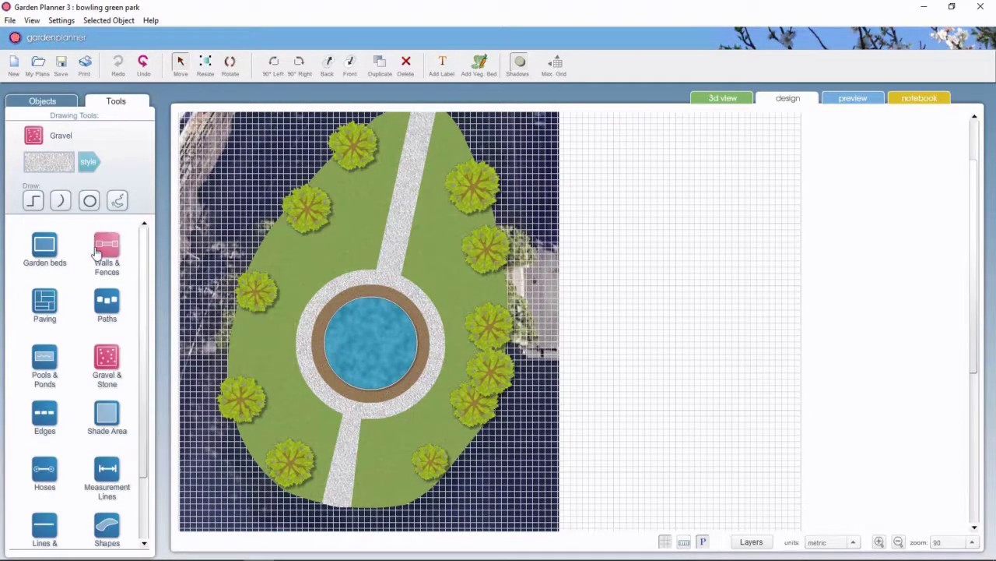
left_click(99, 250)
left_click(91, 162)
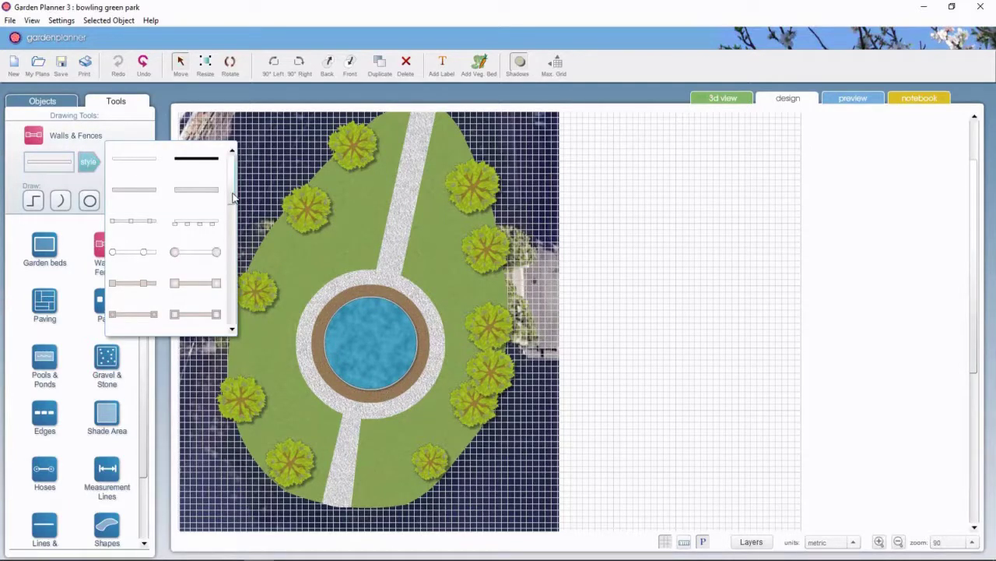
left_click_drag(231, 201, 230, 227)
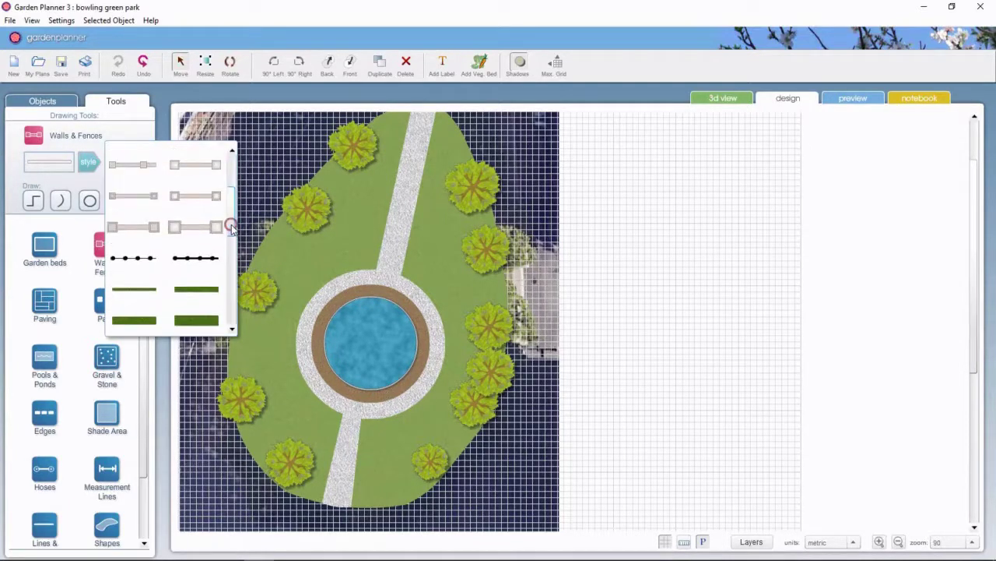
left_click(142, 264)
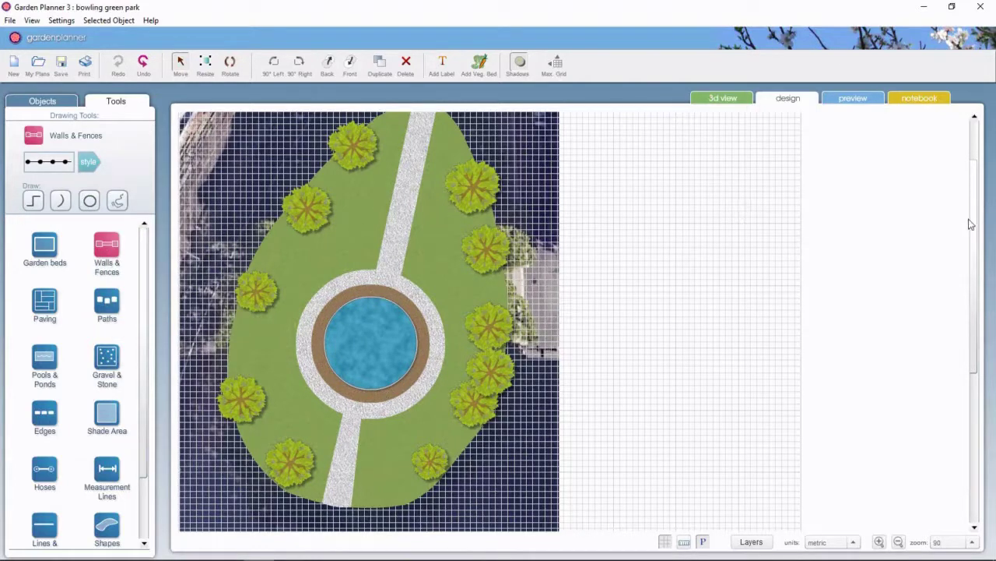
left_click_drag(979, 225, 974, 205)
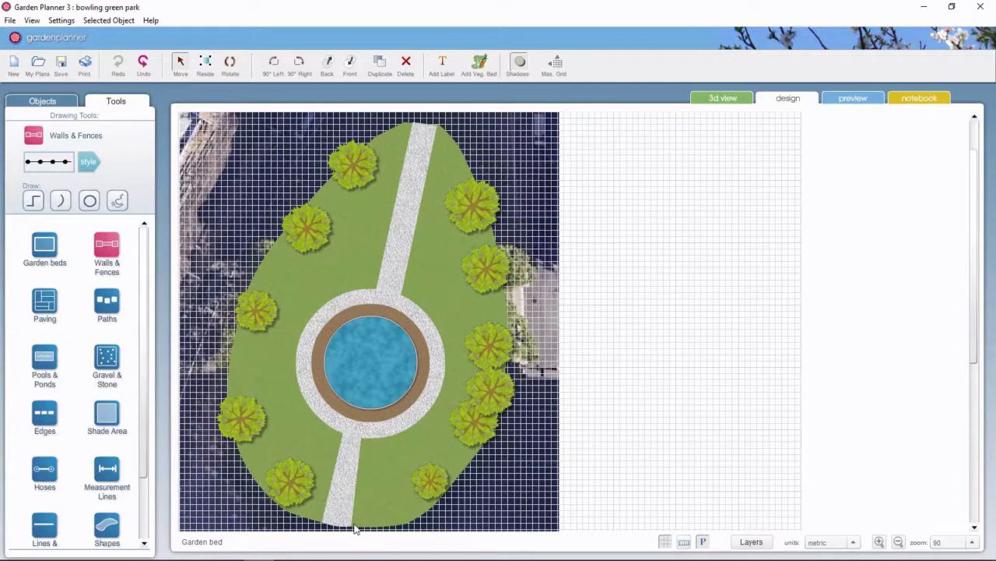
Draw a fence line from the bottom path up the bed's right edge to its top tip
left_click(31, 201)
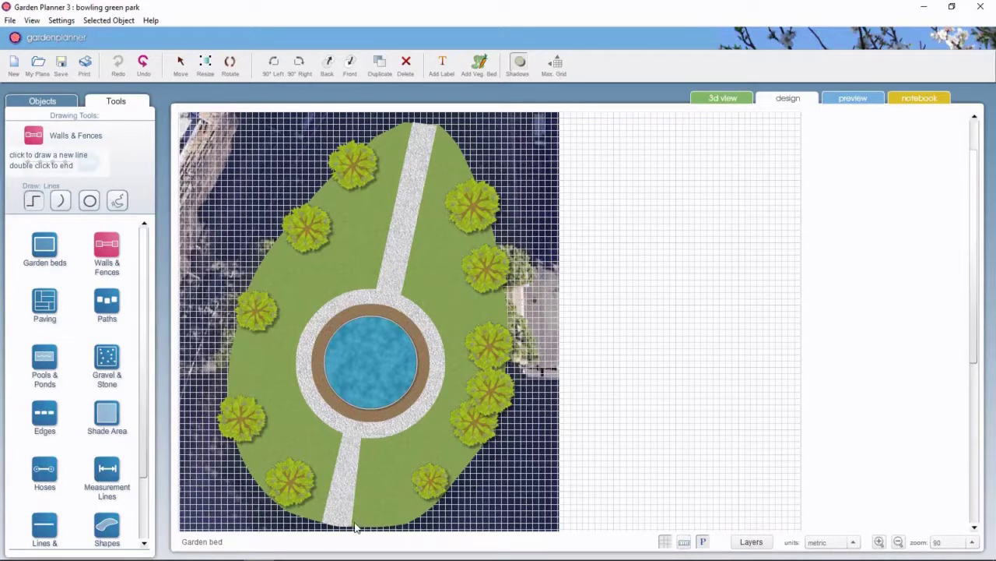
left_click(354, 523)
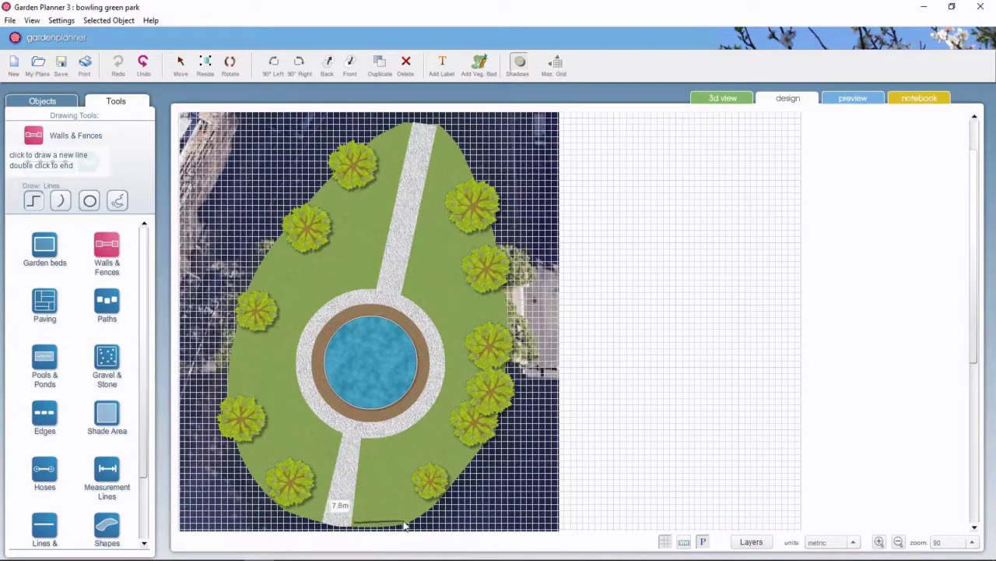
left_click(464, 468)
left_click(497, 418)
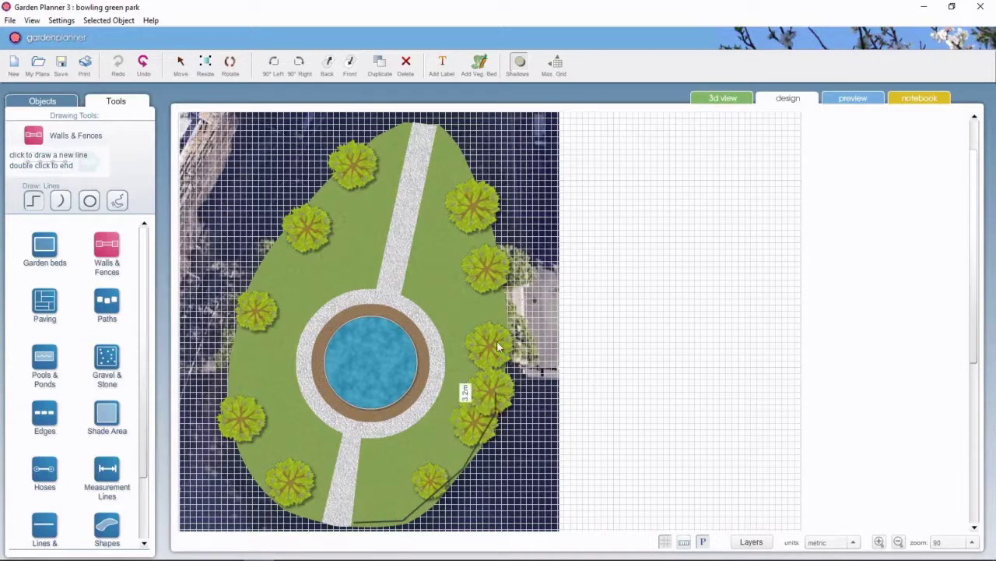
left_click(504, 301)
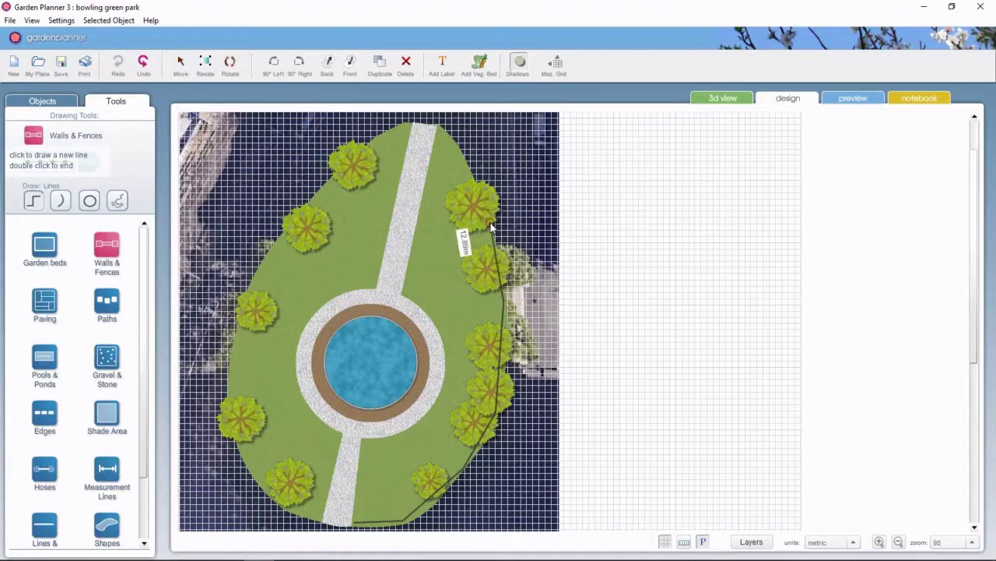
left_click(492, 226)
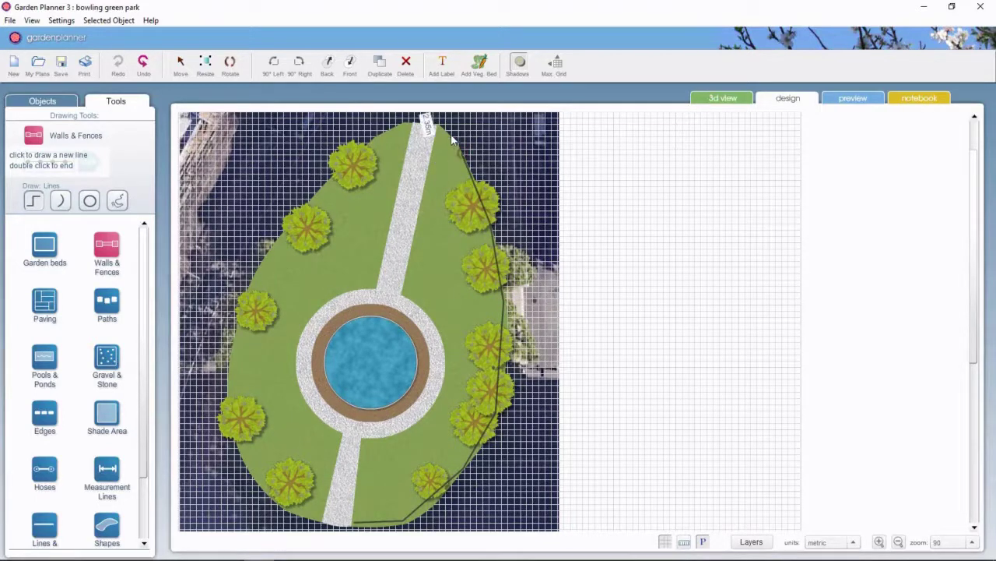
double_click(440, 132)
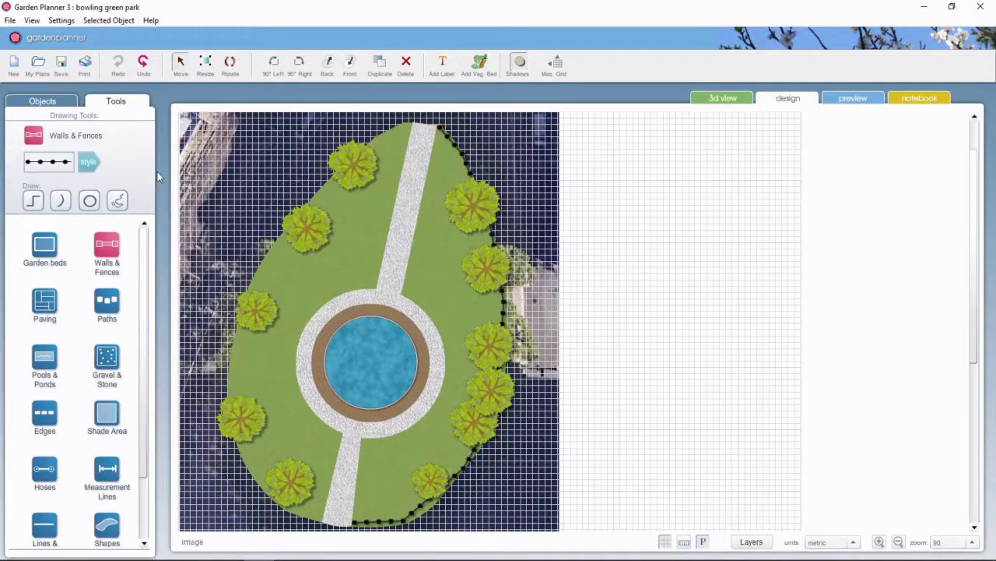
Draw a second fence line from the bed's top tip down the left edge to the bottom path
left_click(34, 201)
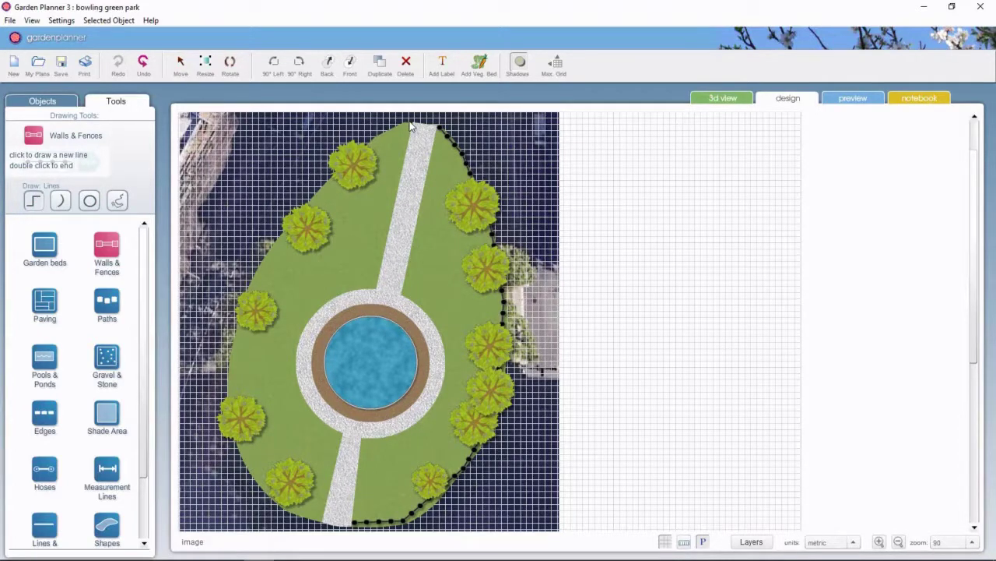
left_click(413, 126)
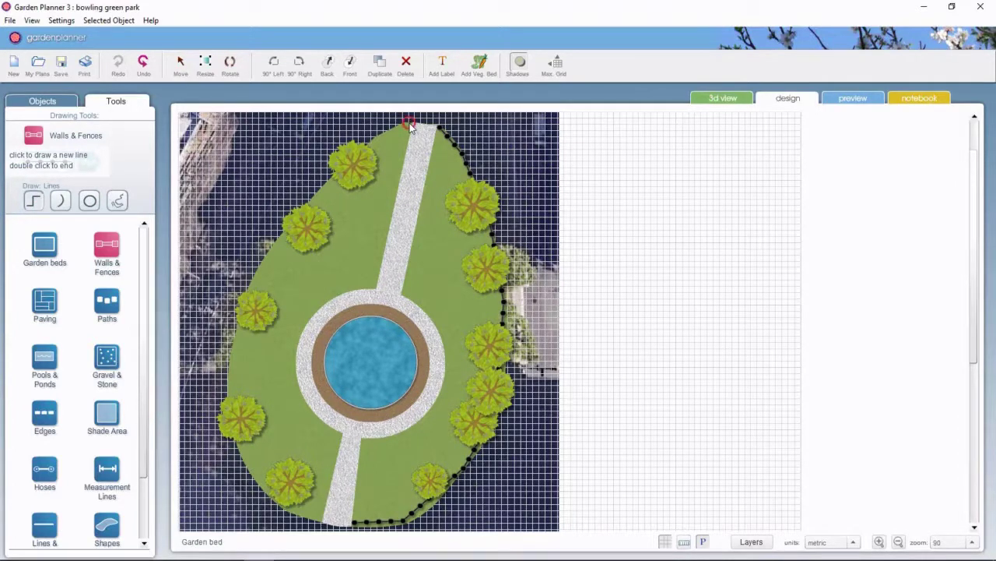
left_click(373, 141)
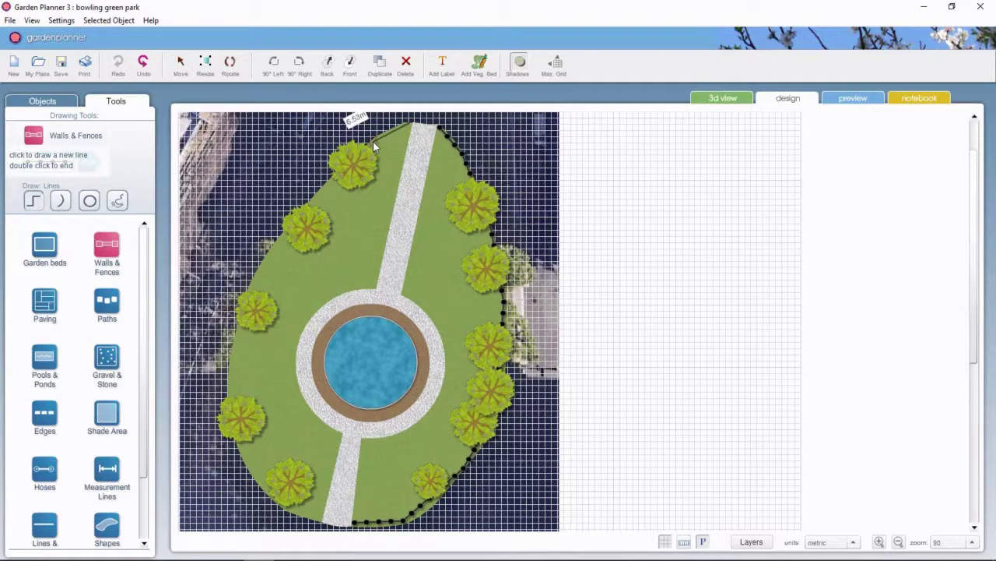
left_click(312, 202)
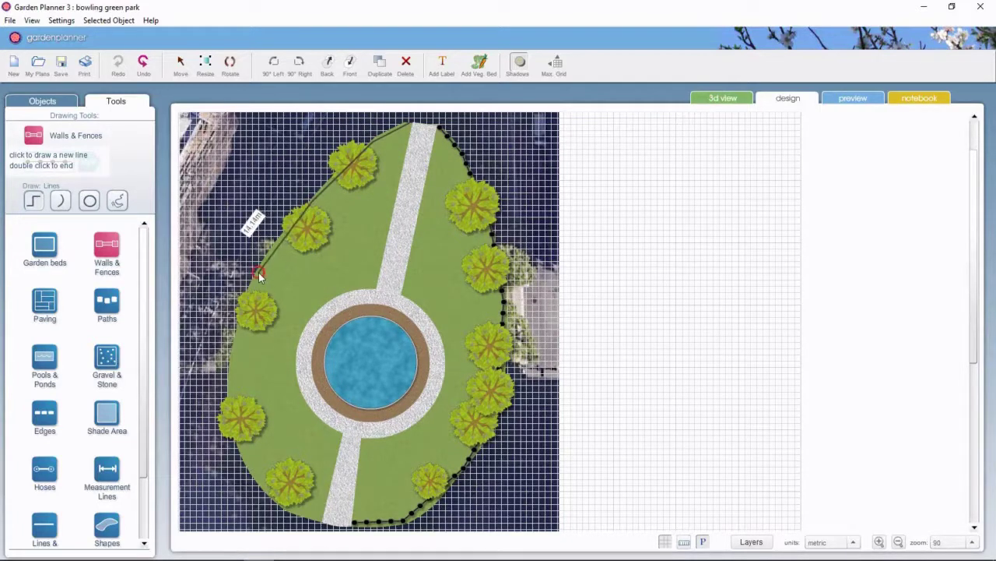
left_click(258, 272)
left_click(235, 357)
left_click(251, 466)
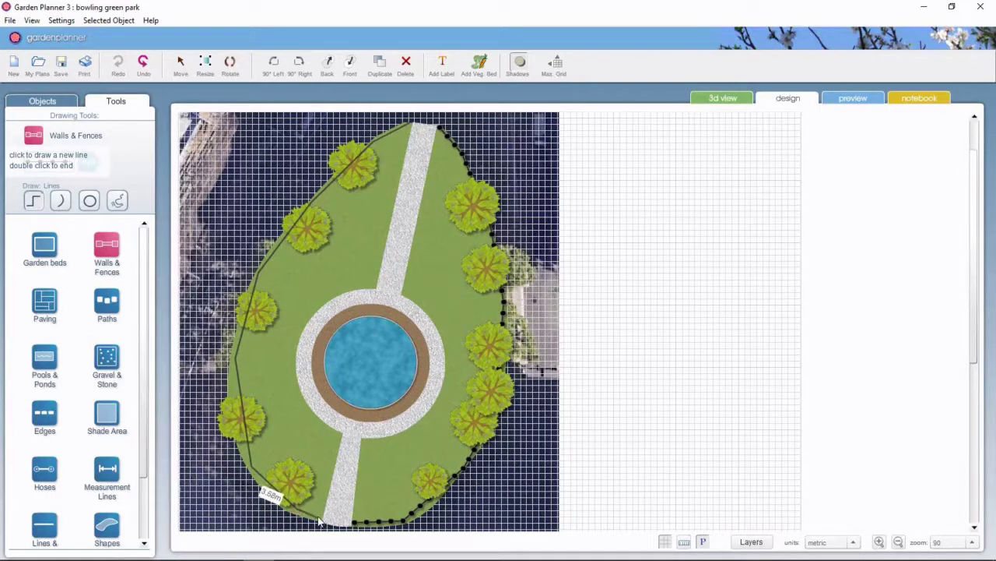
double_click(321, 518)
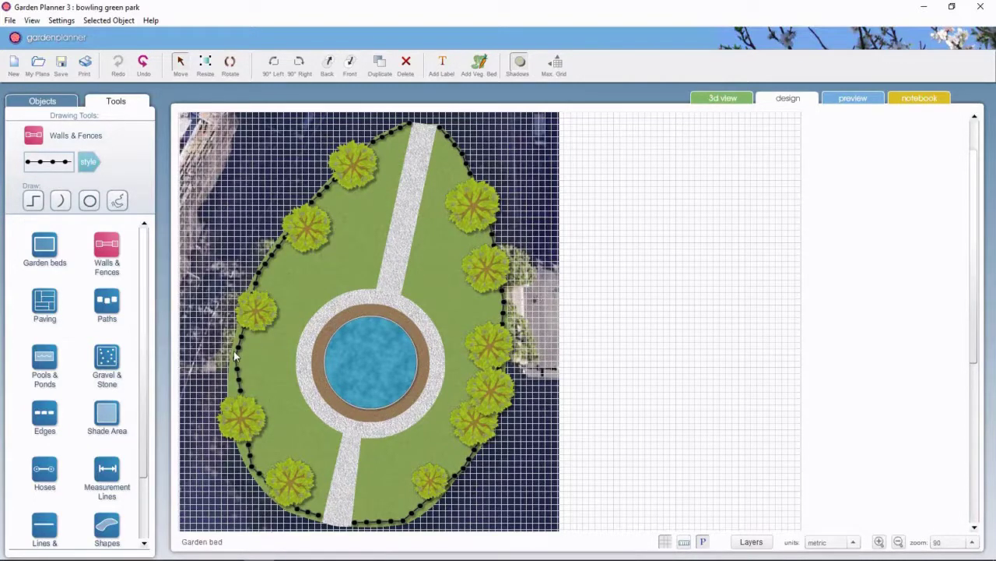
left_click(238, 358)
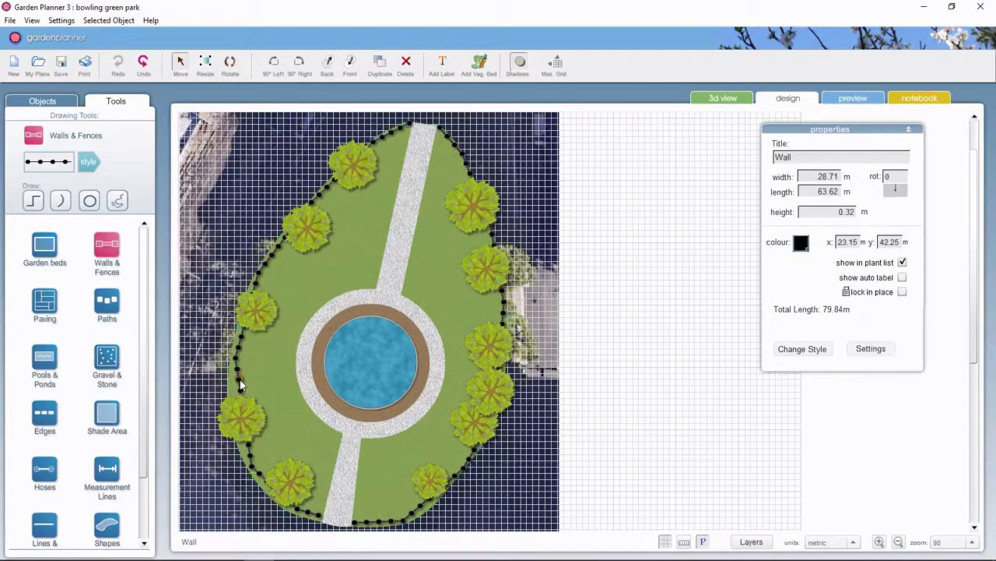
Pull a point of the left fence outward past the left tree, then deselect the fence
left_click(236, 378)
left_click_drag(244, 407, 231, 408)
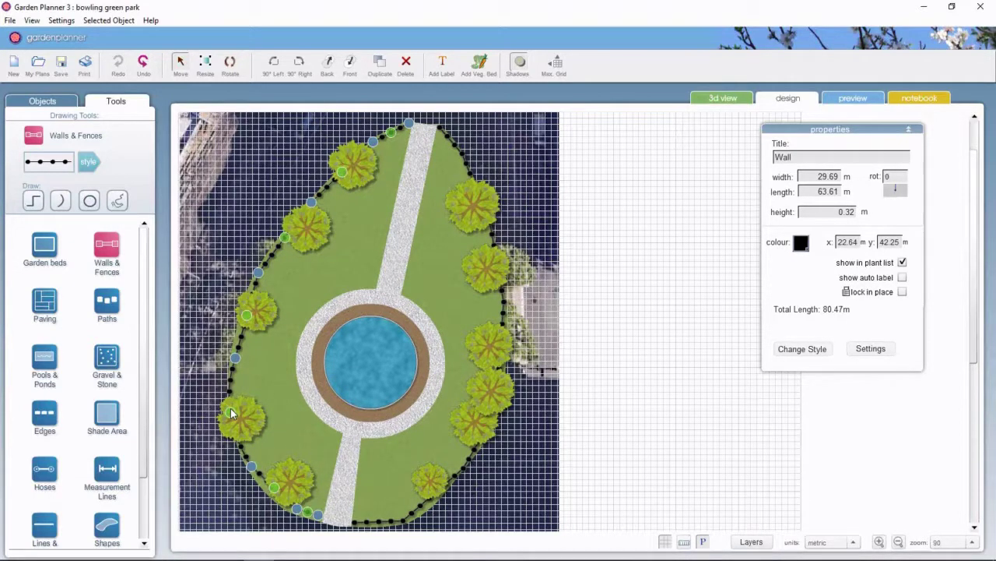
key("Tab")
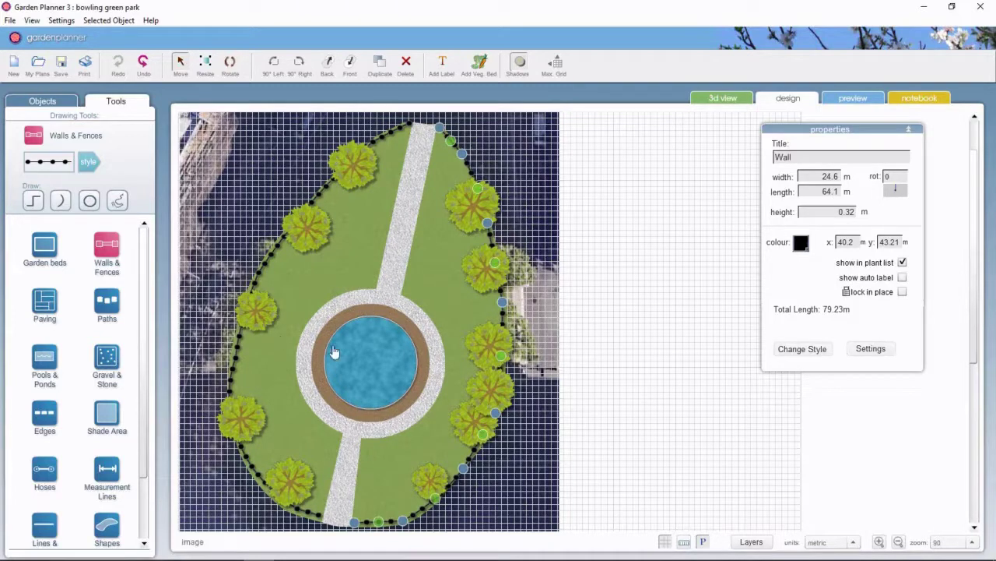
left_click(629, 289)
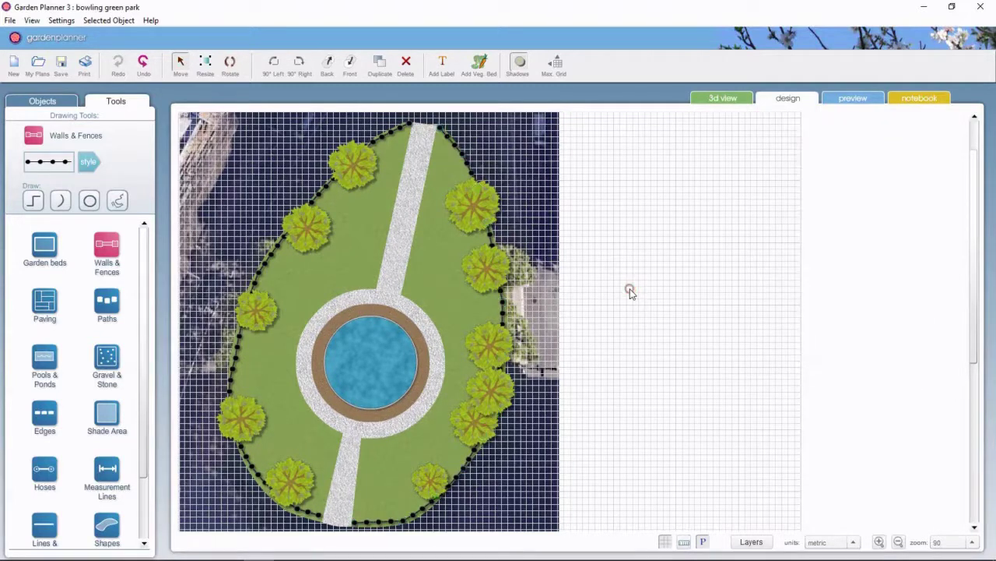
Choose a dark solid wall style and draw a circular wall on the empty grid
left_click(90, 165)
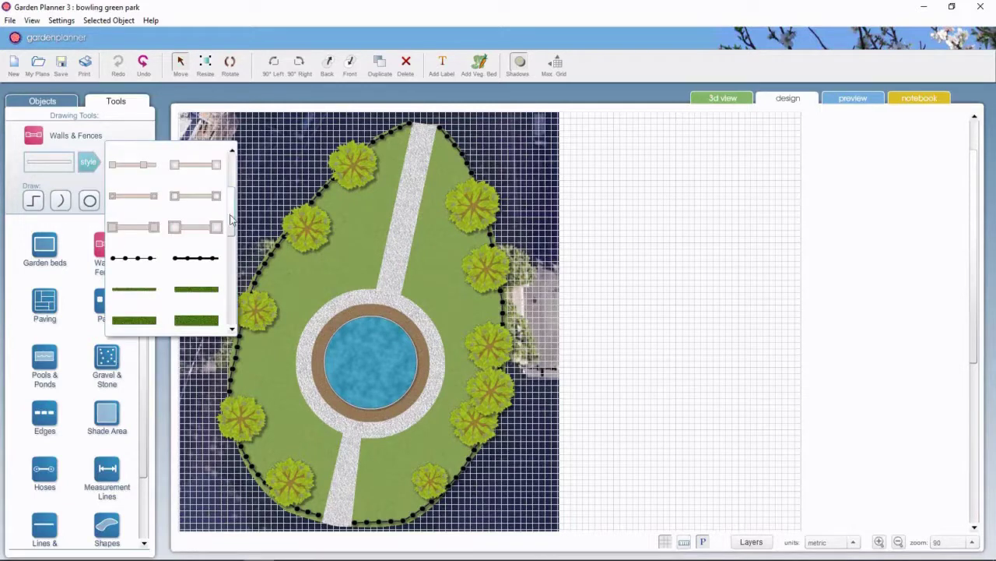
left_click_drag(231, 216, 231, 307)
left_click(212, 243)
left_click(89, 201)
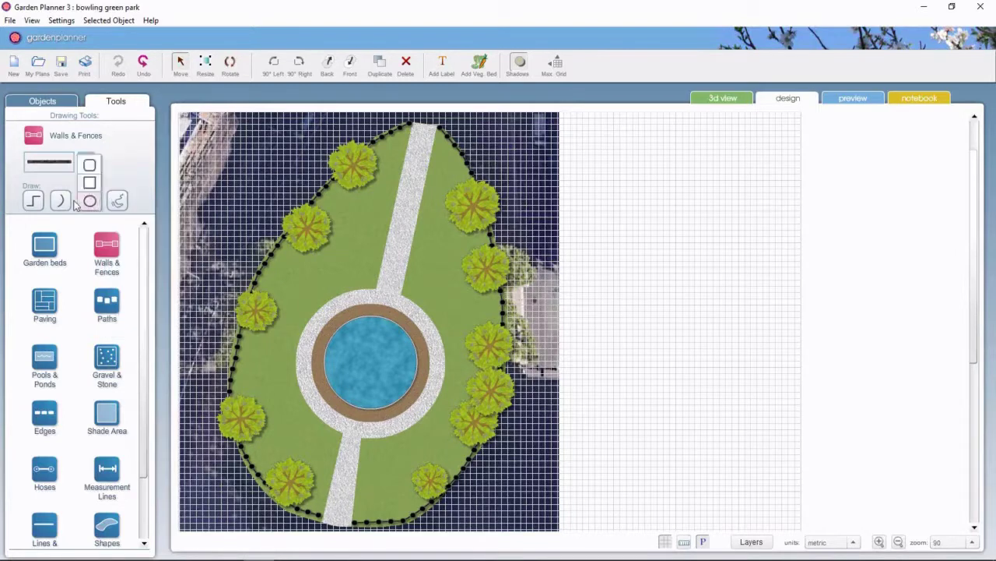
left_click(90, 202)
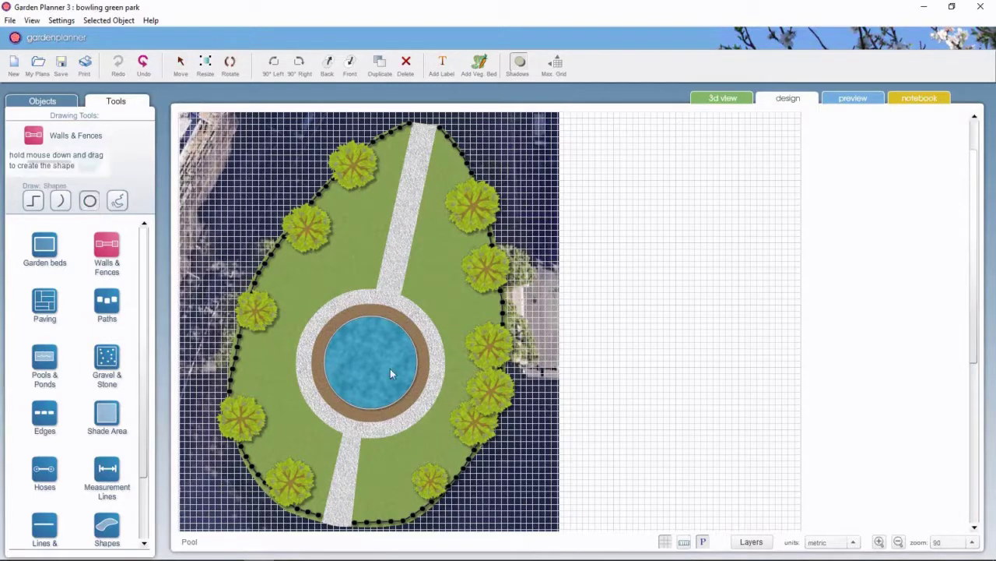
left_click_drag(612, 298, 667, 347)
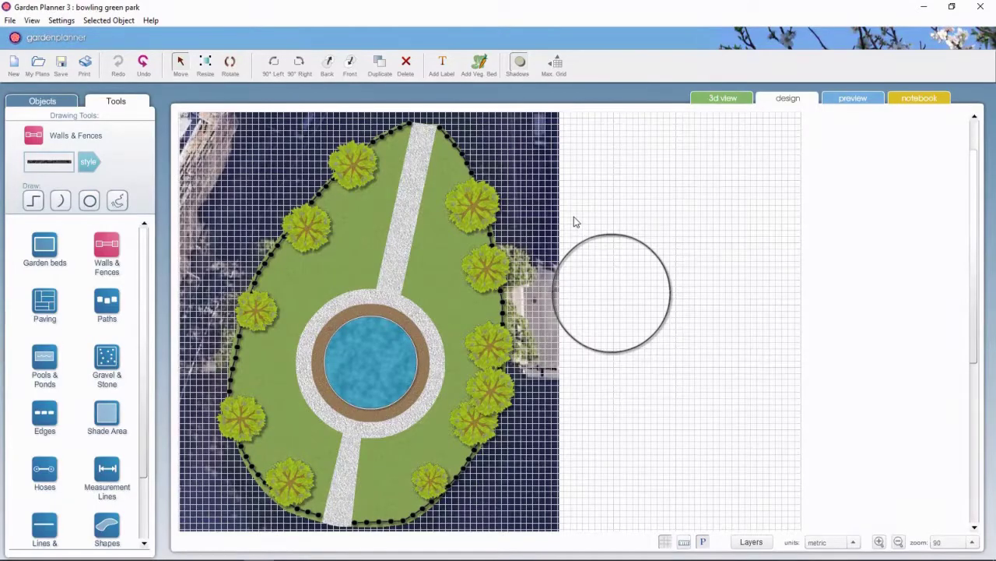
Nudge the circular wall with the arrow keys until it is centred on the pond
left_click_drag(574, 222, 712, 398)
key("Left")
key("Left")
key("Left")
key("Left")
key("Left")
key("Left")
key("Left")
key("Left")
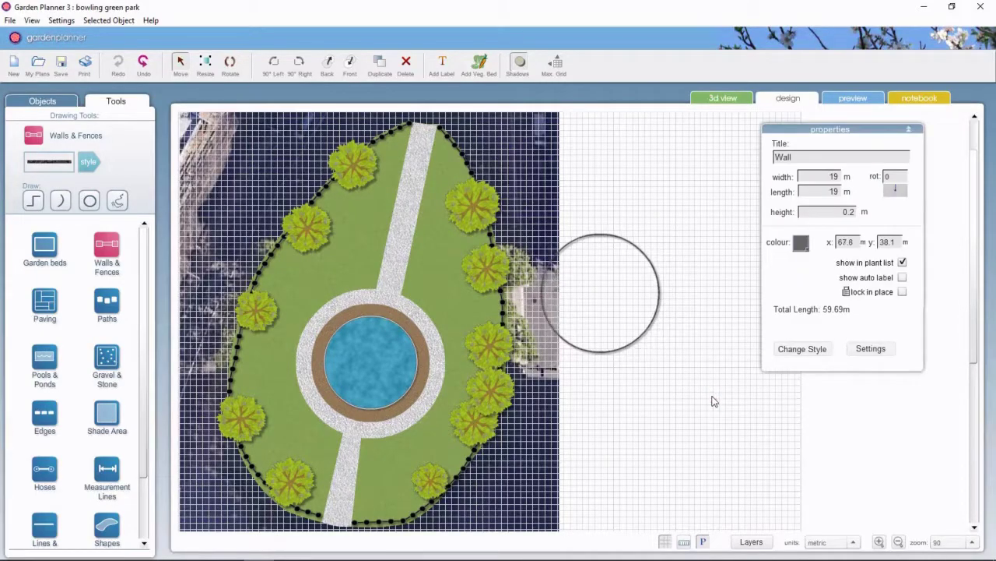
key("Down")
key("Down")
key("Down")
key("Left")
key("Left")
key("Left")
key("Left")
key("Left")
key("Left")
key("Left")
key("Down")
key("Down")
key("Down")
key("Right")
key("Right")
key("Right")
key("Right")
key("Down")
key("Down")
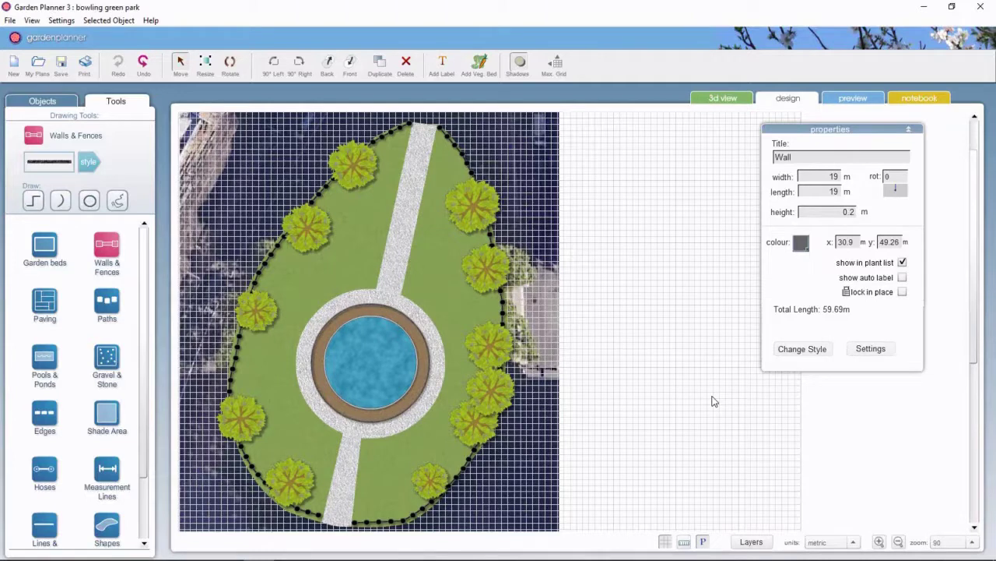
left_click(710, 375)
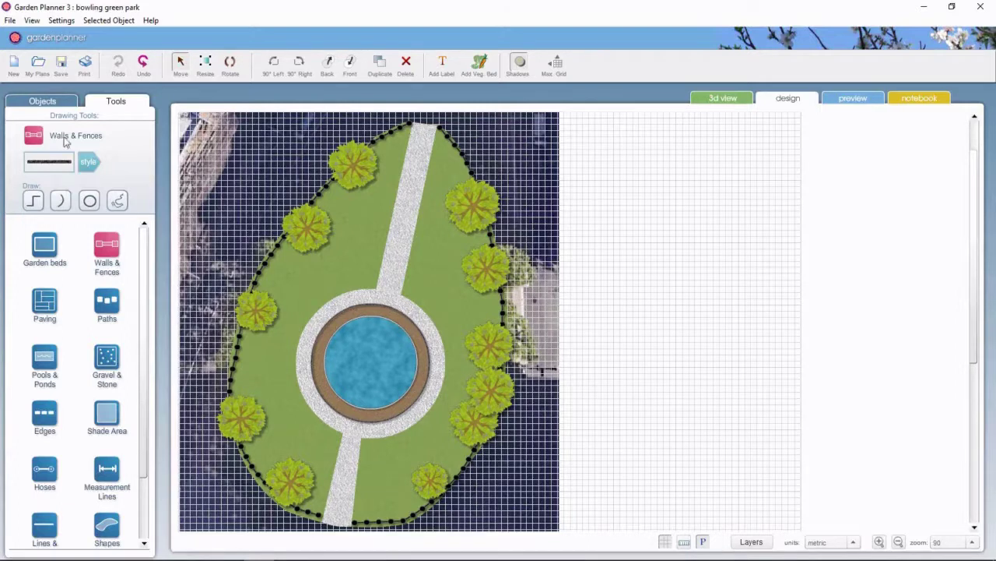
Show the Flowers category in the Objects library
left_click(48, 101)
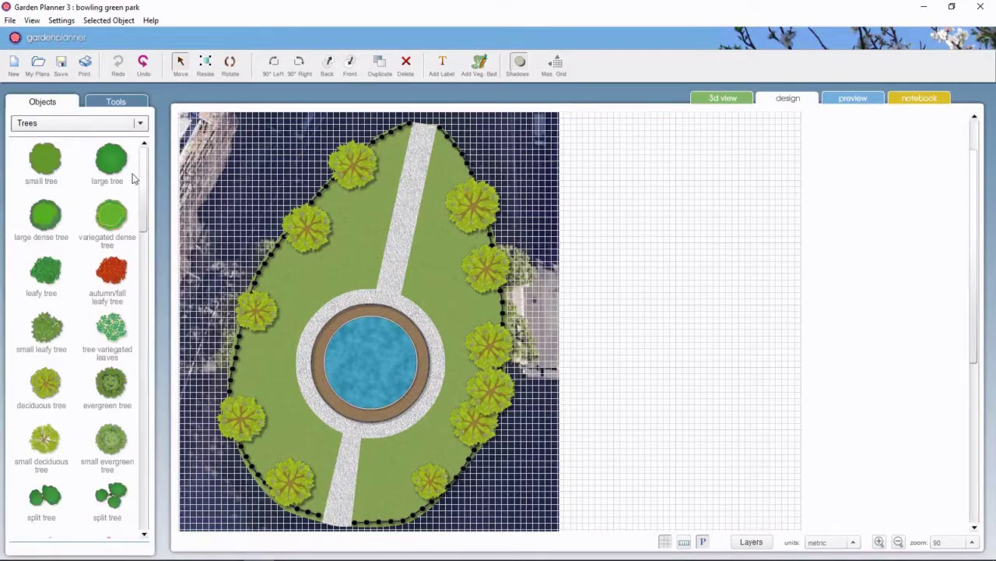
left_click(88, 123)
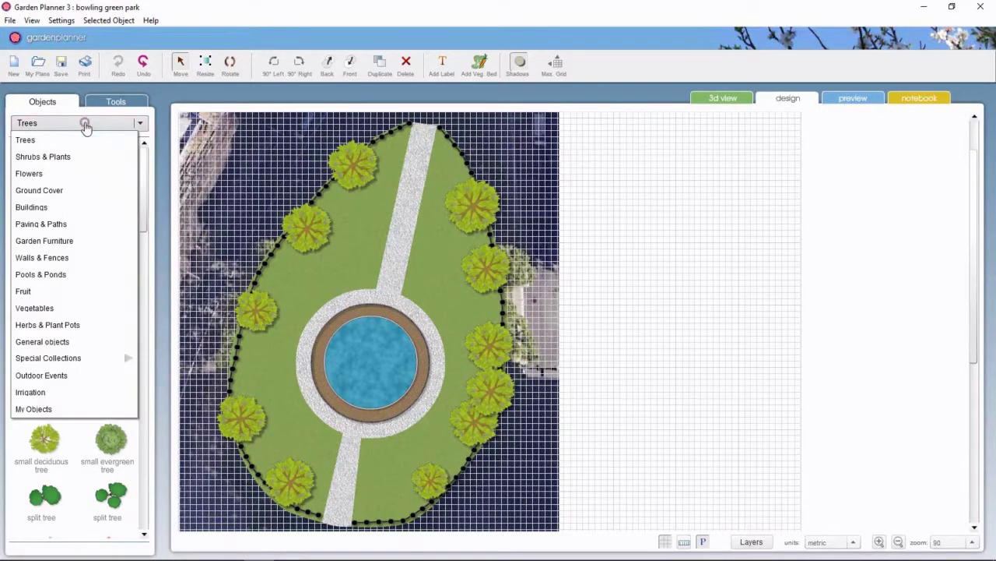
left_click(88, 177)
left_click_drag(141, 173, 147, 336)
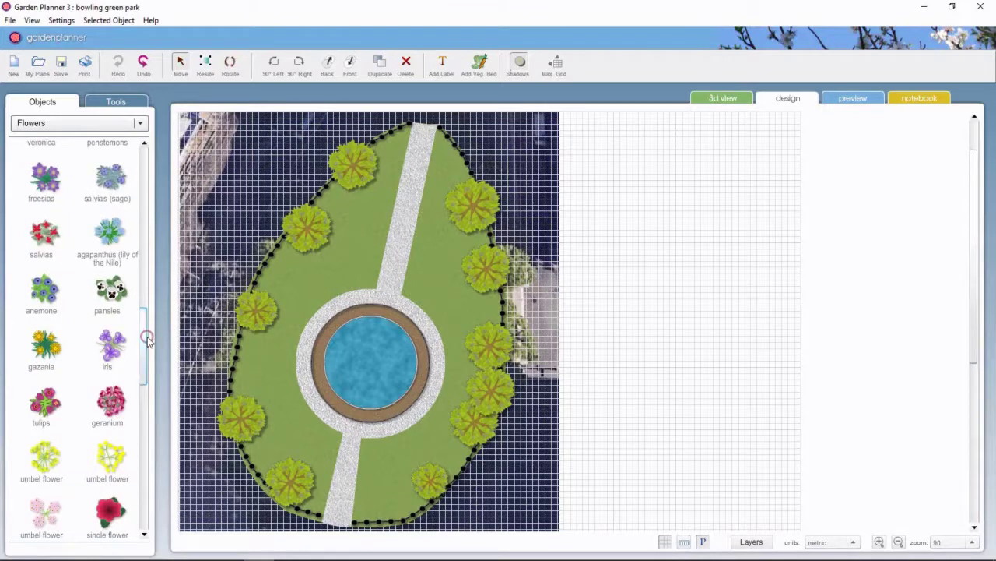
Zoom in on the pond and plant red geraniums along its brown rim
left_click(880, 543)
left_click(880, 543)
left_click(880, 543)
left_click(880, 542)
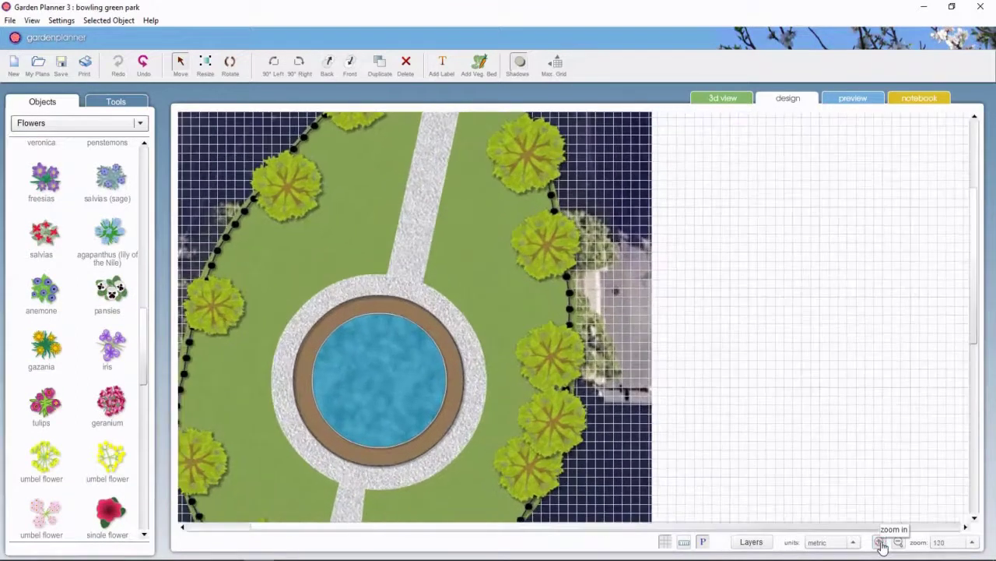
left_click(879, 543)
left_click(879, 543)
left_click(880, 542)
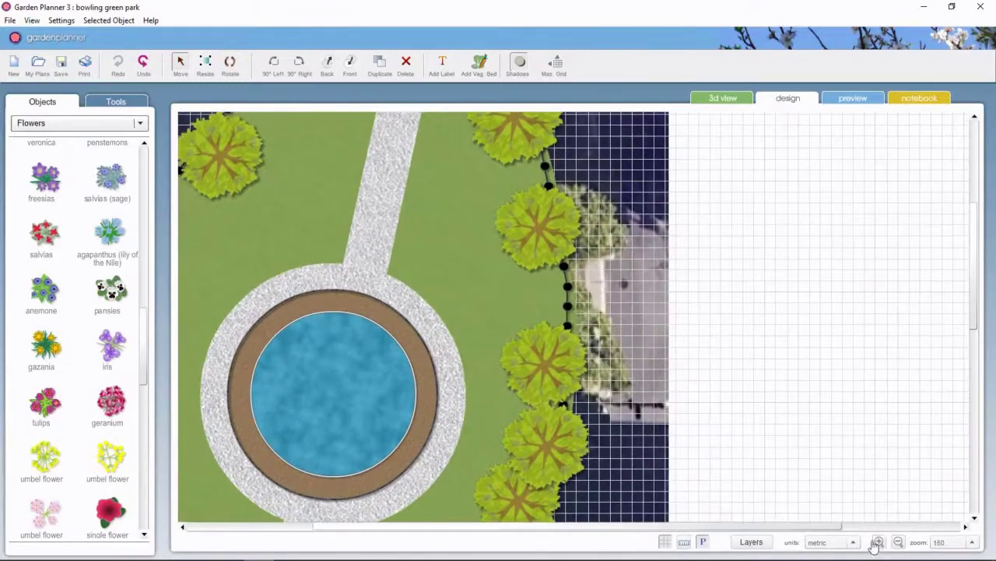
left_click_drag(823, 529, 773, 510)
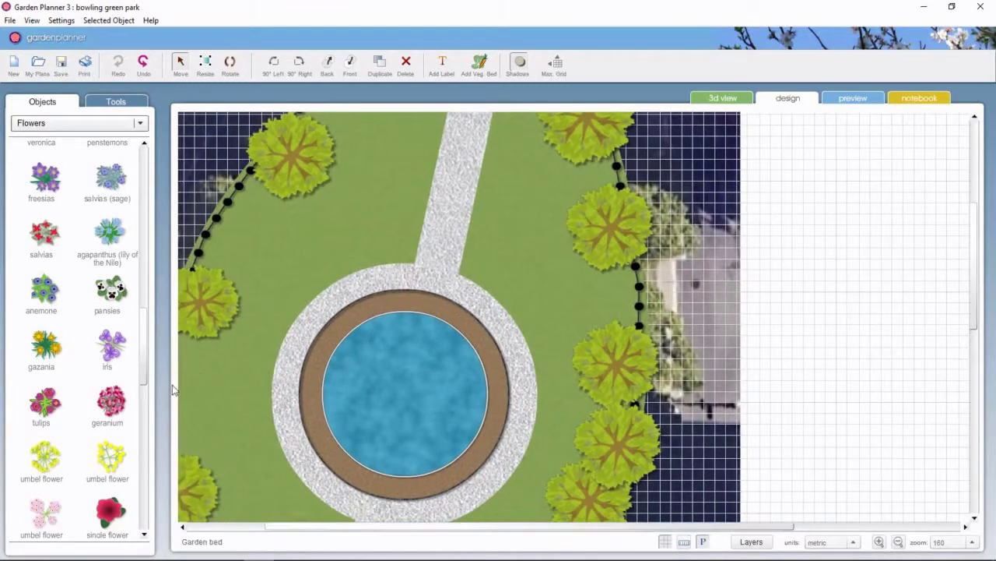
left_click(422, 307)
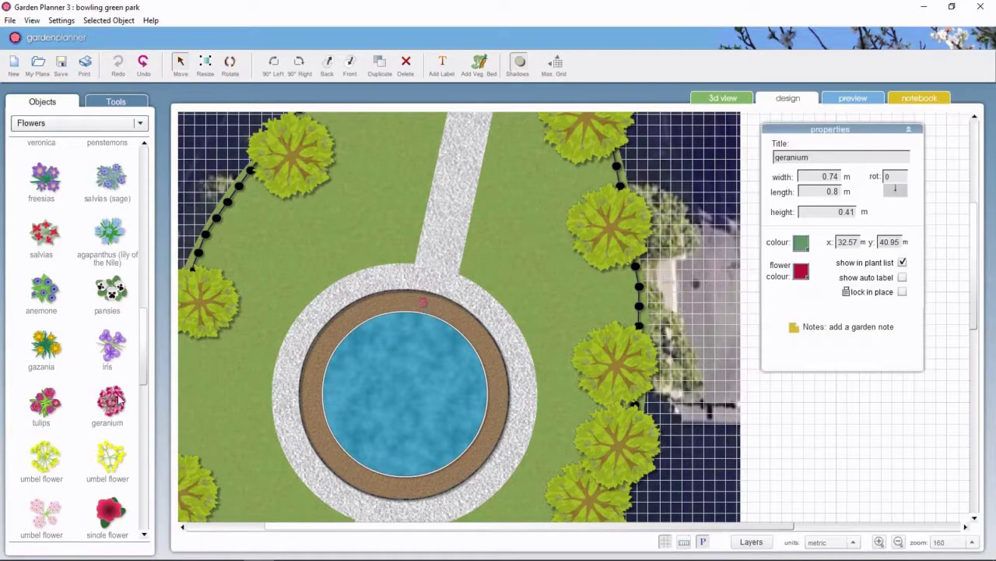
left_click(436, 308)
left_click(434, 304)
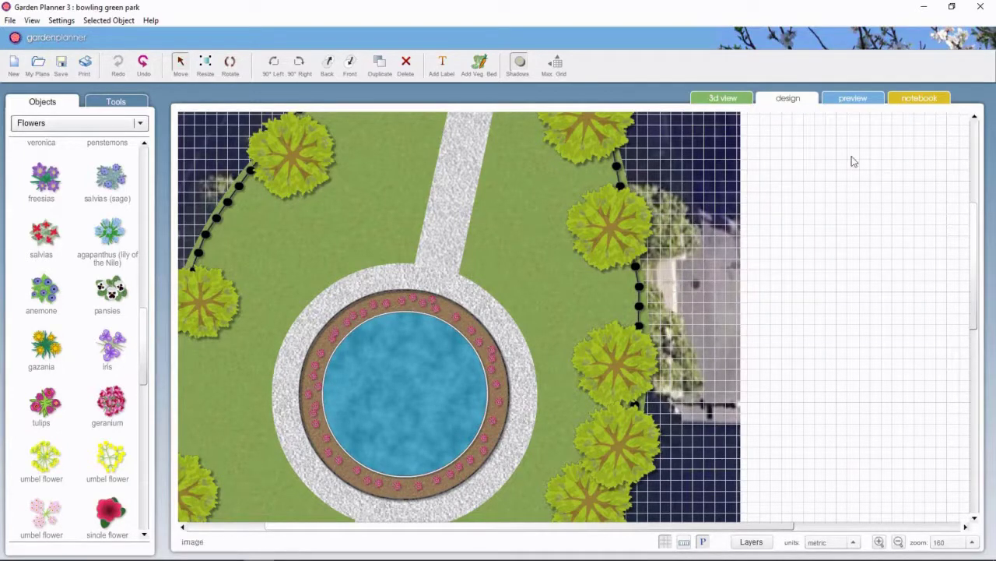
left_click(933, 100)
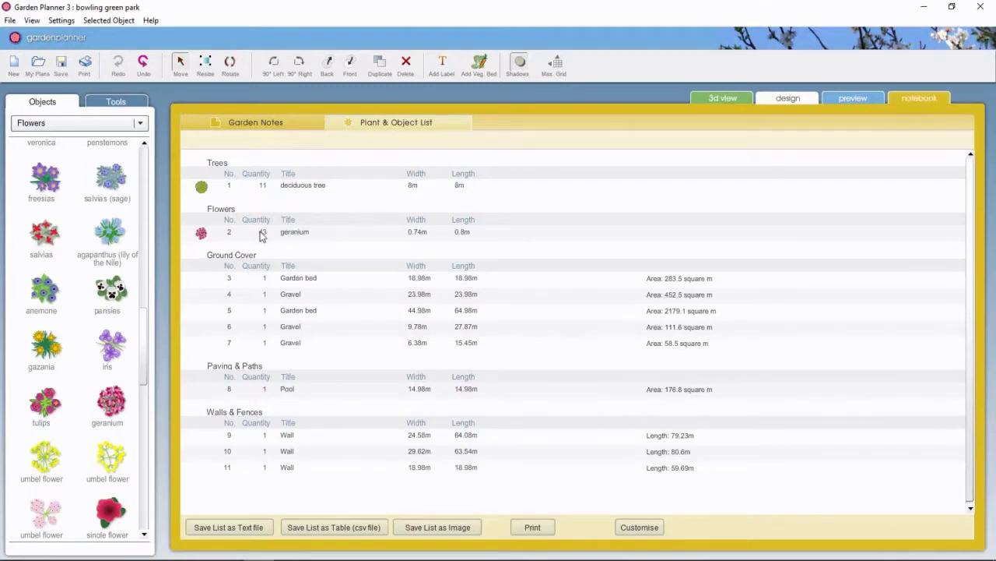
left_click(787, 99)
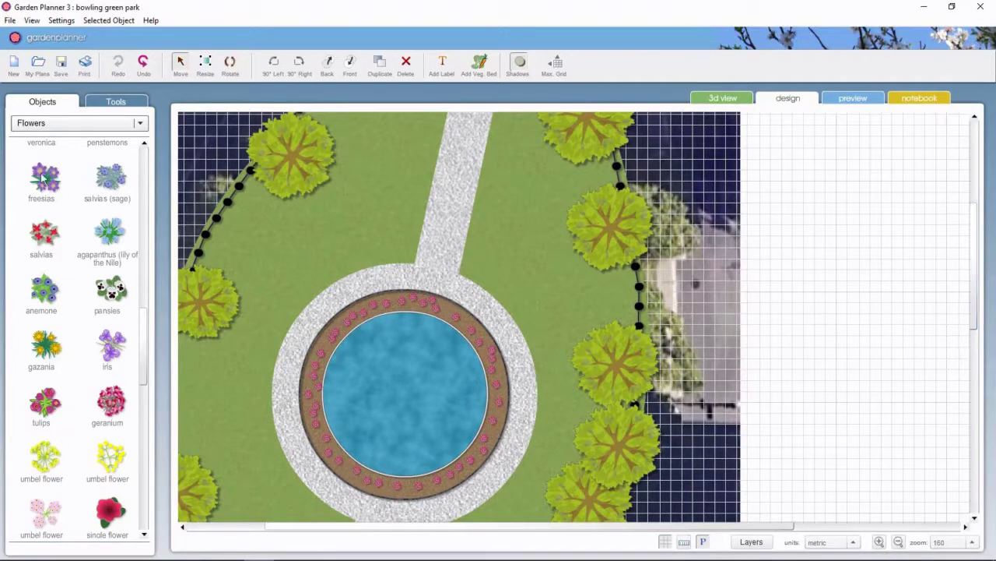
Place four small lights from General objects on the lawn beside the path and pond
left_click(46, 129)
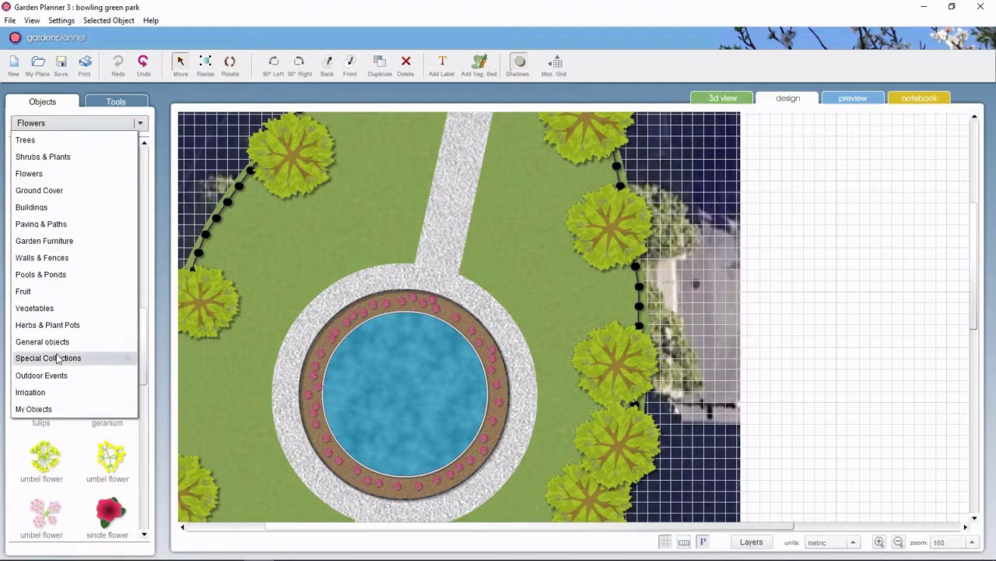
left_click(56, 341)
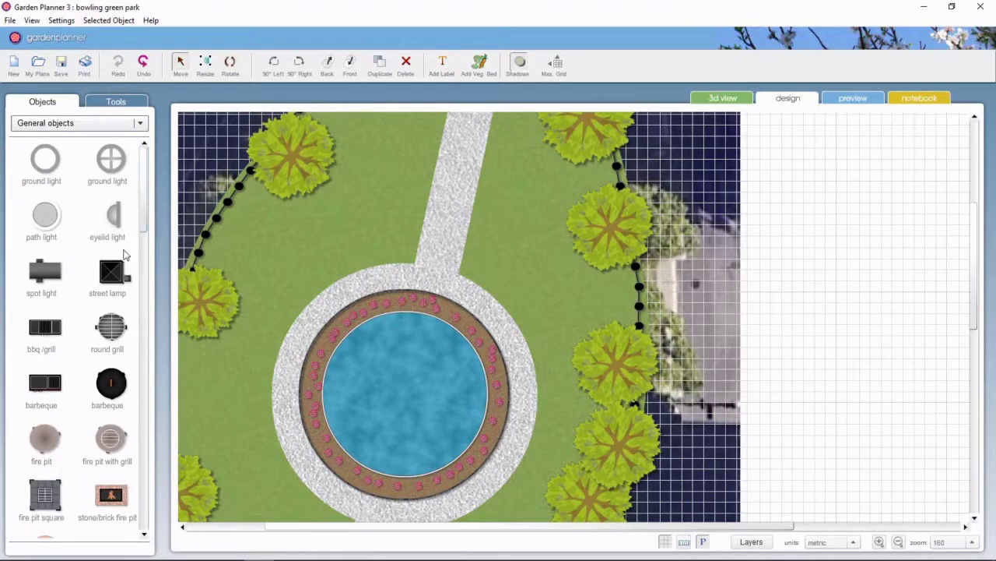
left_click(393, 245)
left_click_drag(970, 273, 972, 213)
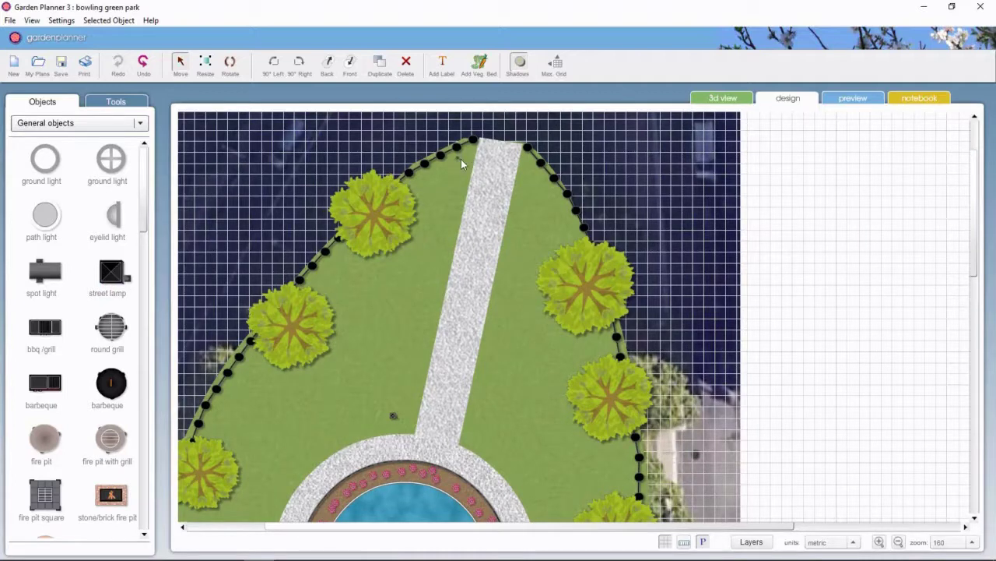
left_click_drag(969, 213, 982, 338)
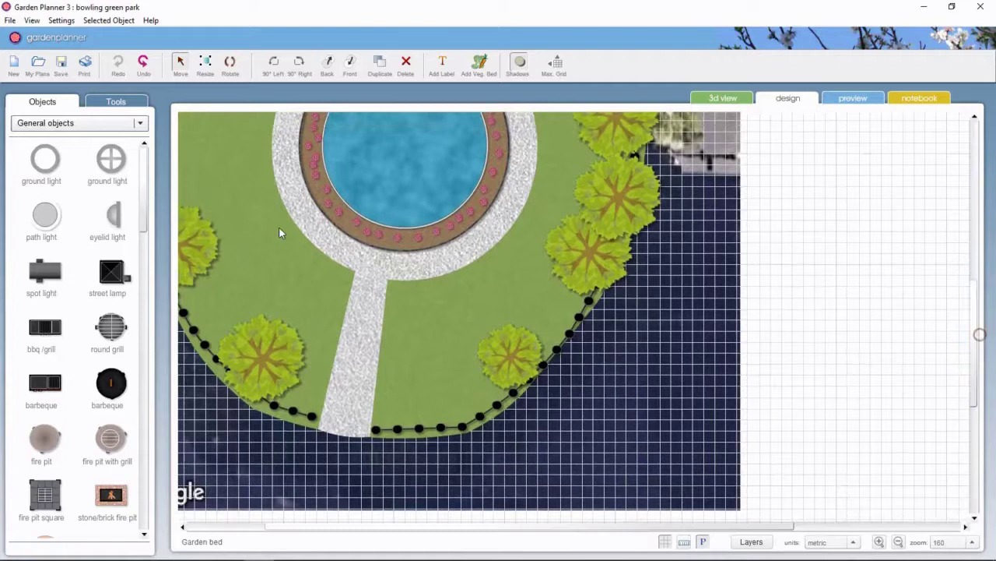
left_click(388, 410)
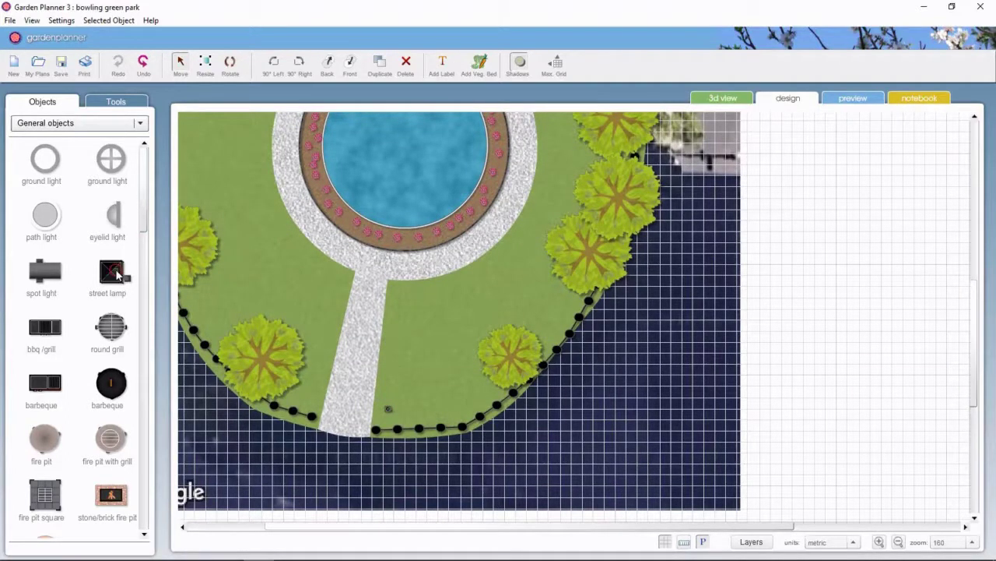
left_click(552, 290)
left_click_drag(973, 342, 984, 281)
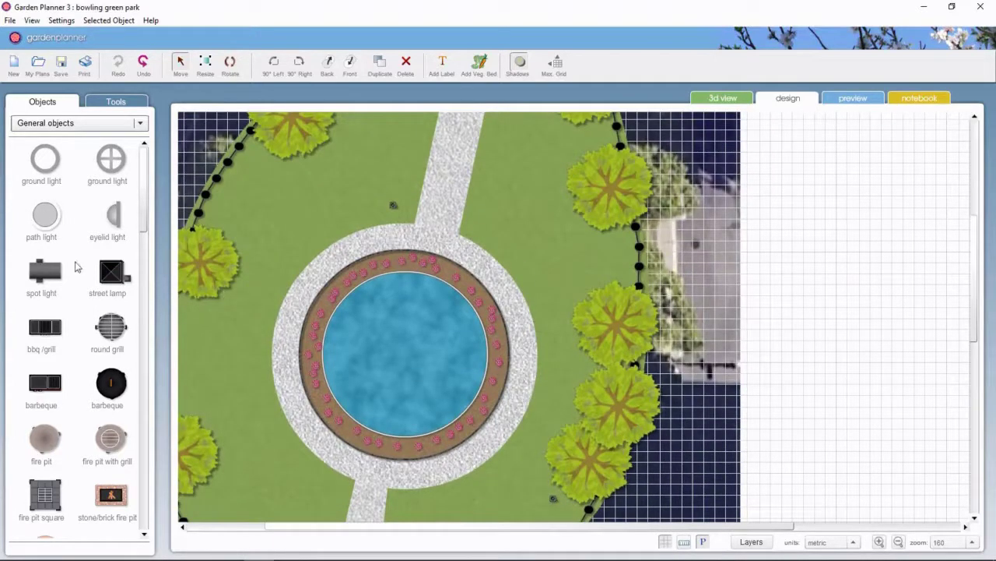
left_click(190, 315)
mouse_move(979, 288)
left_mouse_down()
mouse_move(979, 218)
mouse_move(980, 277)
left_mouse_up()
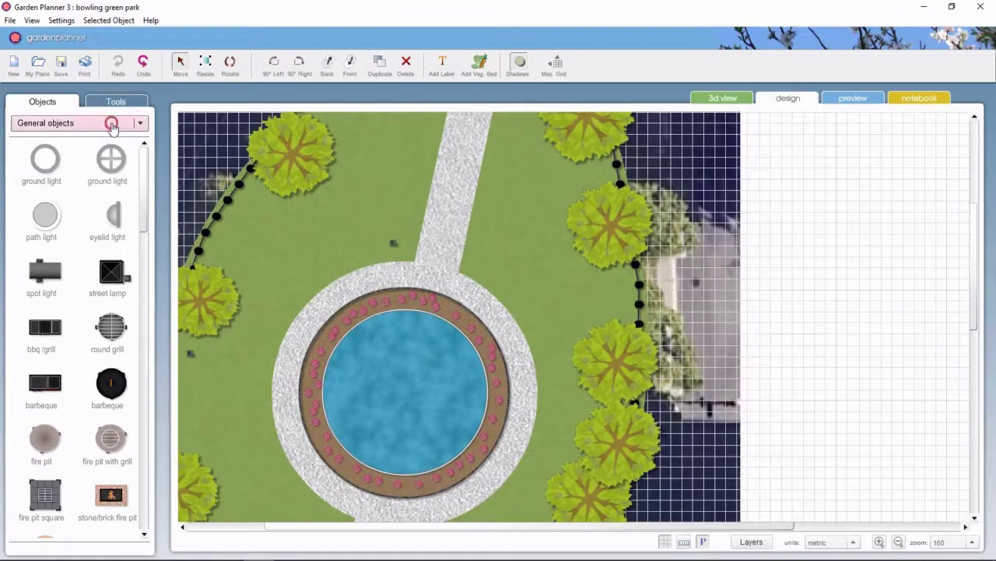
left_click(116, 124)
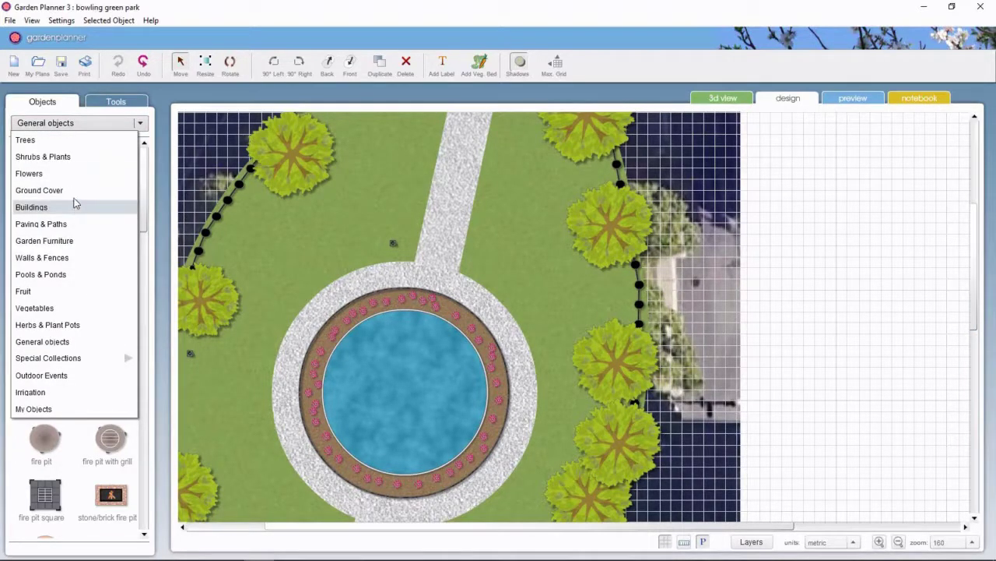
Place a 'fountain (sprouting)' from Pools & Ponds at the pond's centre
left_click(78, 274)
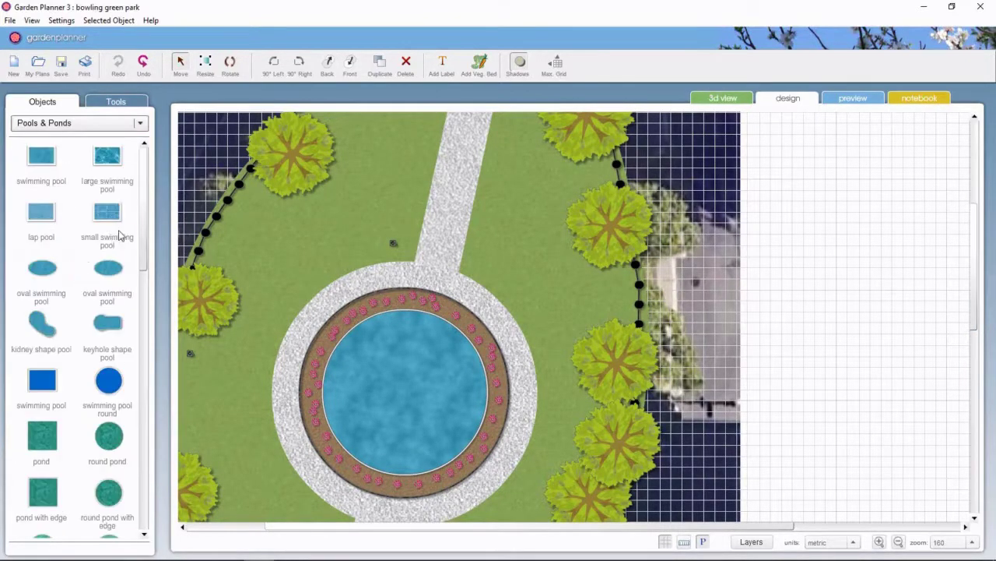
left_click_drag(142, 225, 146, 408)
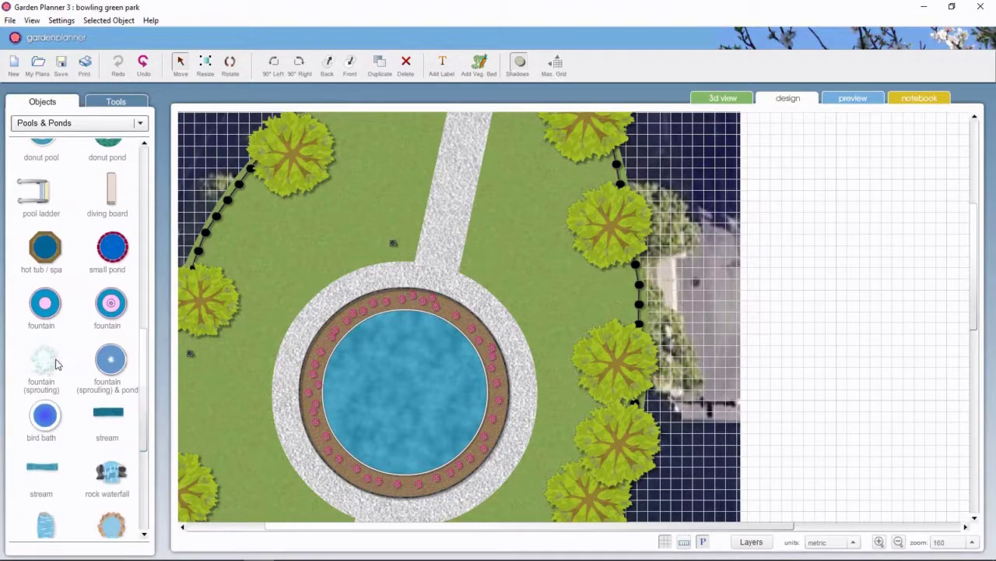
left_click(411, 389)
mouse_move(974, 257)
left_mouse_down()
mouse_move(976, 225)
mouse_move(974, 263)
left_mouse_up()
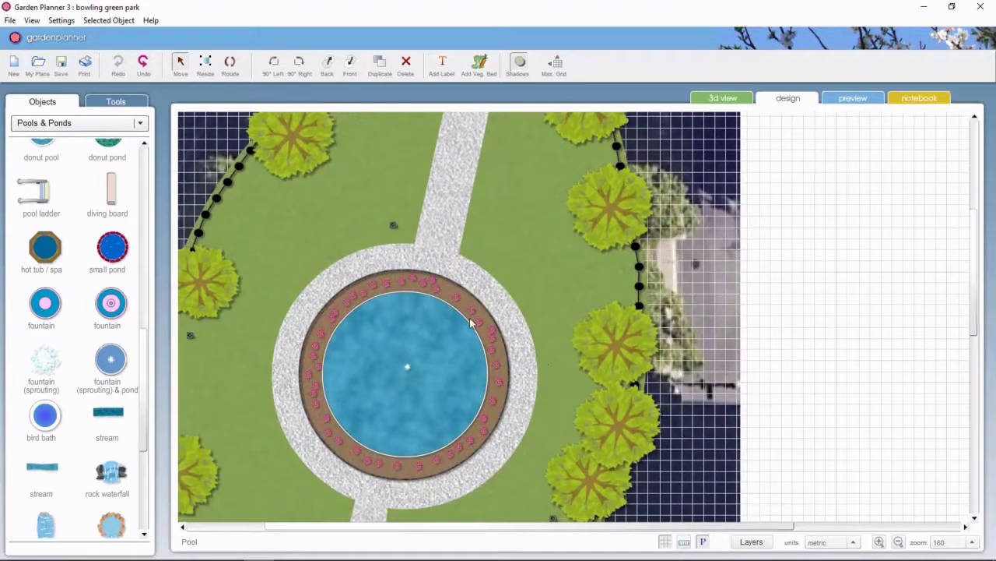
left_click_drag(975, 320, 989, 268)
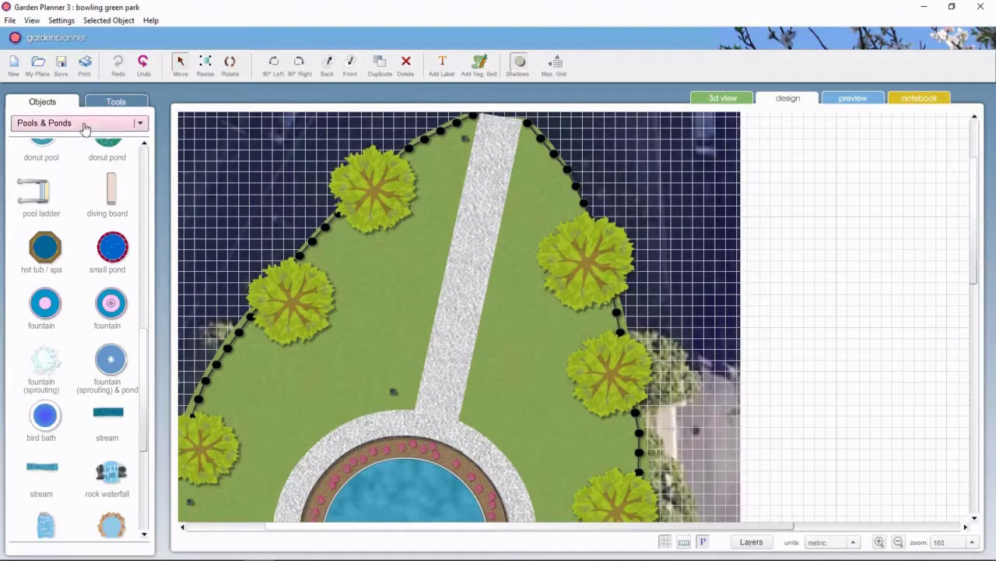
left_click(84, 124)
Drag a double bench seat from Garden Furniture onto the top of the path
left_click(95, 241)
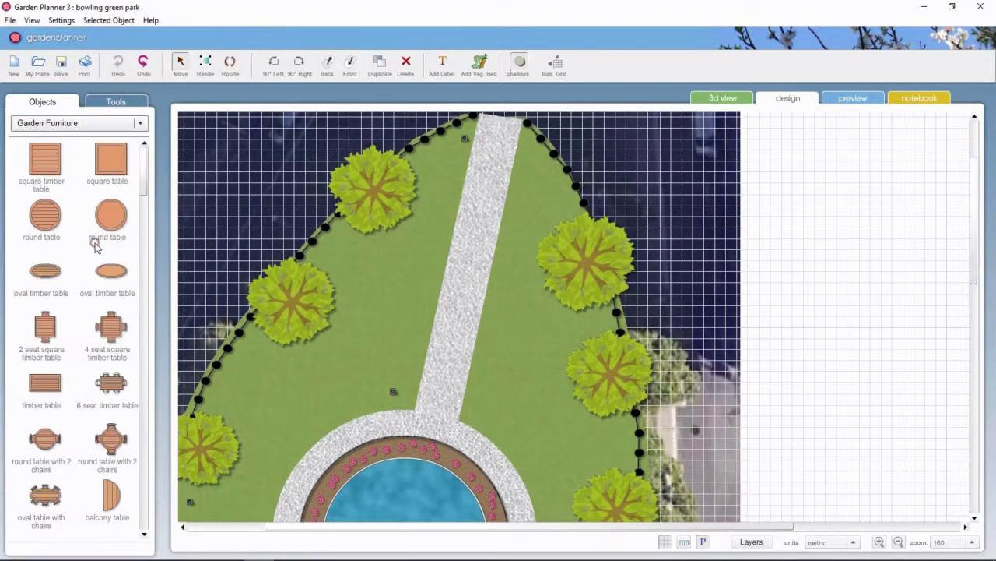
left_click_drag(145, 184, 141, 249)
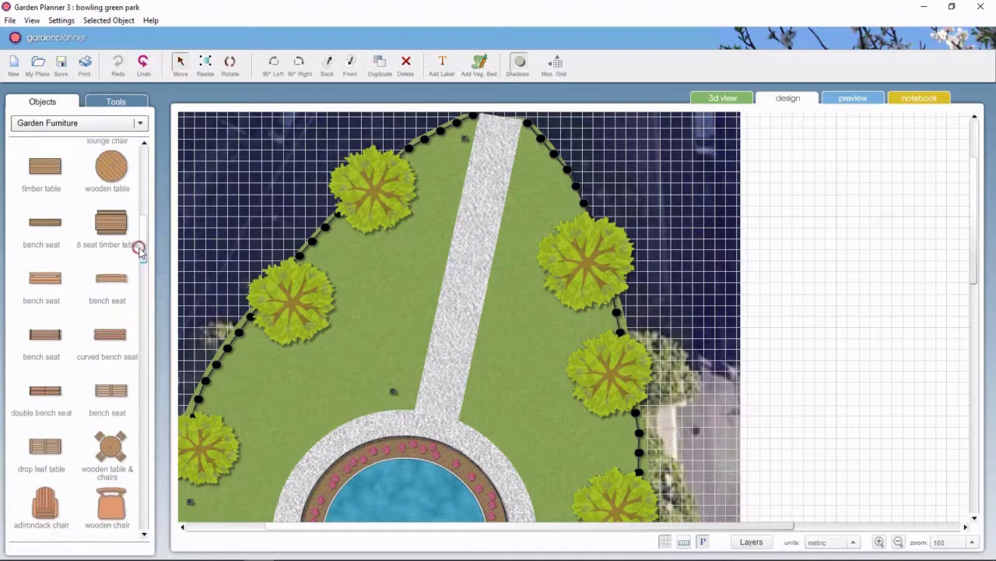
left_click_drag(45, 395, 474, 191)
Rotate the bench seat to 283° so it runs along the path
left_click(878, 542)
left_click(879, 542)
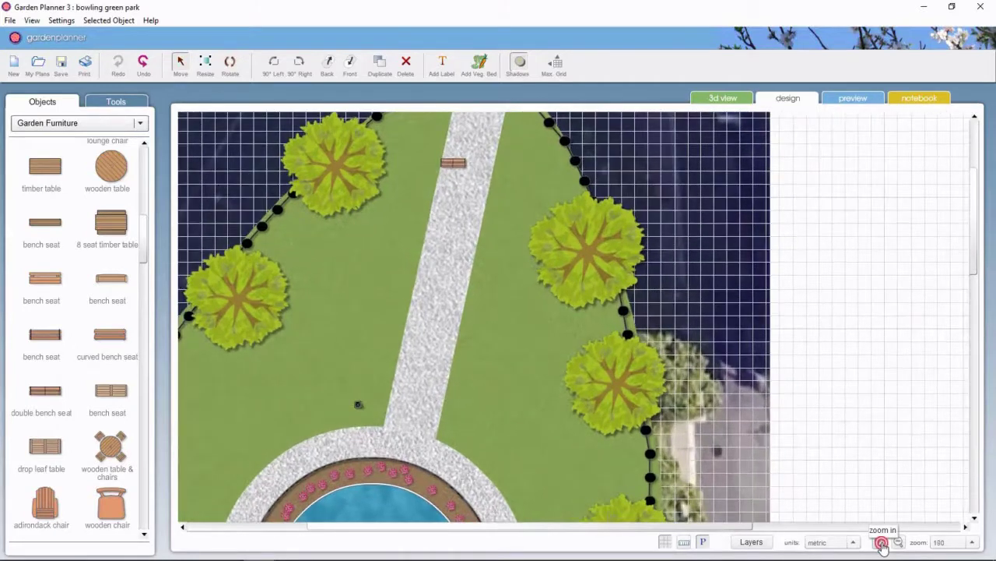
left_click(879, 543)
left_click(879, 543)
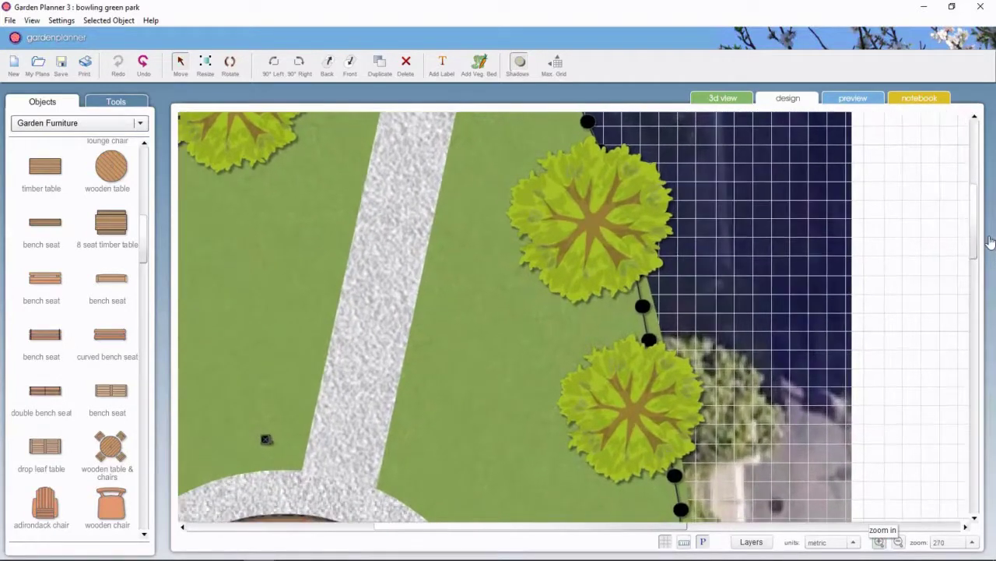
left_click_drag(979, 237, 910, 189)
double_click(396, 259)
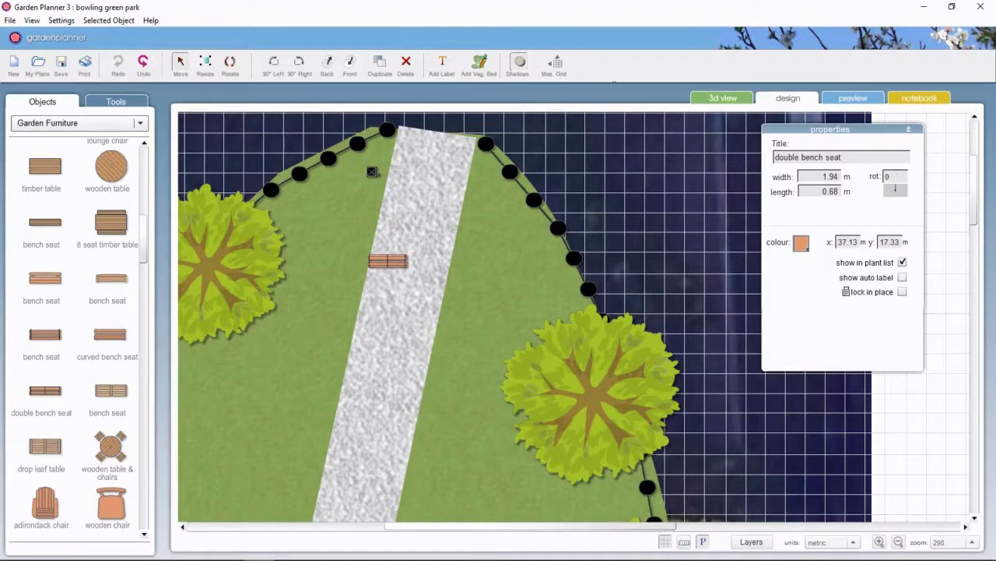
left_click(225, 62)
left_click_drag(407, 259, 387, 240)
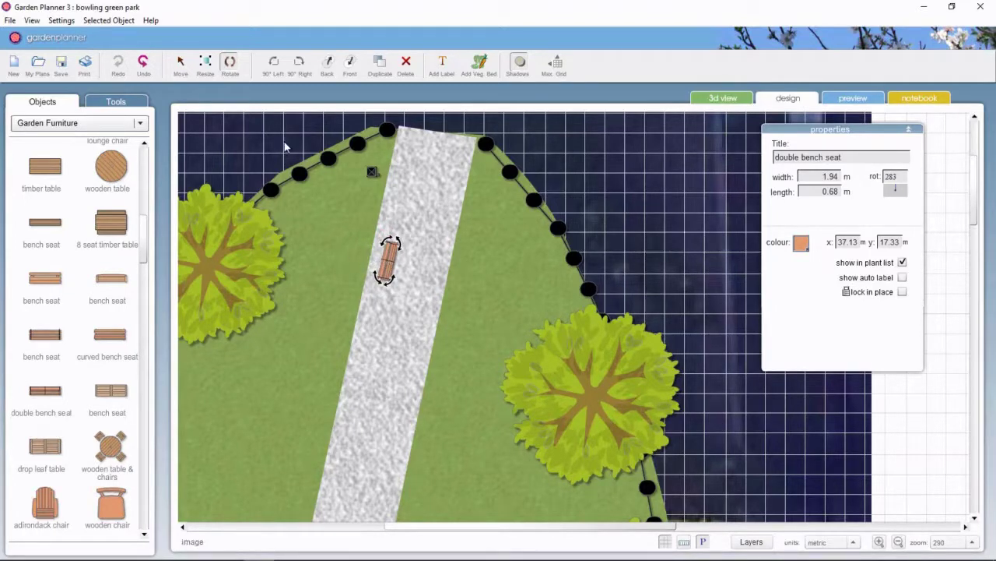
Duplicate the bench seat twice with Ctrl+D and place the copies along the path edges
left_click(180, 63)
key("Up")
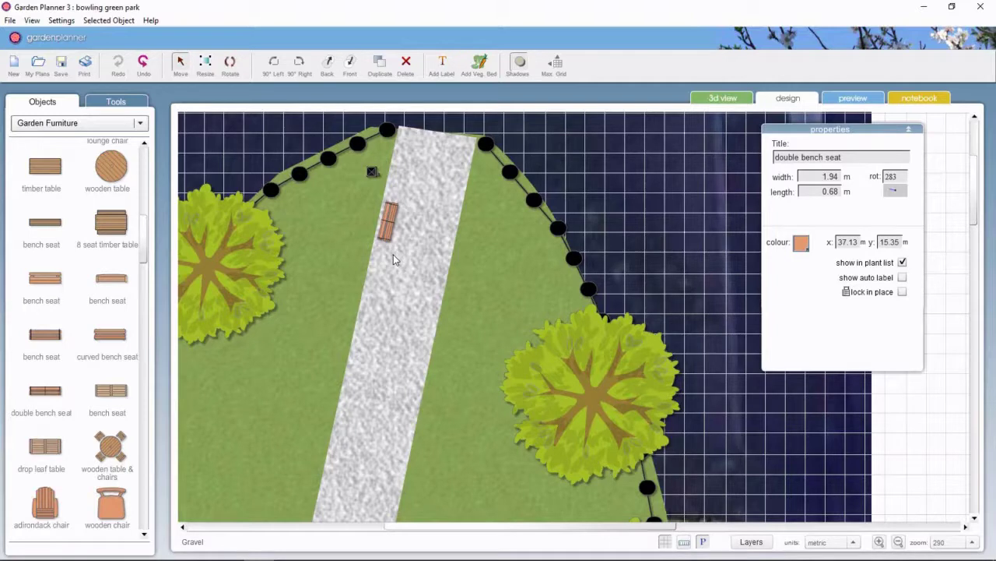
key("ctrl+d")
left_click_drag(469, 291, 376, 299)
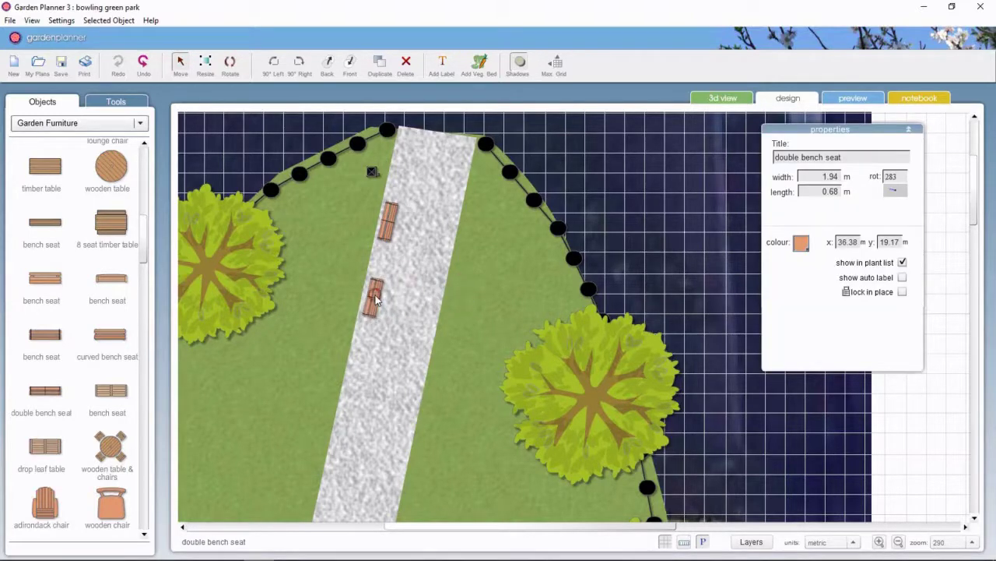
key("ctrl+d")
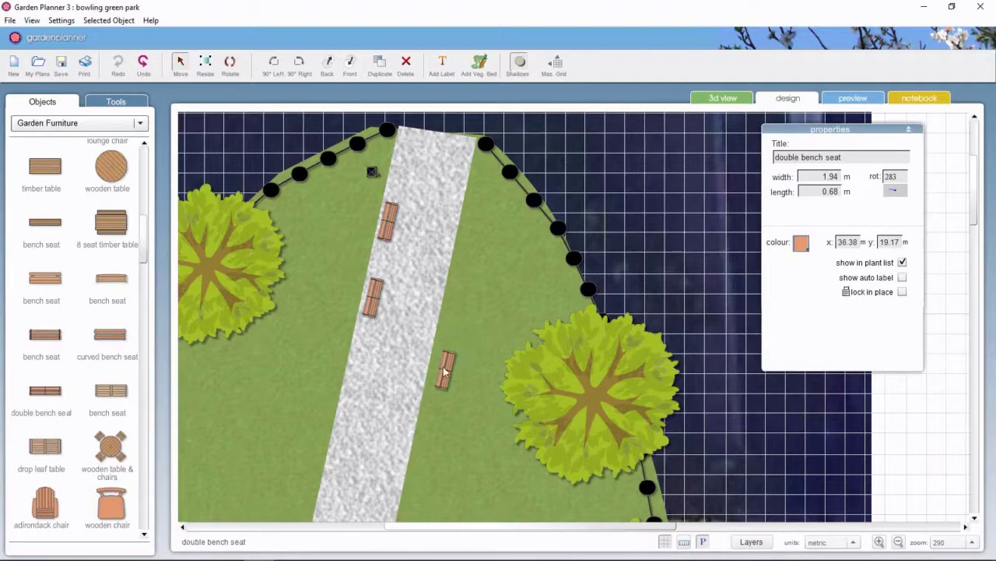
left_click_drag(443, 369, 358, 376)
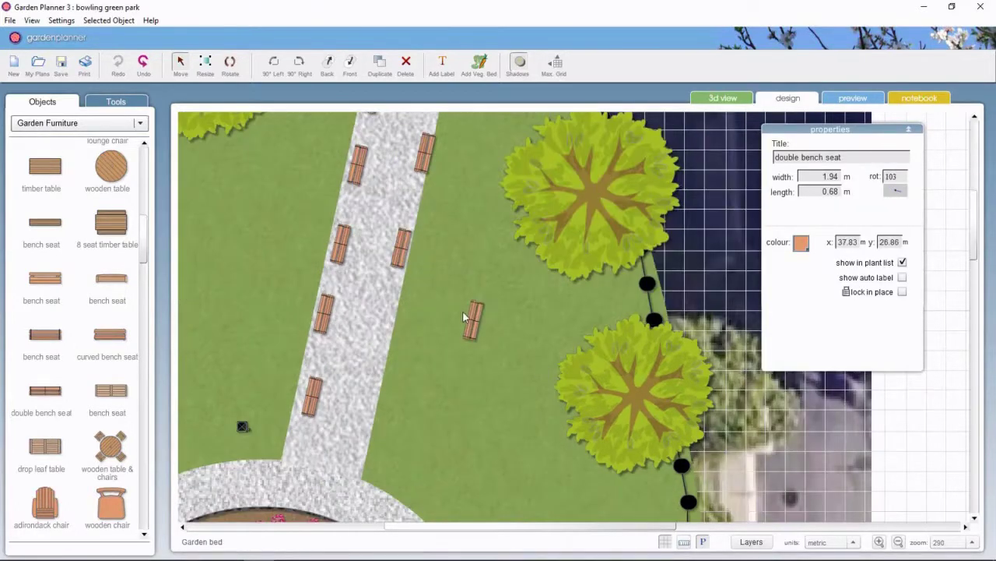
left_click_drag(477, 325, 381, 352)
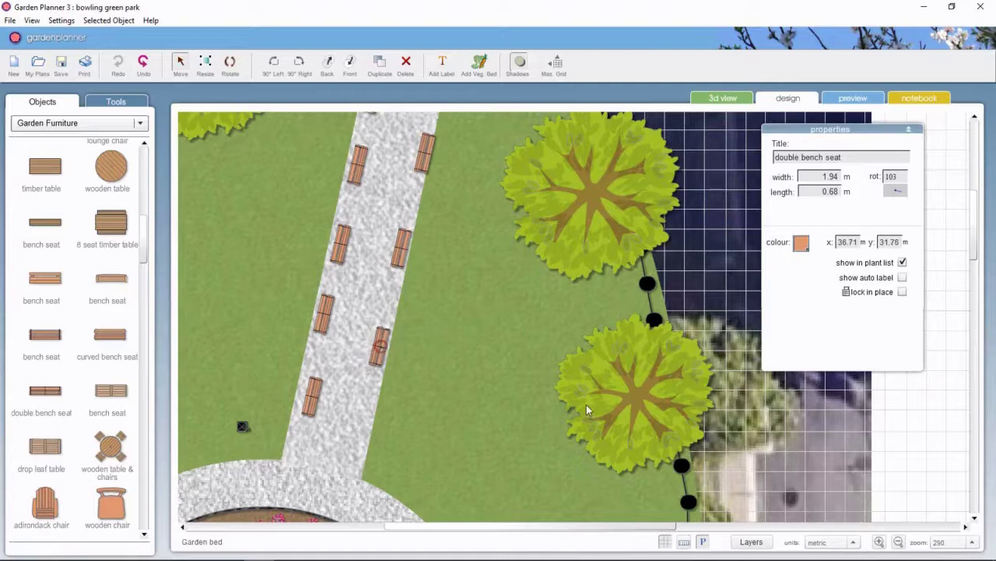
left_click(897, 543)
left_click(897, 543)
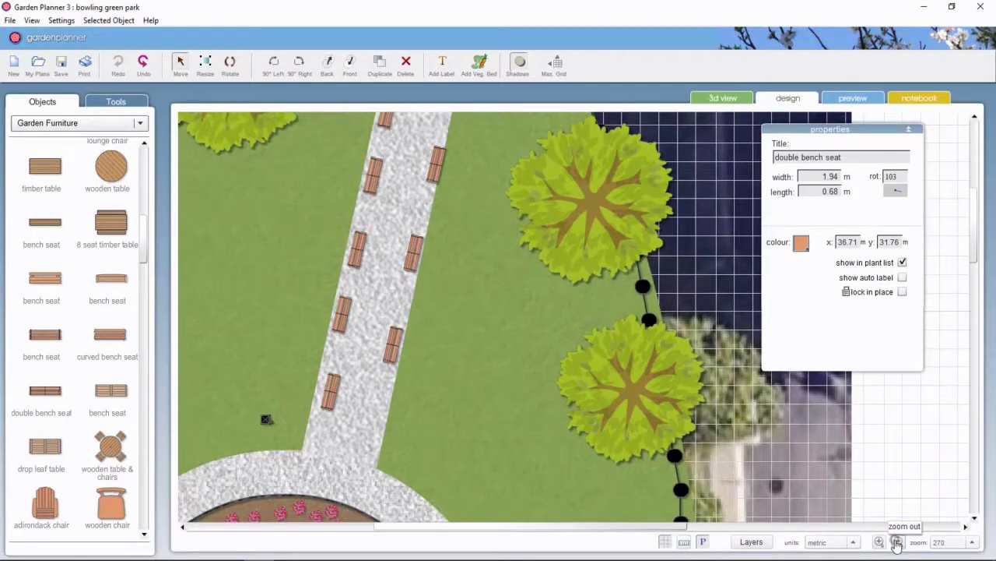
left_click(897, 542)
left_click_drag(974, 224, 975, 304)
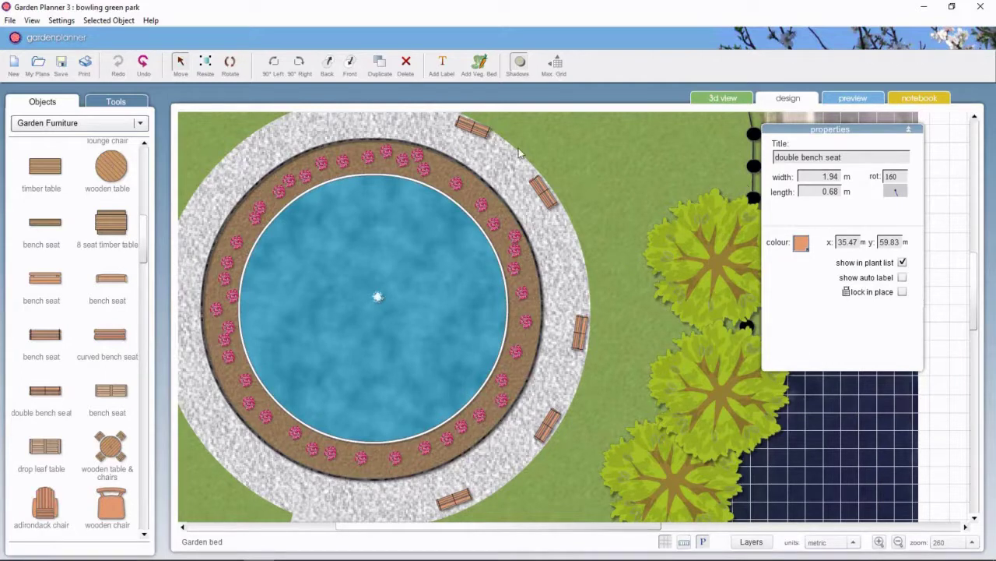
Select the five ring benches with the gravel circle and adjust their rotation to follow the ring
left_click(478, 131)
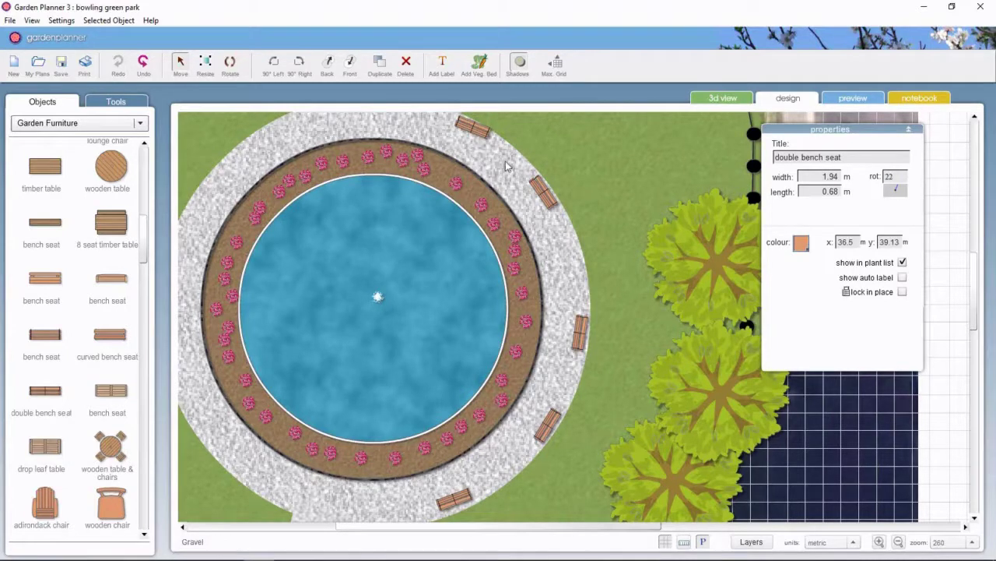
left_click(537, 189, "shift")
left_click(580, 334, "shift")
left_click(555, 419, "shift")
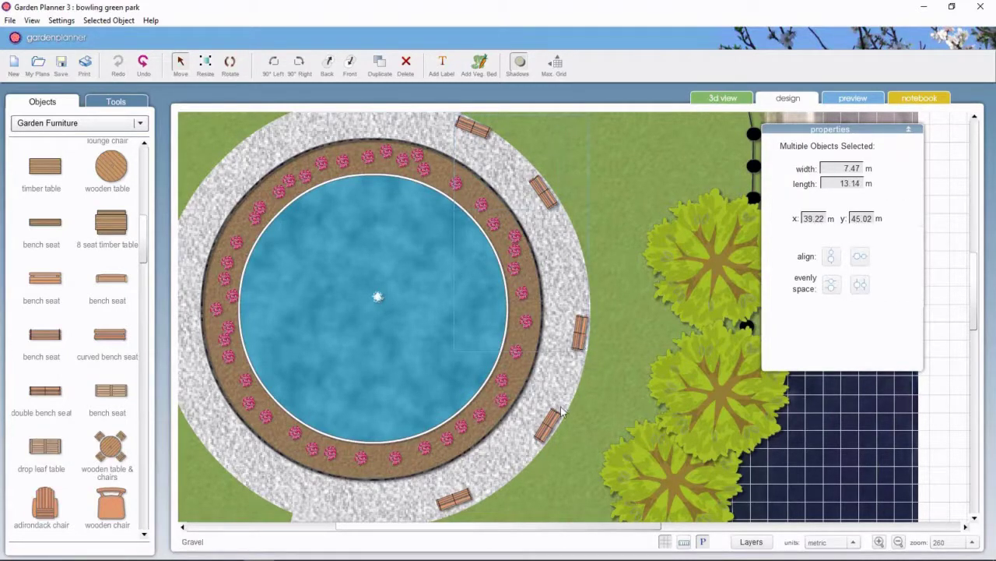
left_click(462, 500, "shift")
left_click(465, 490, "shift")
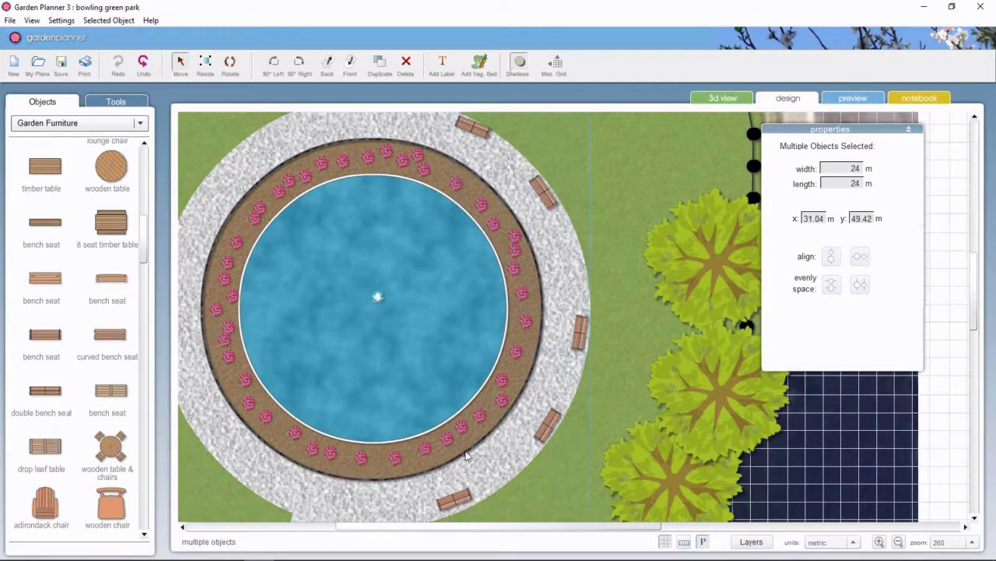
left_click_drag(973, 330, 974, 336)
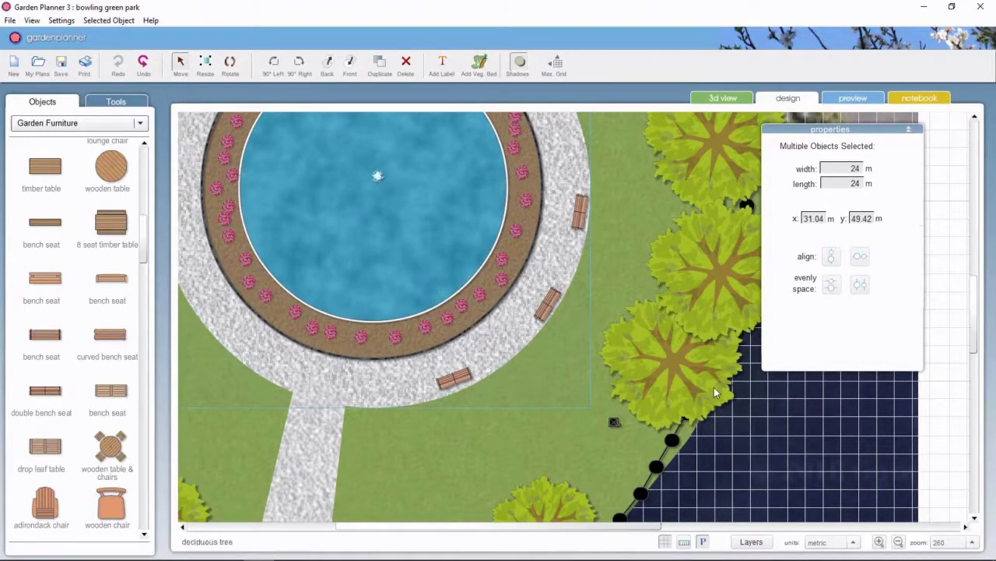
left_click(960, 340)
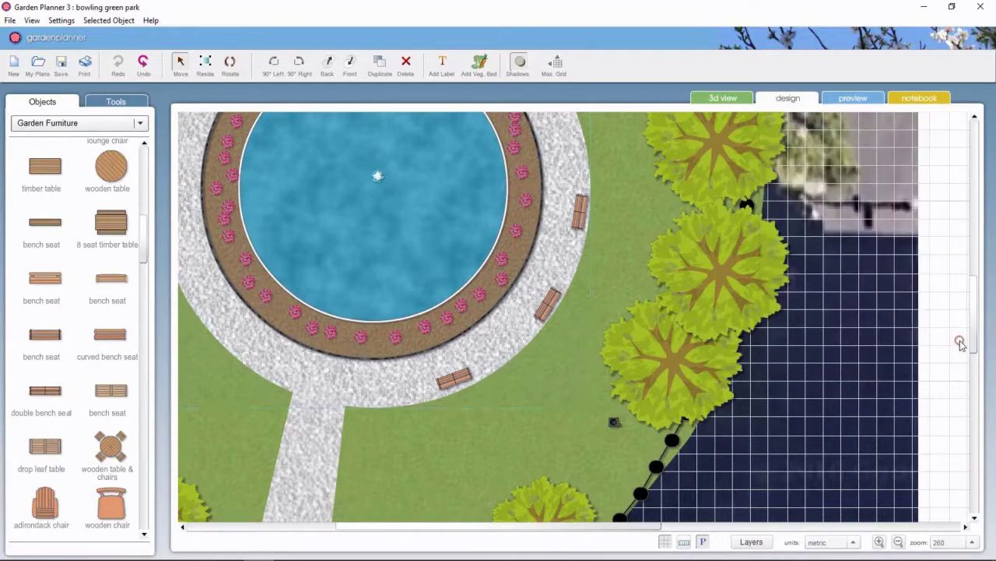
Rotate three more benches beside the pond so they follow the ring's curve
left_click(463, 379)
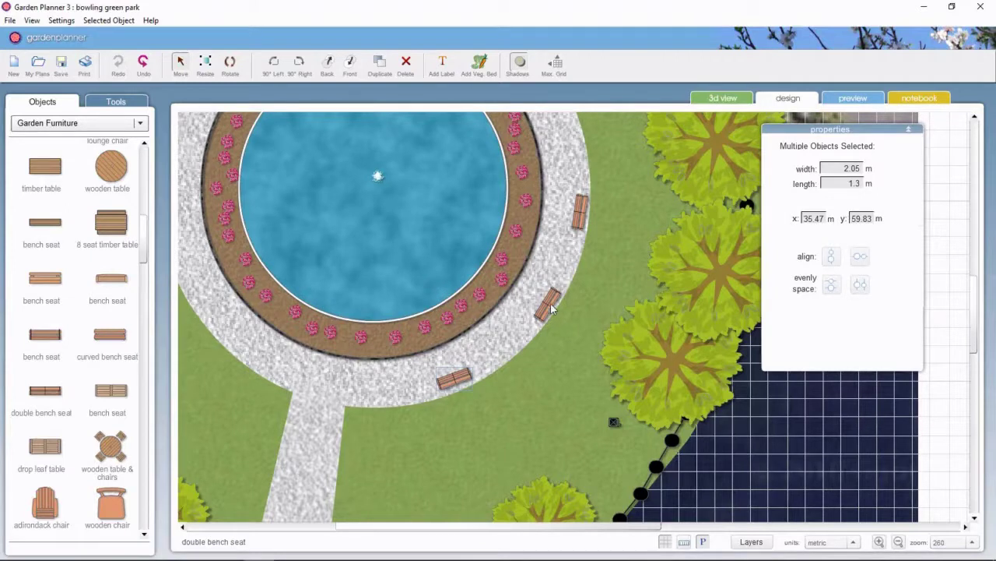
left_click(550, 307, "shift")
left_click(577, 227, "shift")
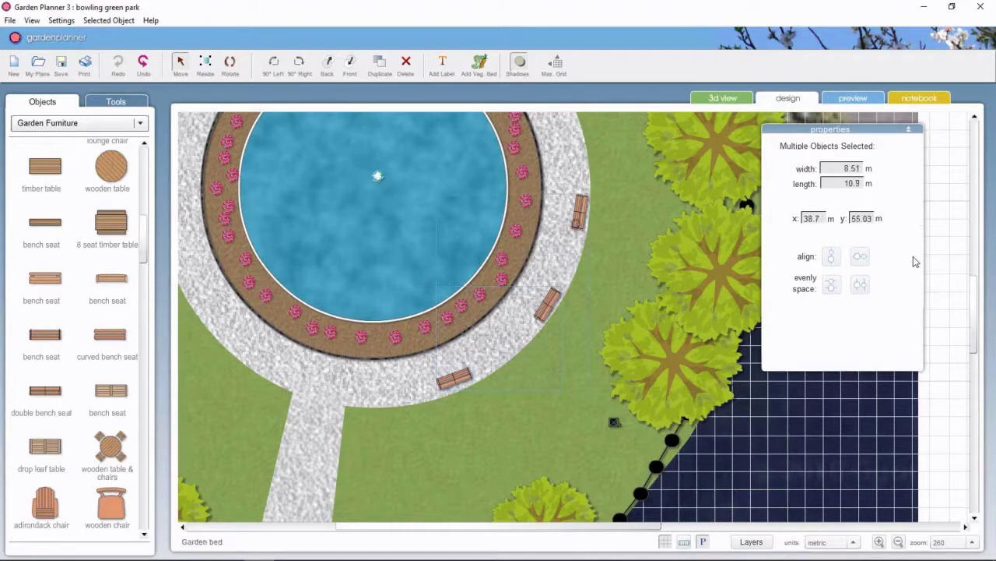
left_click_drag(979, 299, 974, 271)
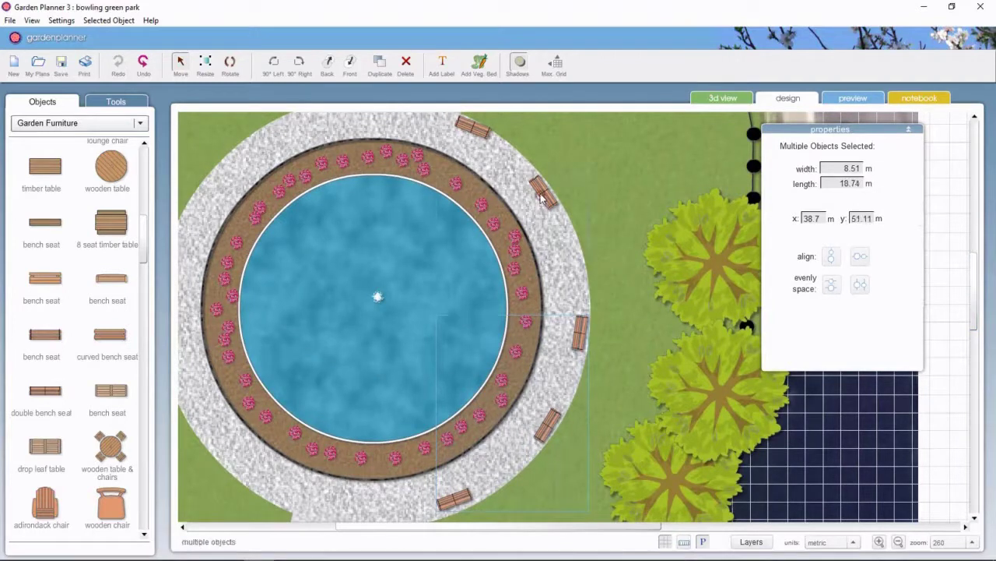
Duplicate the ring benches and turn the copies two quarter turns (180°)
left_click(475, 131, "shift")
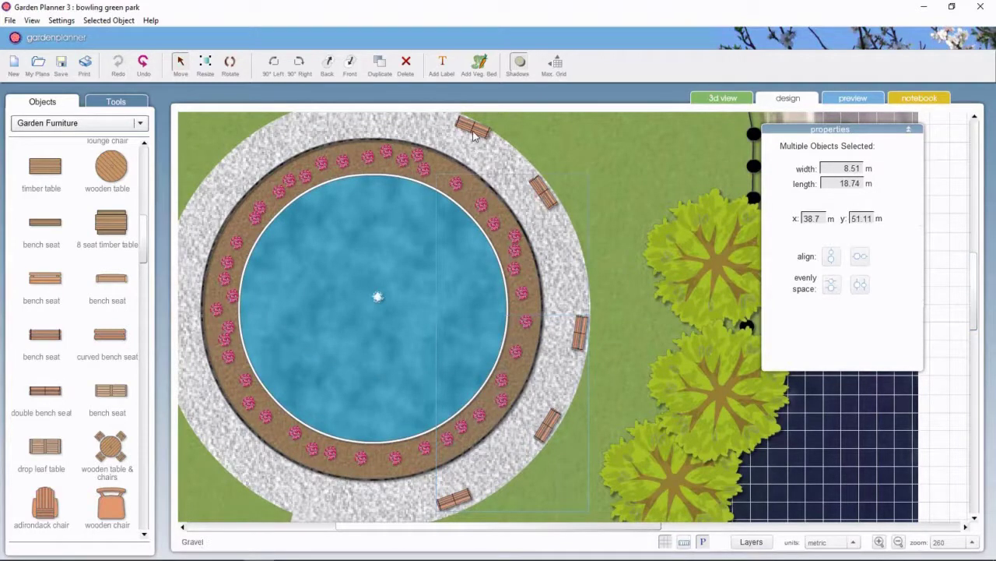
left_click(380, 64)
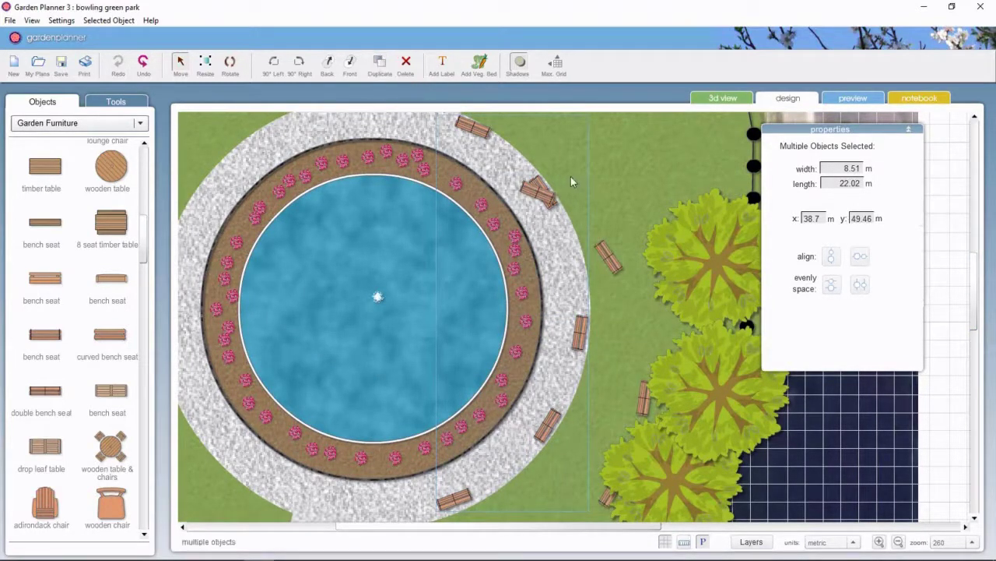
left_click(619, 189)
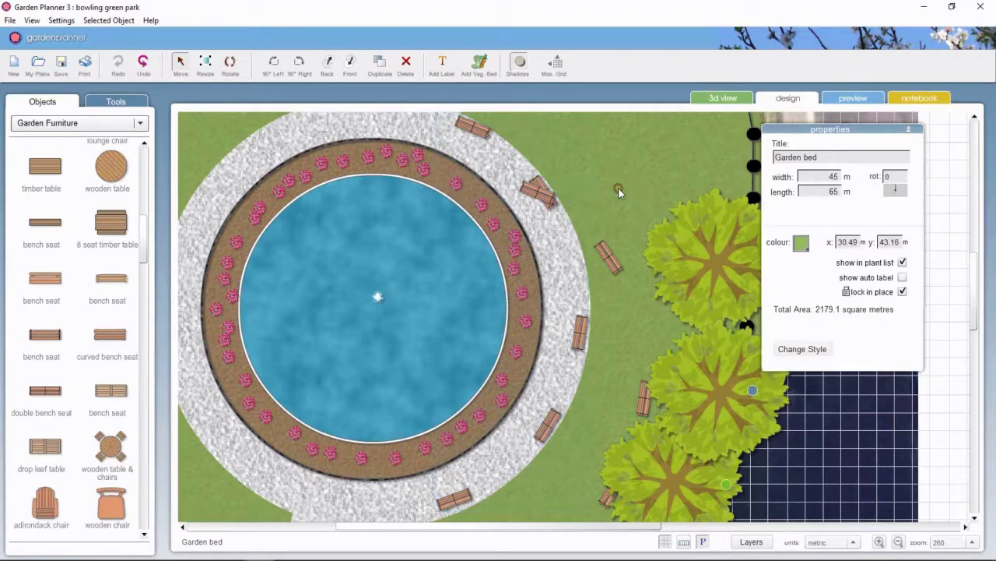
left_click(548, 199)
left_click(611, 257, "shift")
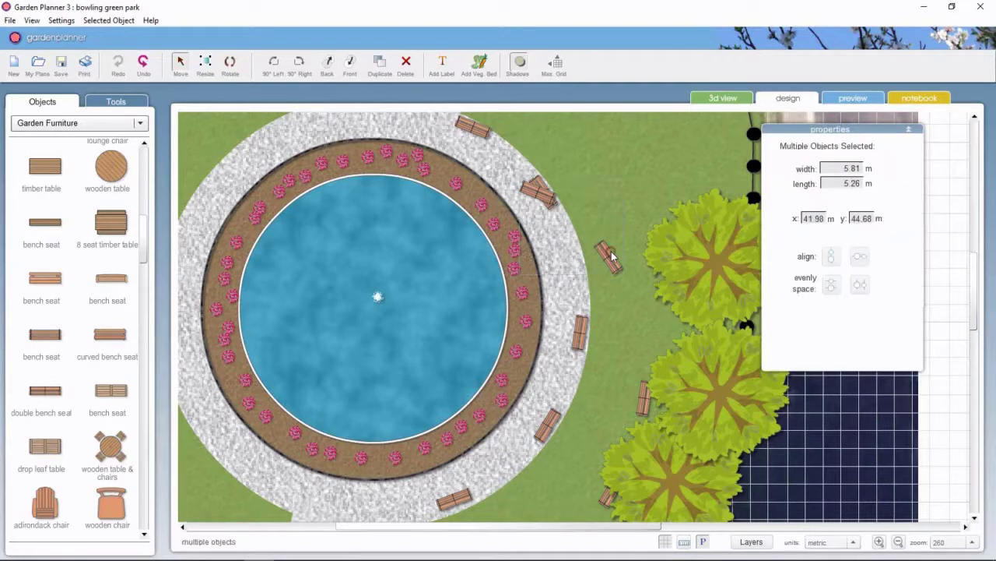
left_click(644, 388, "shift")
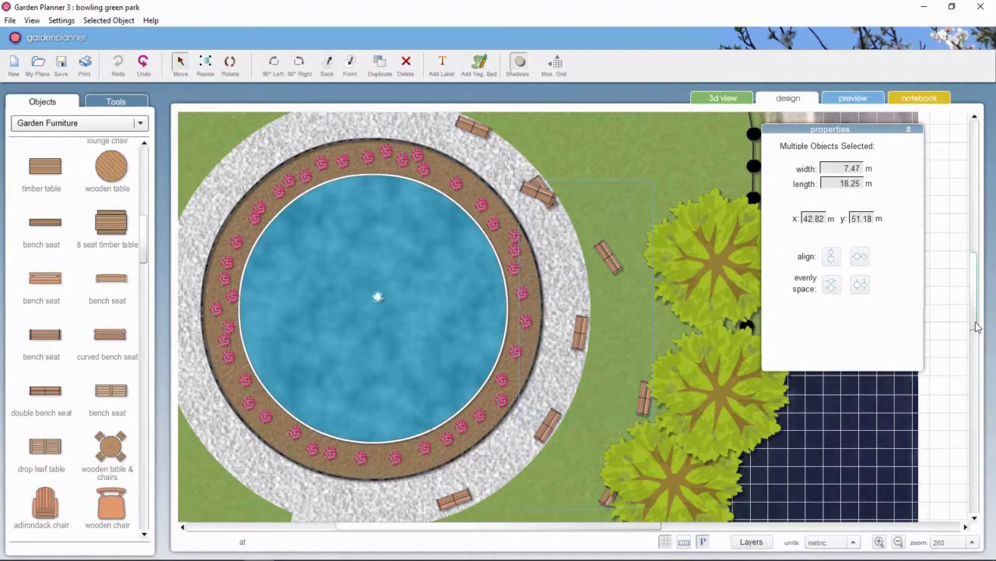
mouse_move(978, 327)
left_mouse_down()
mouse_move(974, 320)
mouse_move(973, 338)
left_mouse_up()
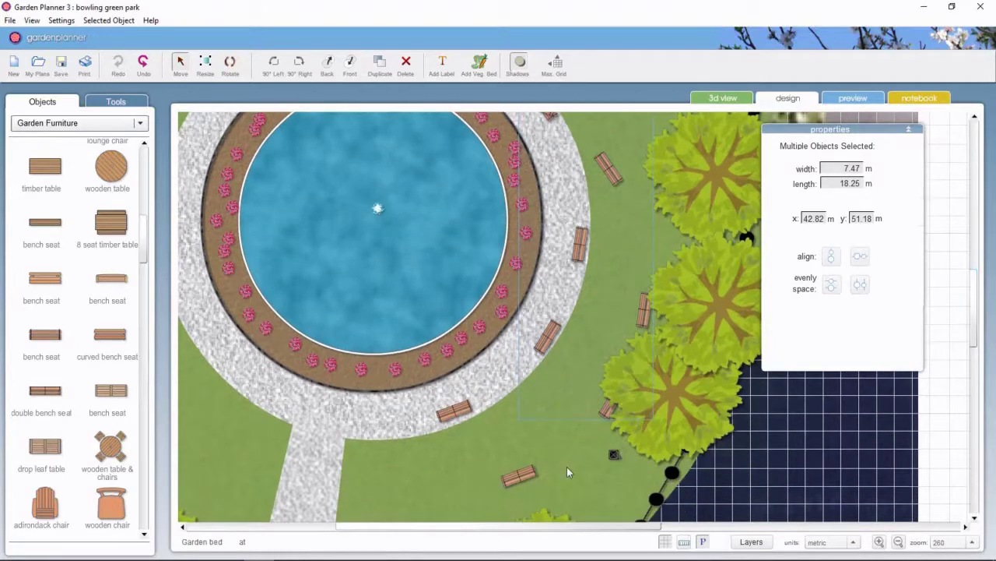
left_click(530, 476, "shift")
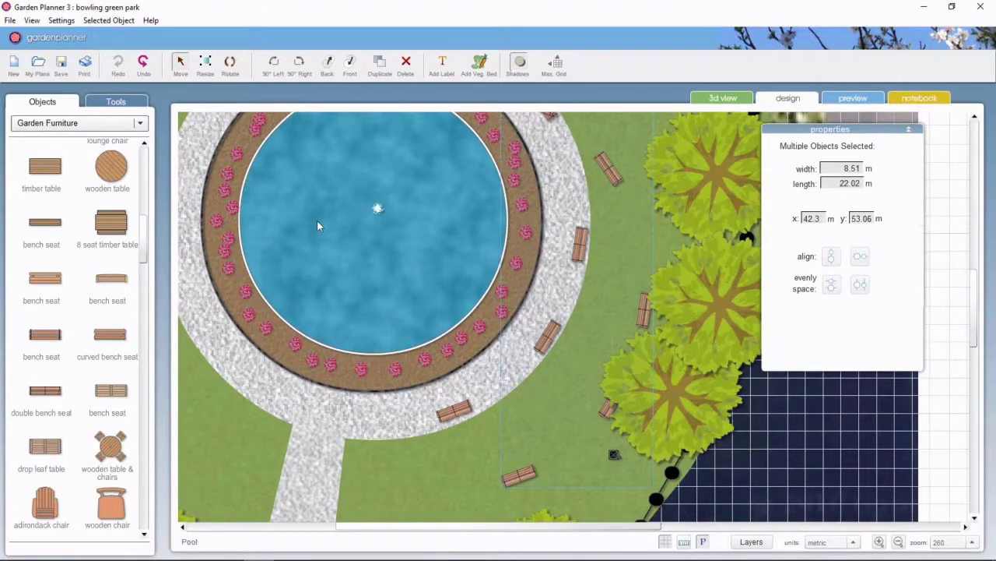
left_click(300, 64)
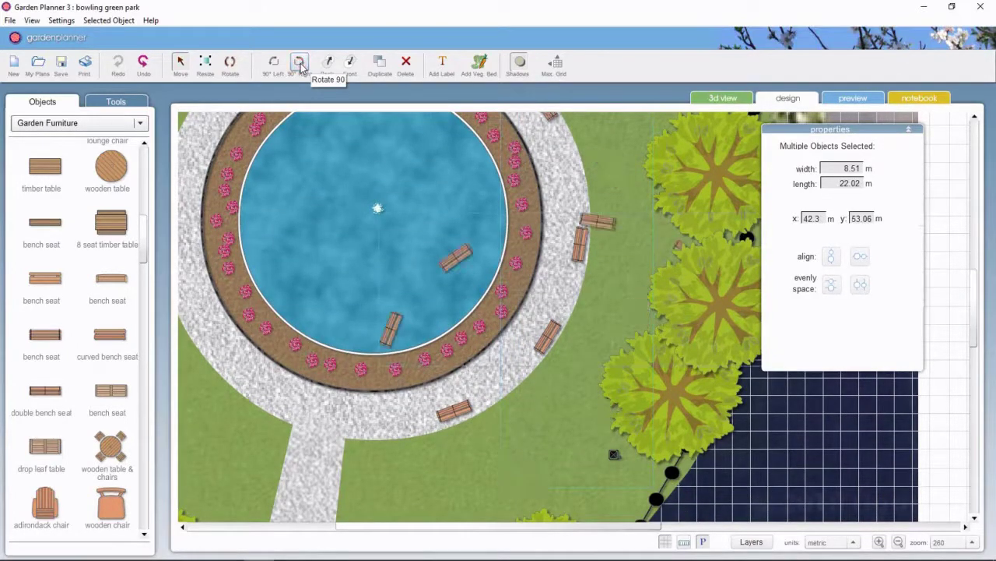
left_click(301, 64)
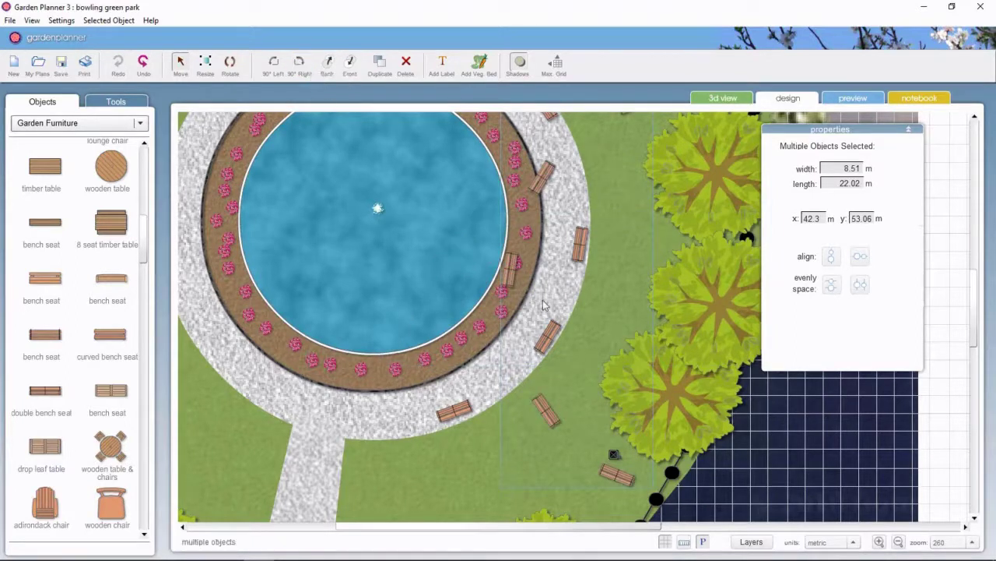
Move the copied benches to the ring's left side and fine-tune individual benches
left_click_drag(551, 417, 218, 345)
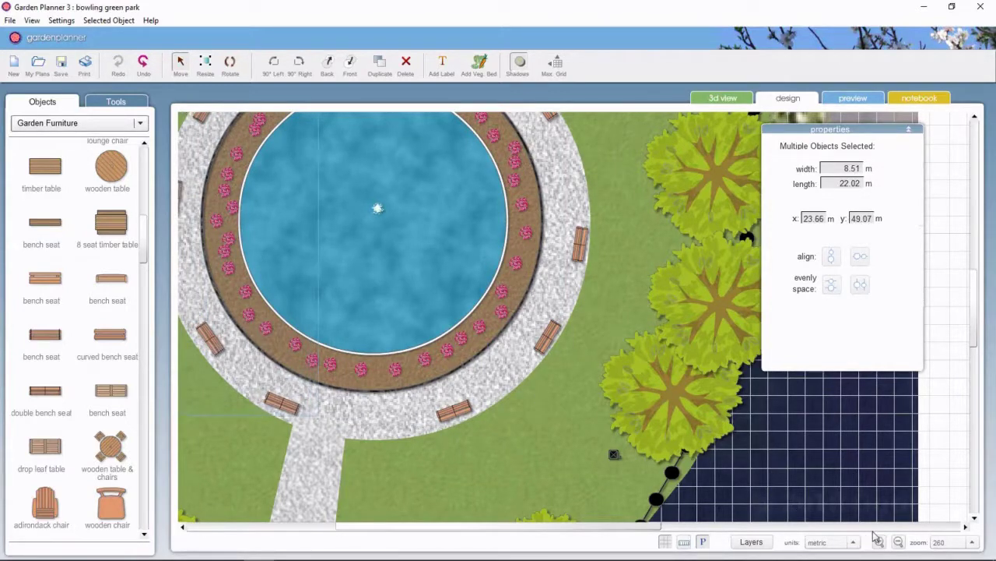
left_click_drag(622, 527, 586, 527)
left_click(900, 543)
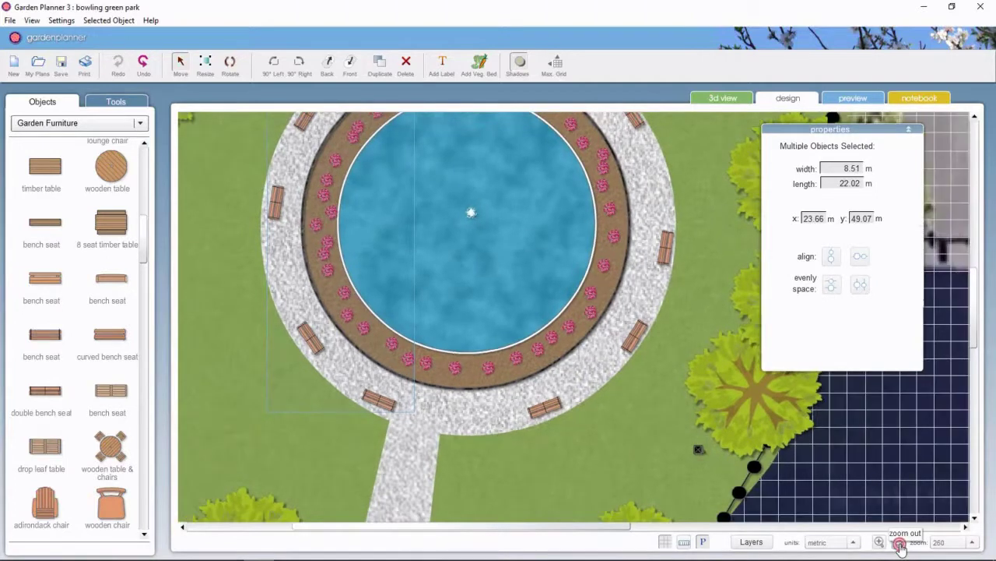
left_click(900, 544)
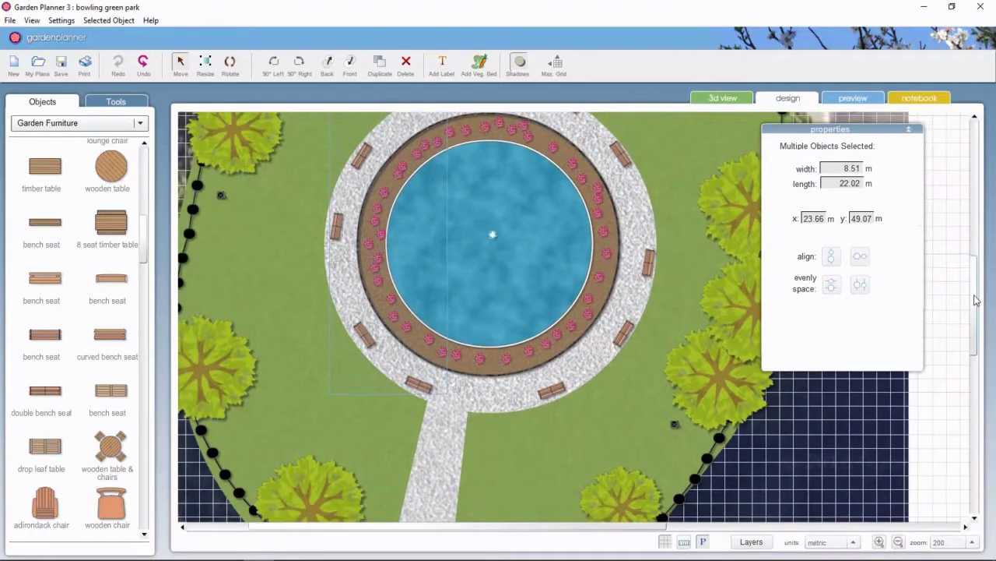
left_click_drag(977, 299, 975, 278)
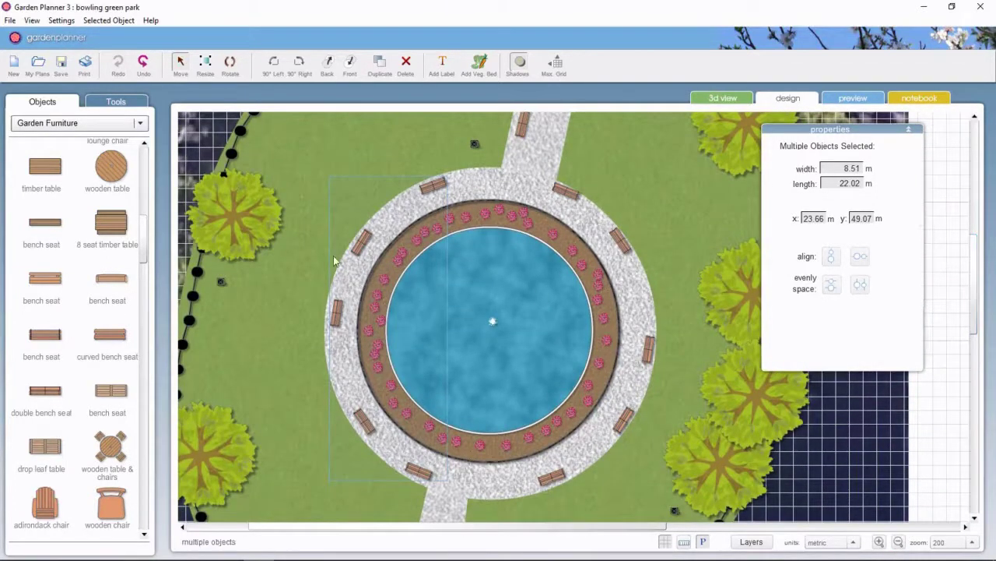
left_click(313, 256)
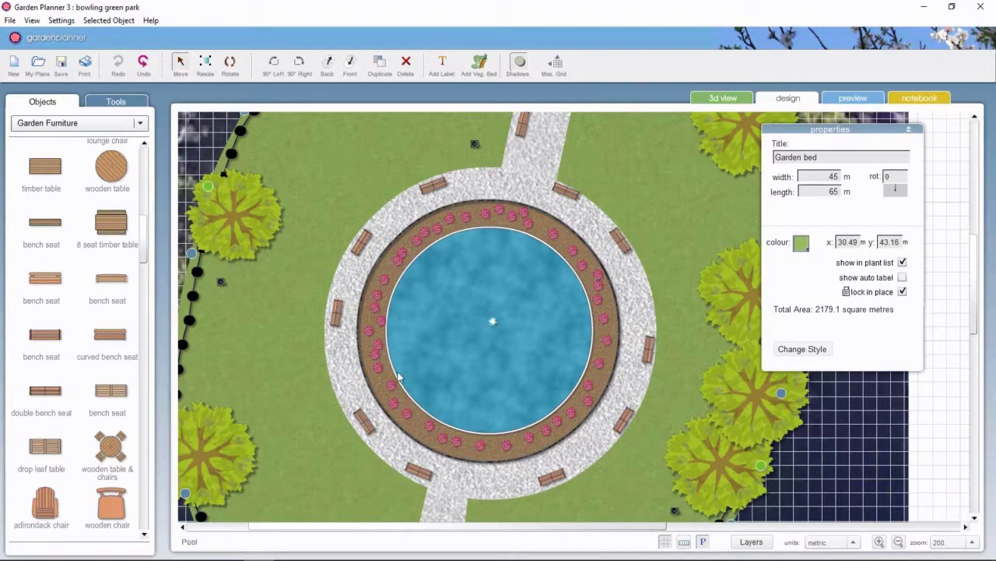
left_click(361, 421)
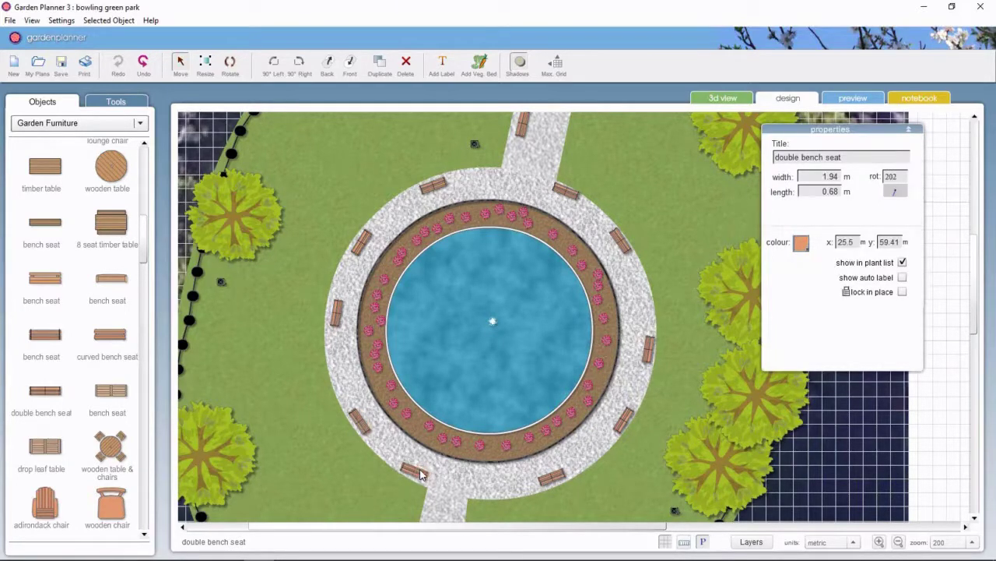
left_click(427, 194)
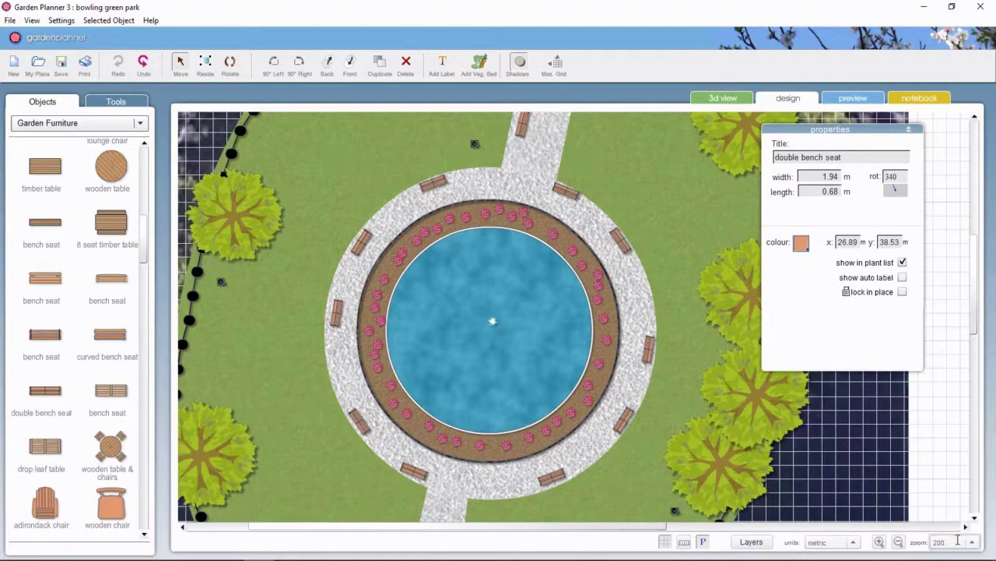
Set the zoom to 100 and delete the satellite background image
key("Return")
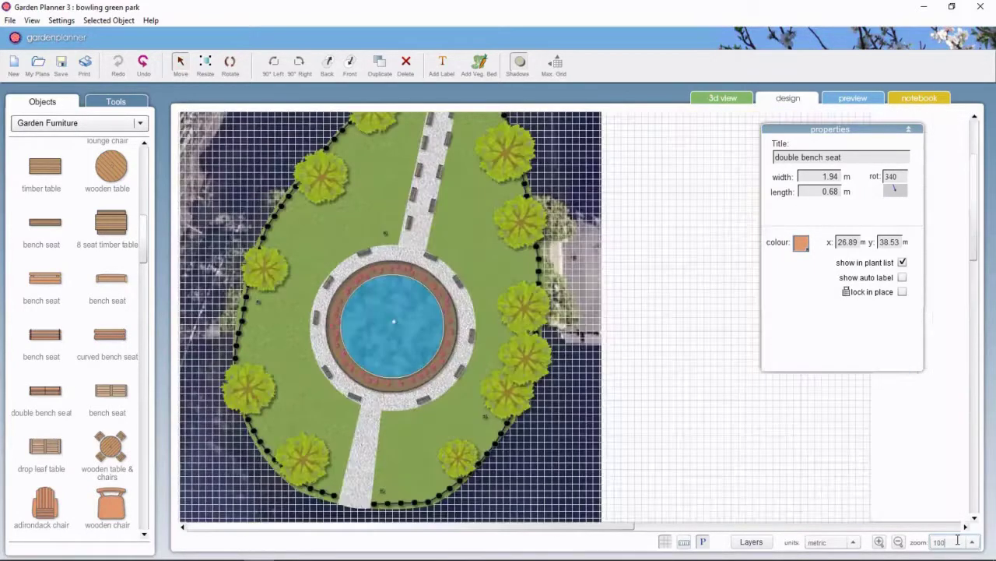
left_click(574, 382)
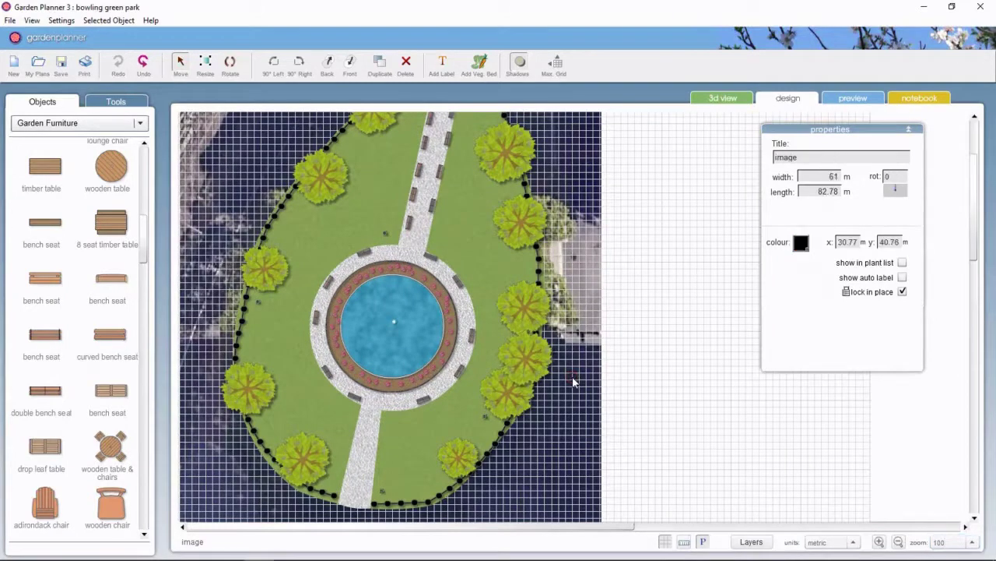
key("Delete")
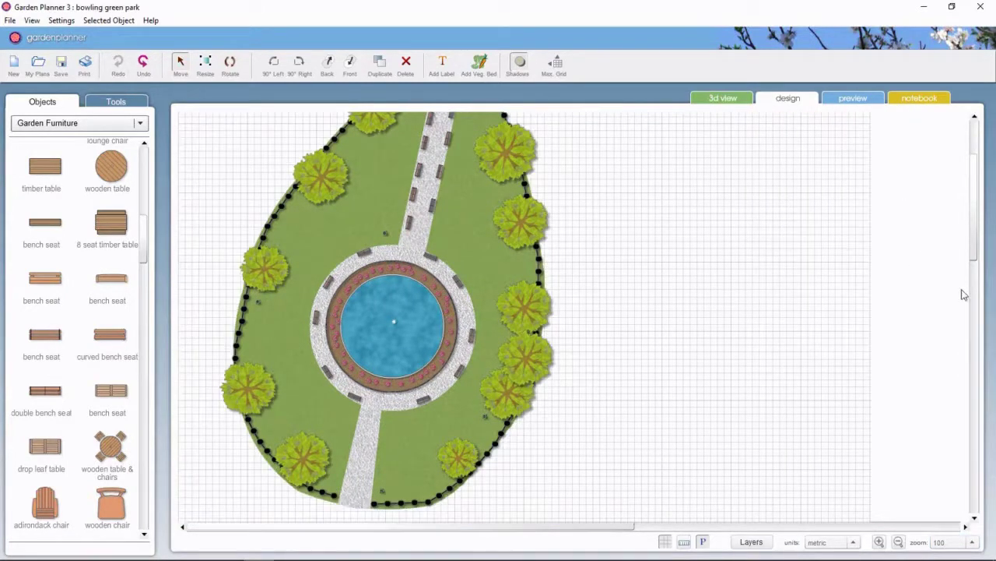
left_click_drag(978, 256, 973, 242)
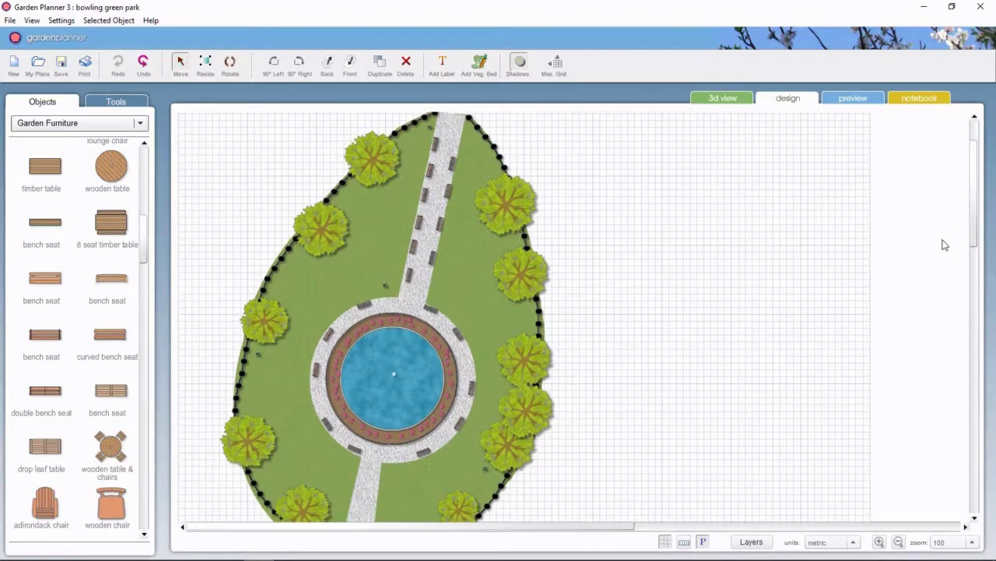
From the Trees category, place two large and two small trees by the top path
left_click(98, 122)
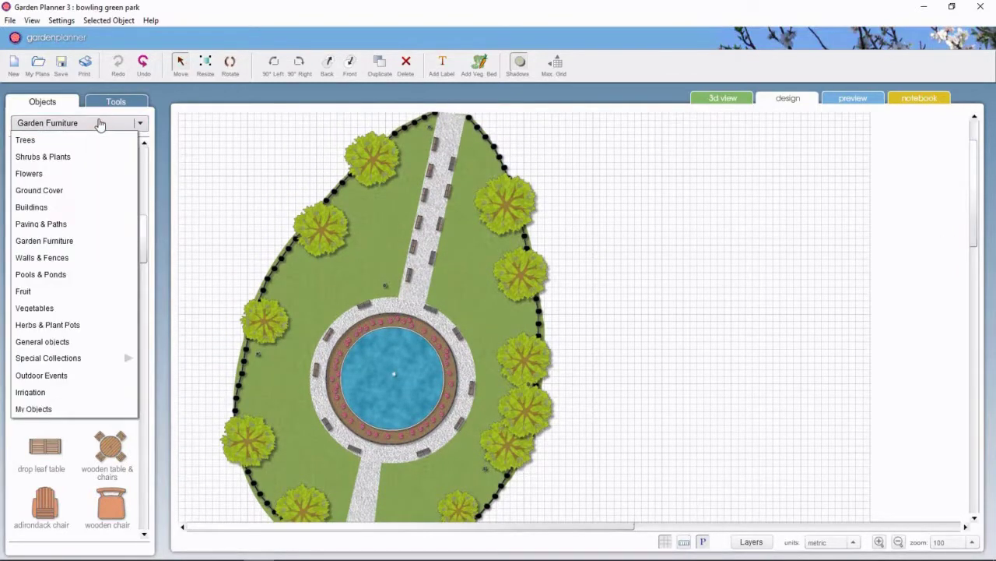
left_click(98, 138)
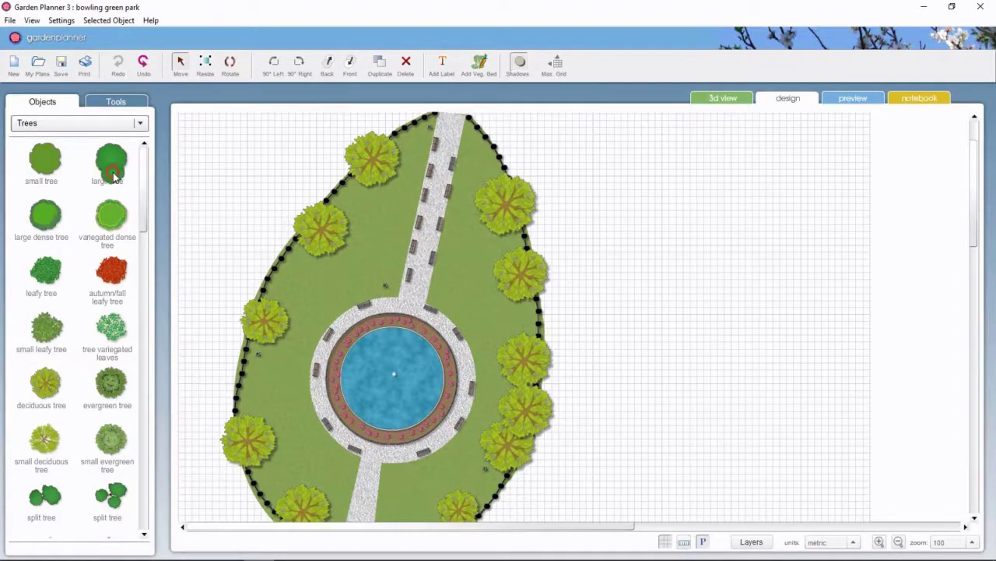
left_click_drag(113, 177, 421, 141)
left_click_drag(109, 180, 477, 162)
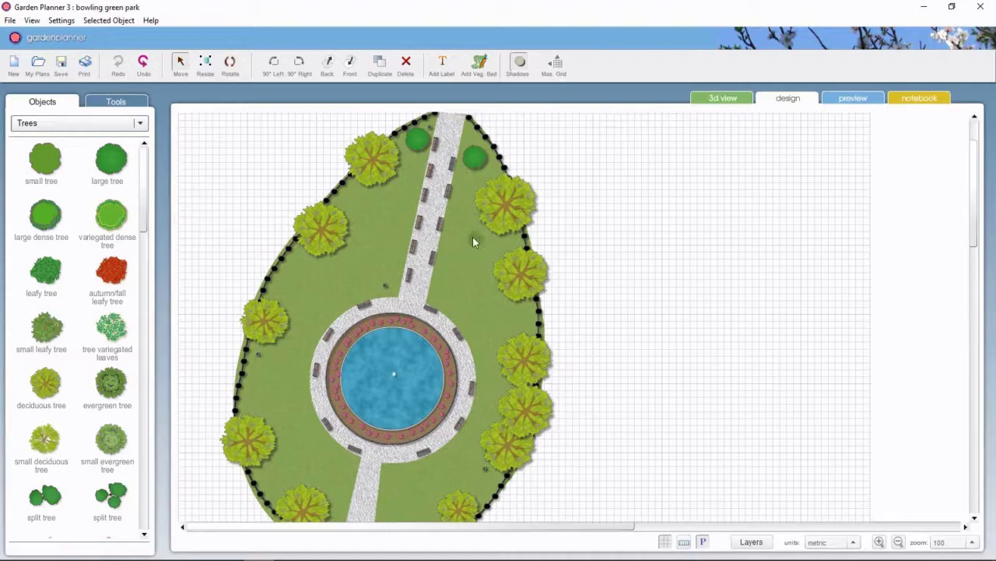
left_click_drag(473, 242, 462, 238)
left_click_drag(375, 314, 459, 271)
Switch to the 3D view, look around the park and move in close to the fountain pool
left_click(709, 96)
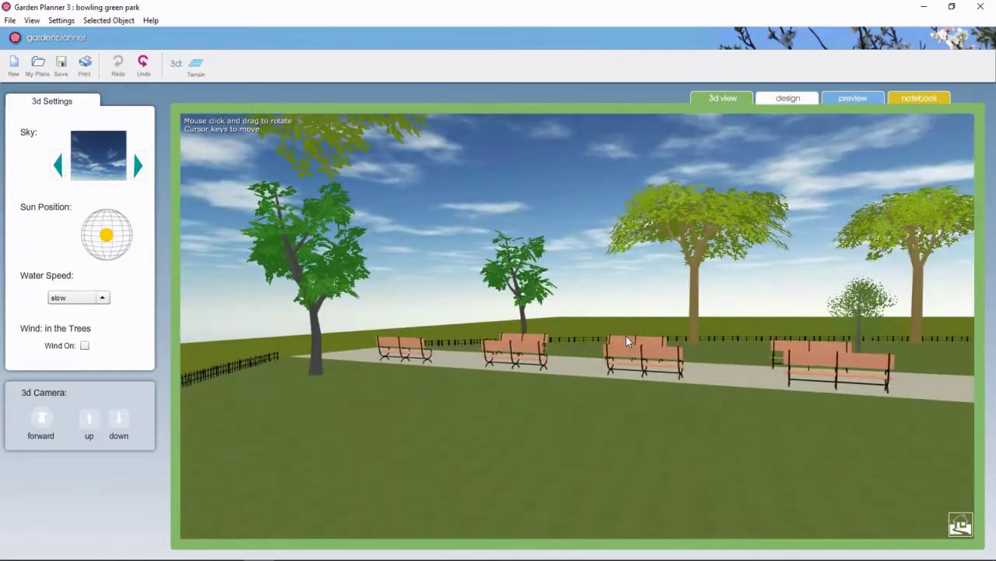
left_click_drag(627, 341, 421, 389)
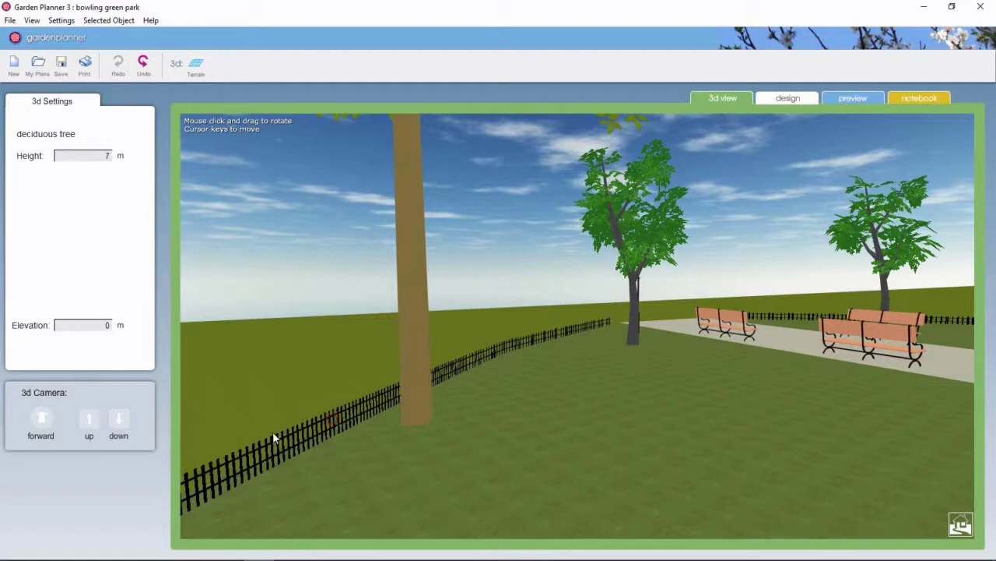
left_click_drag(273, 436, 633, 403)
left_click(637, 405)
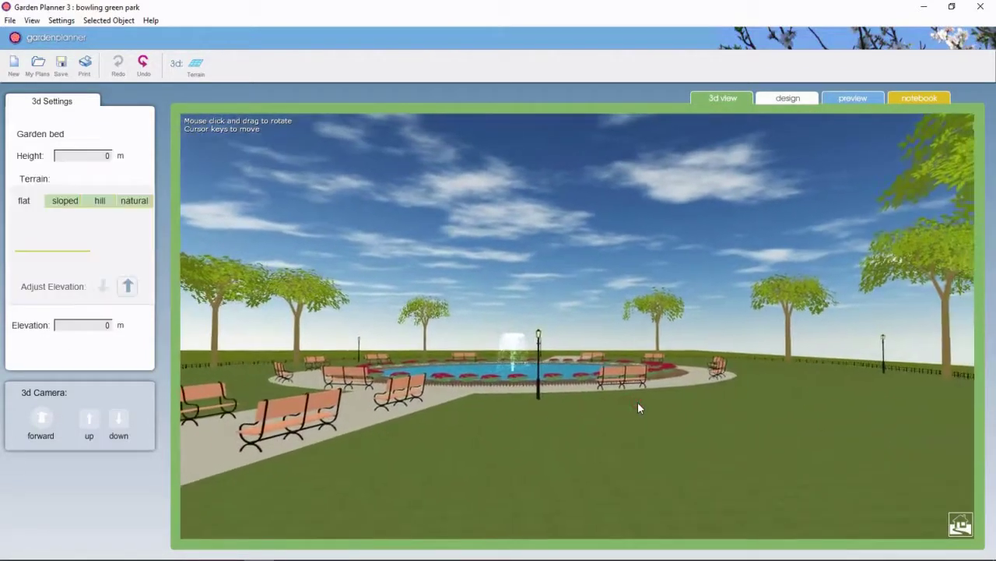
key("Up")
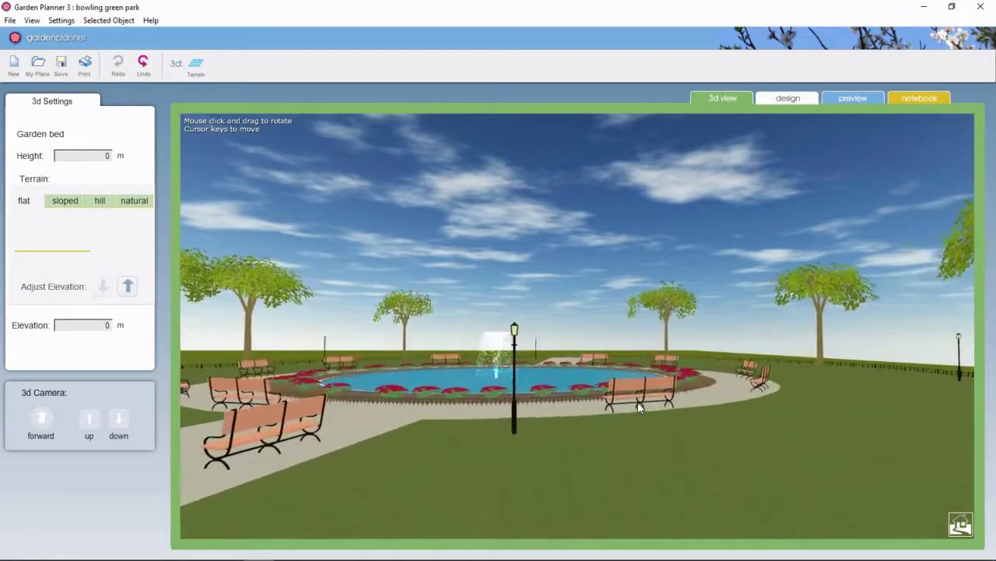
key("Up")
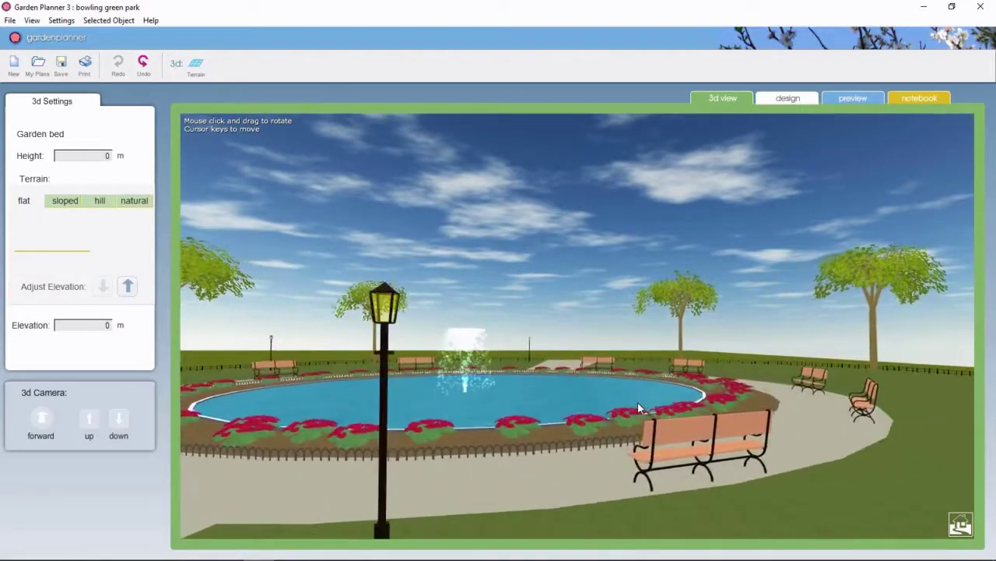
key("Up")
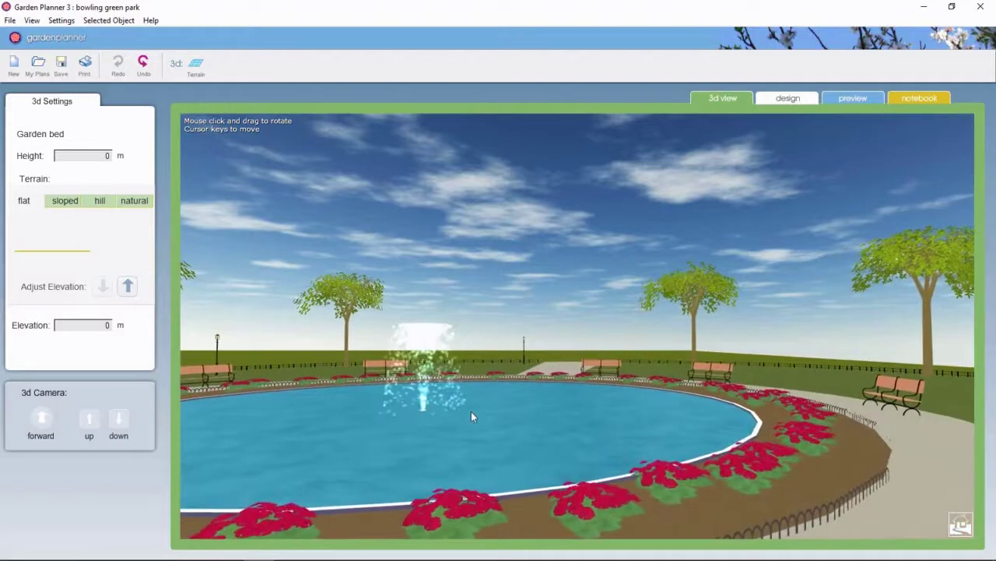
left_click(471, 417)
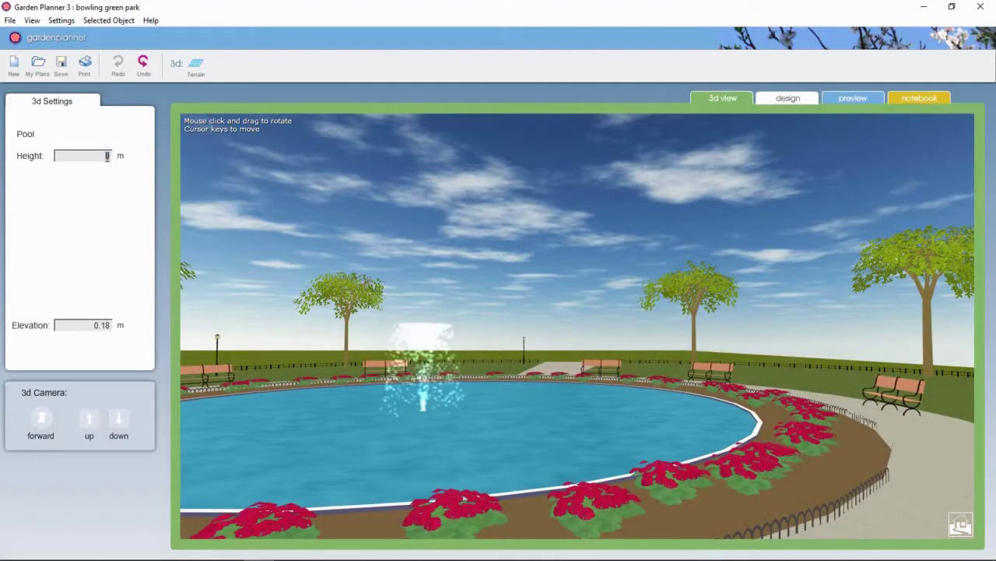
Set the fountain pool's Height to 0.4 m
type("3")
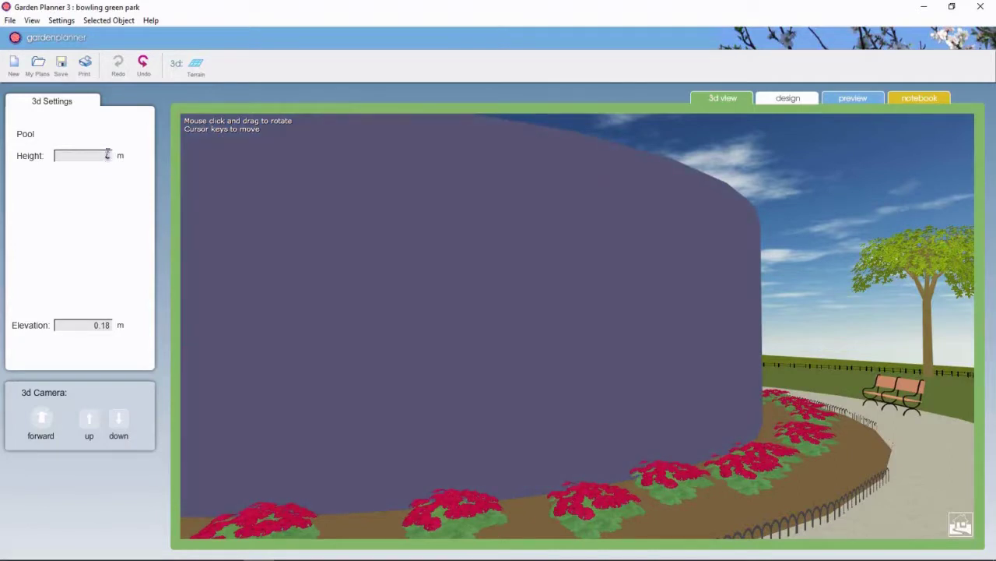
key("BackSpace")
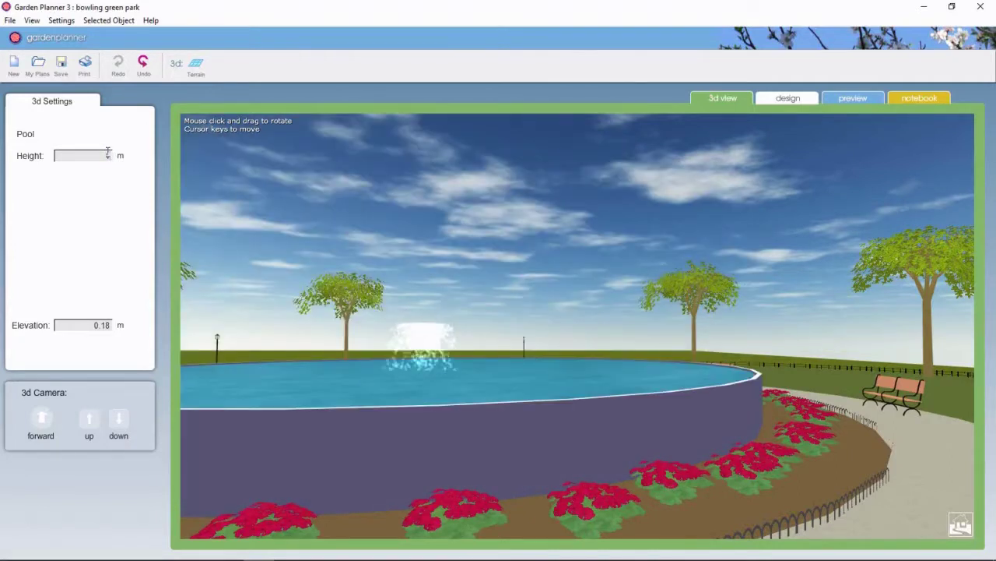
left_click(107, 152)
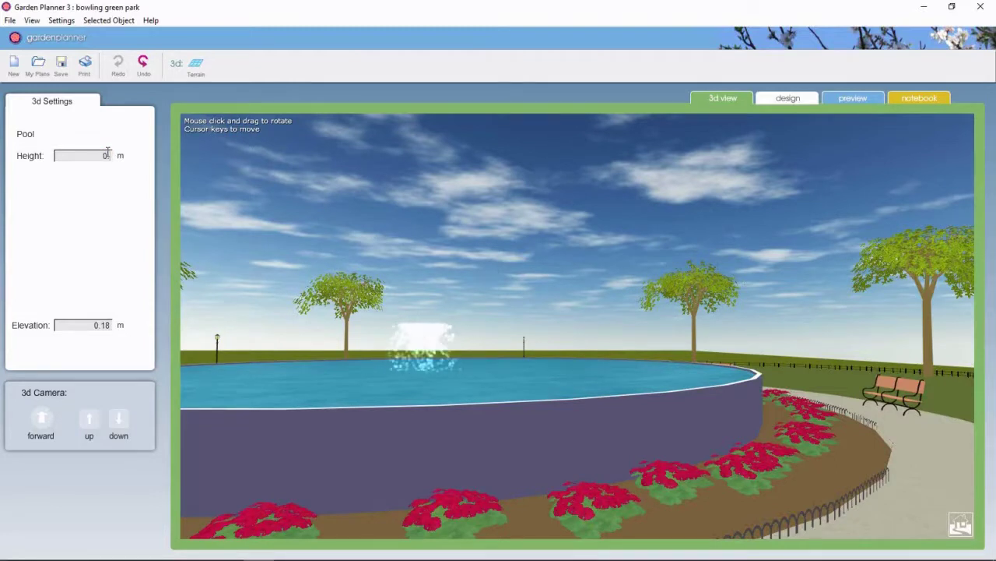
type(".5")
left_click(107, 152)
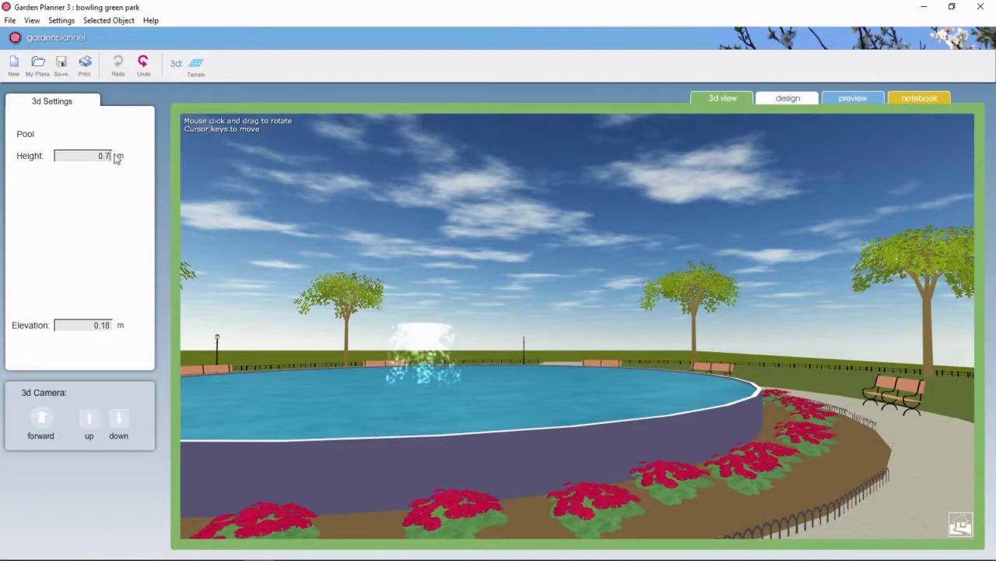
key("BackSpace")
type("7")
key("BackSpace")
type("4")
key("Return")
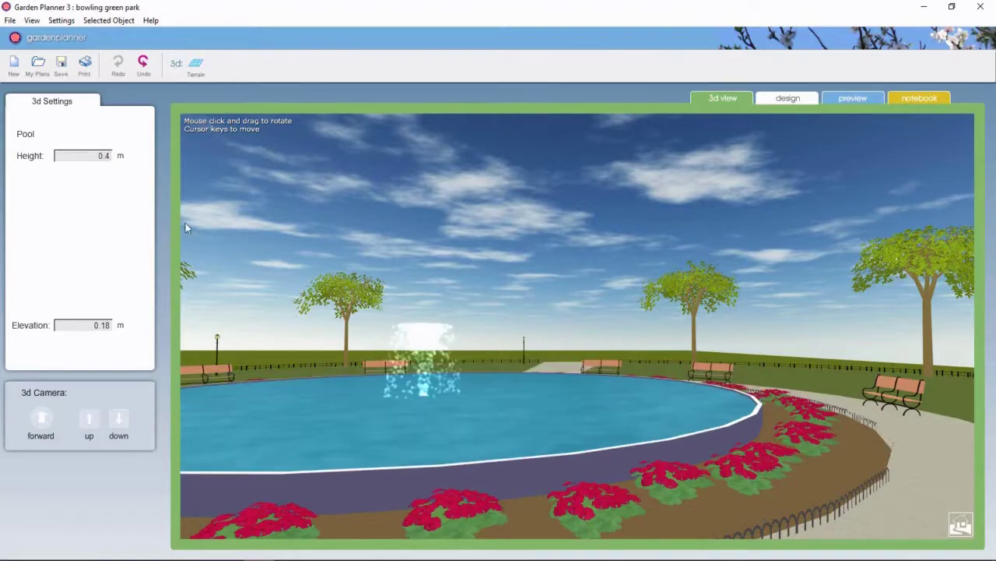
left_click_drag(564, 424, 258, 419)
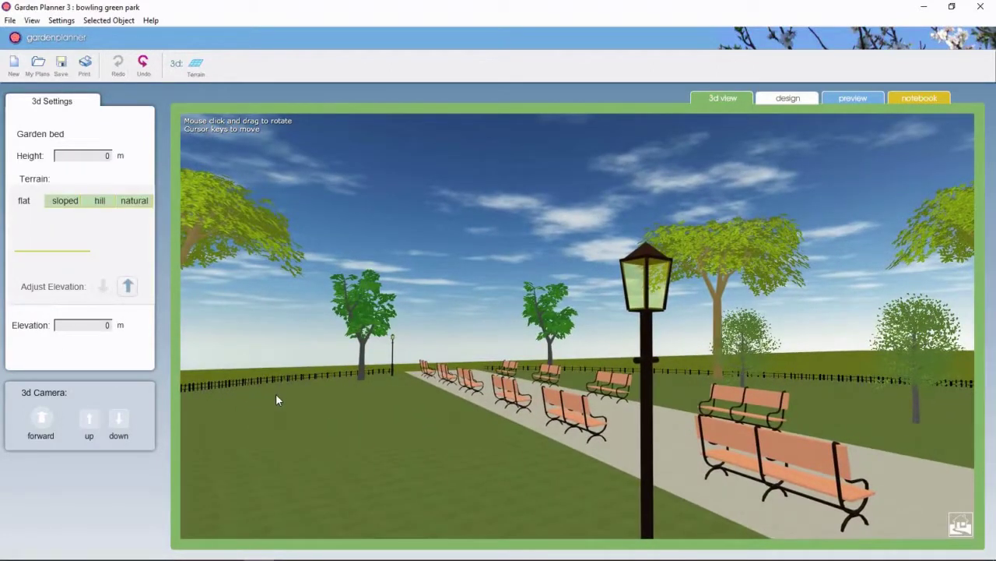
Walk up to the large tree by the fence and switch it to the next tree shape
key("Up")
key("Right")
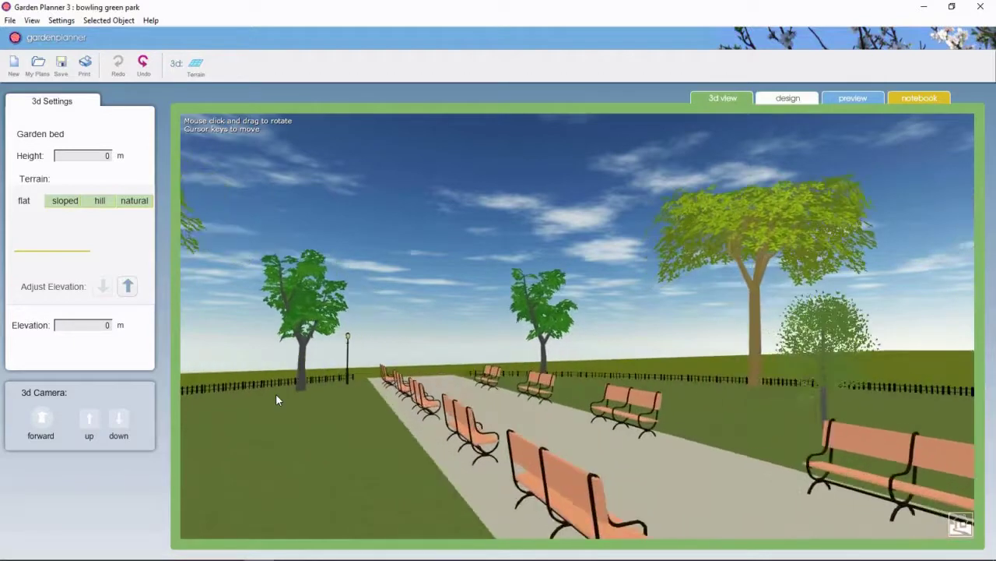
key("Up")
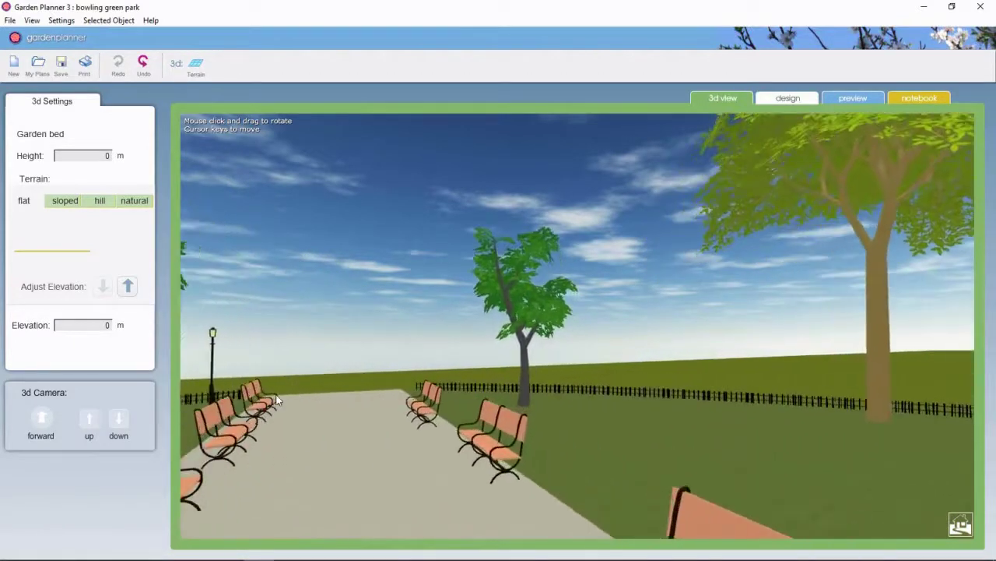
key("Up")
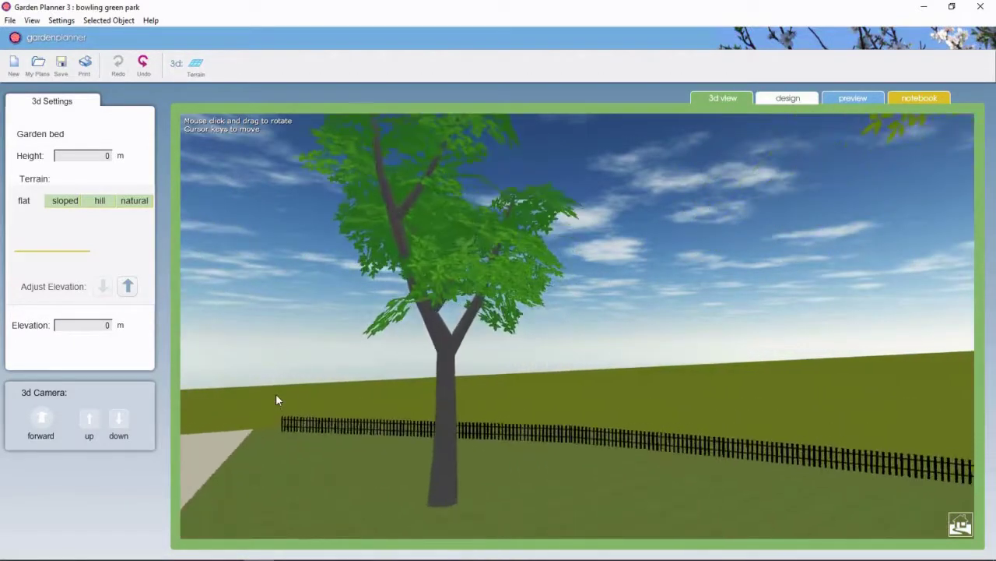
left_click(439, 411)
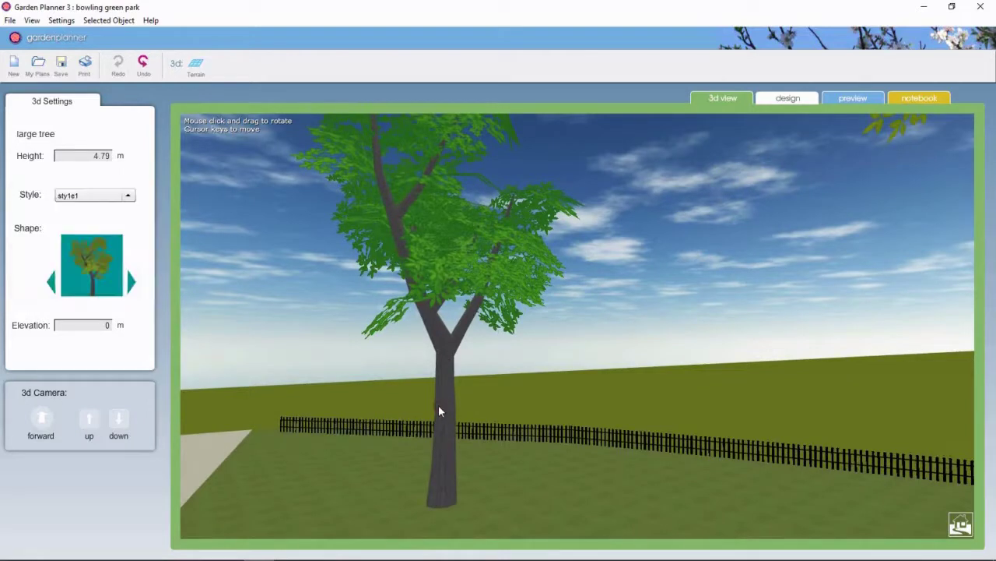
left_click(133, 282)
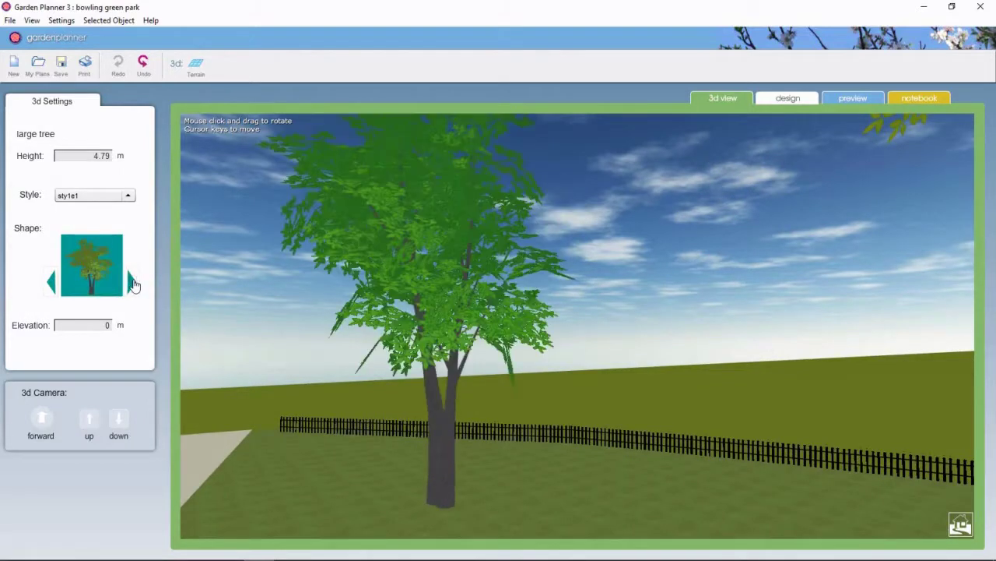
left_click(601, 433)
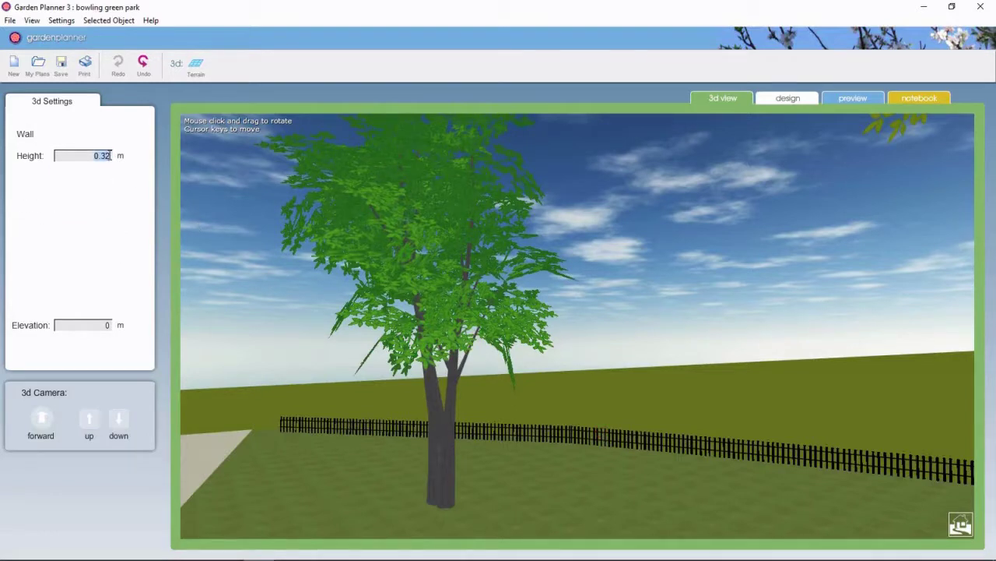
Set the Wall Height of both fence sections to 1 m
type("1")
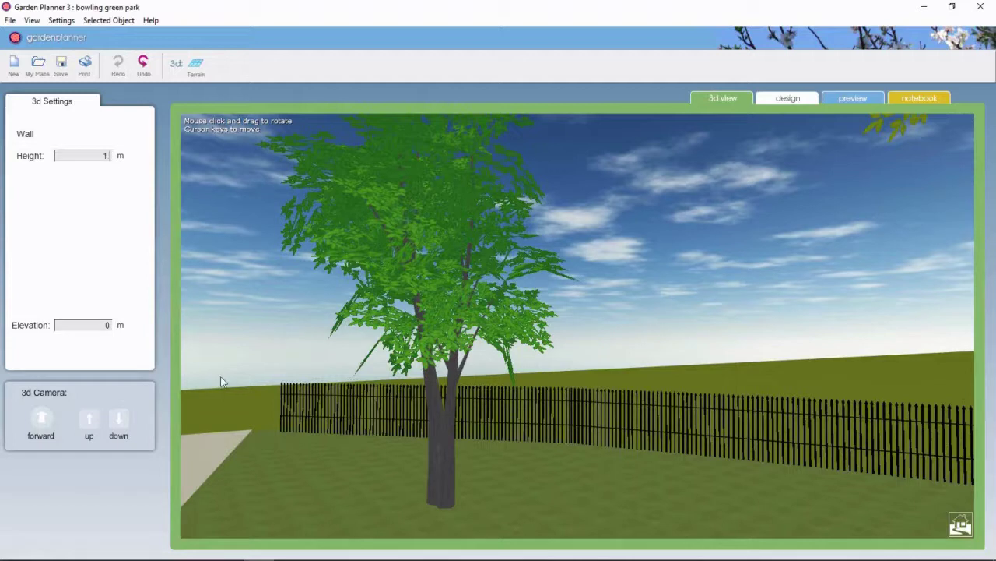
left_click_drag(272, 400, 237, 403)
left_click(238, 394)
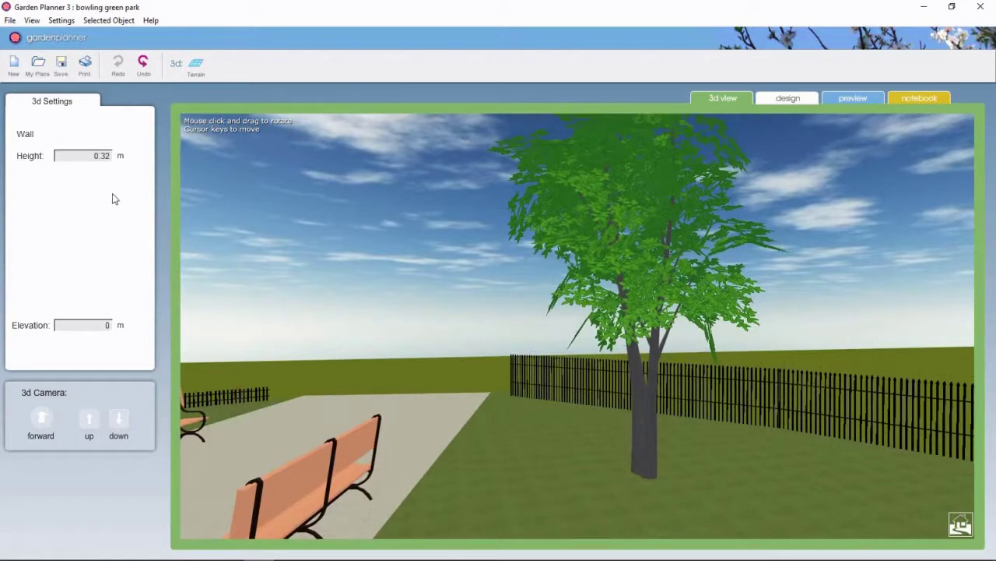
type("1")
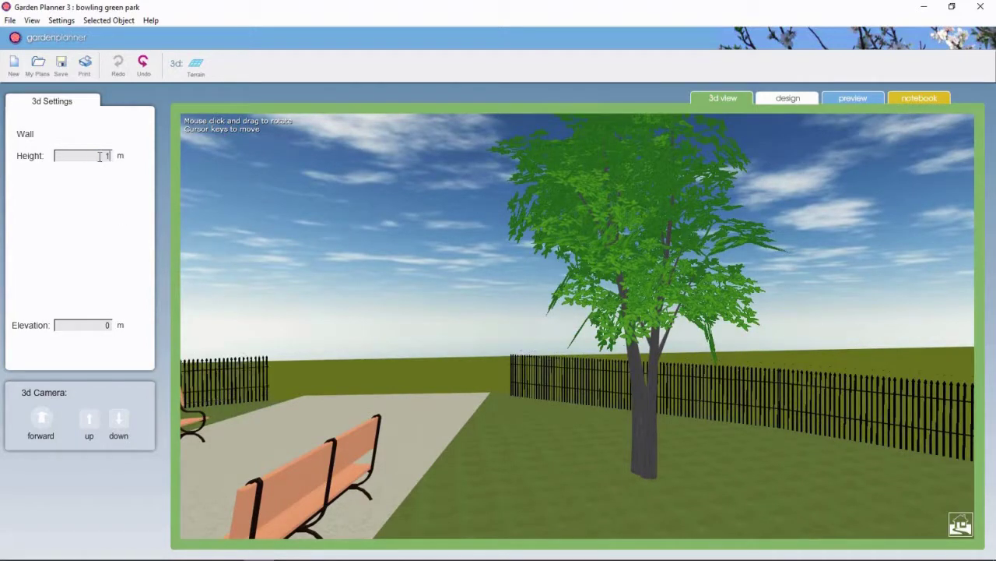
left_click_drag(371, 411, 54, 408)
left_click_drag(282, 387, 843, 340)
left_click(843, 340)
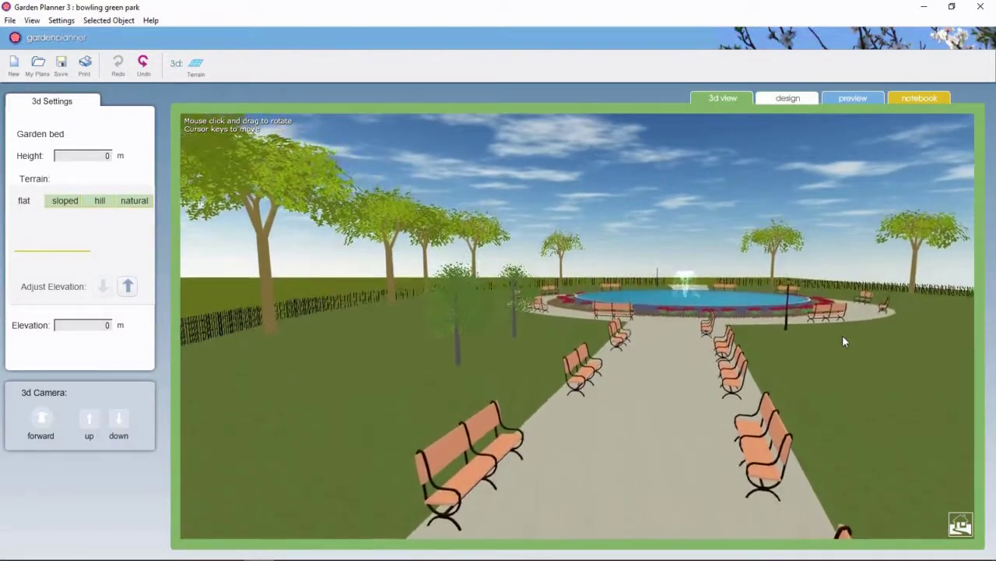
key("Up")
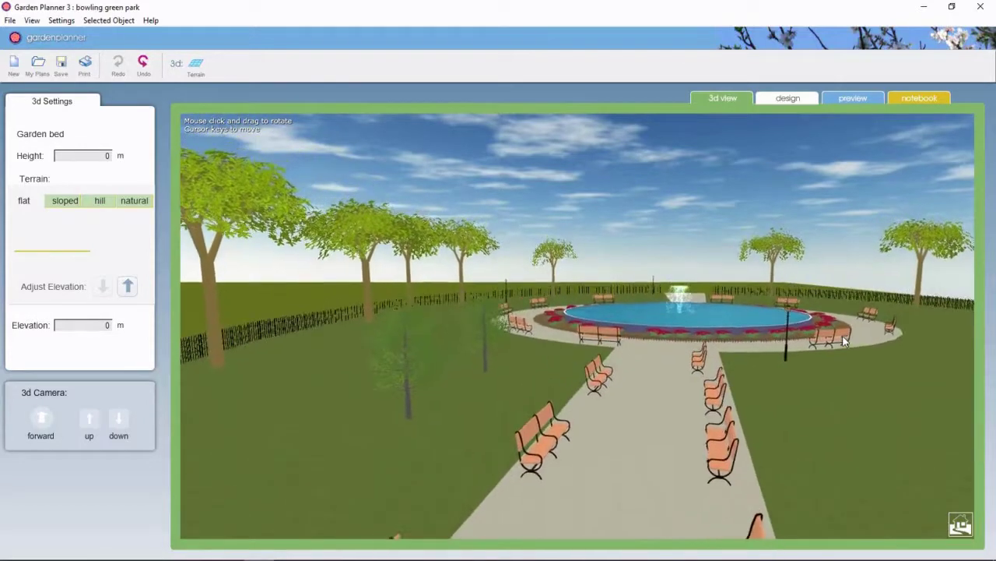
key("Up")
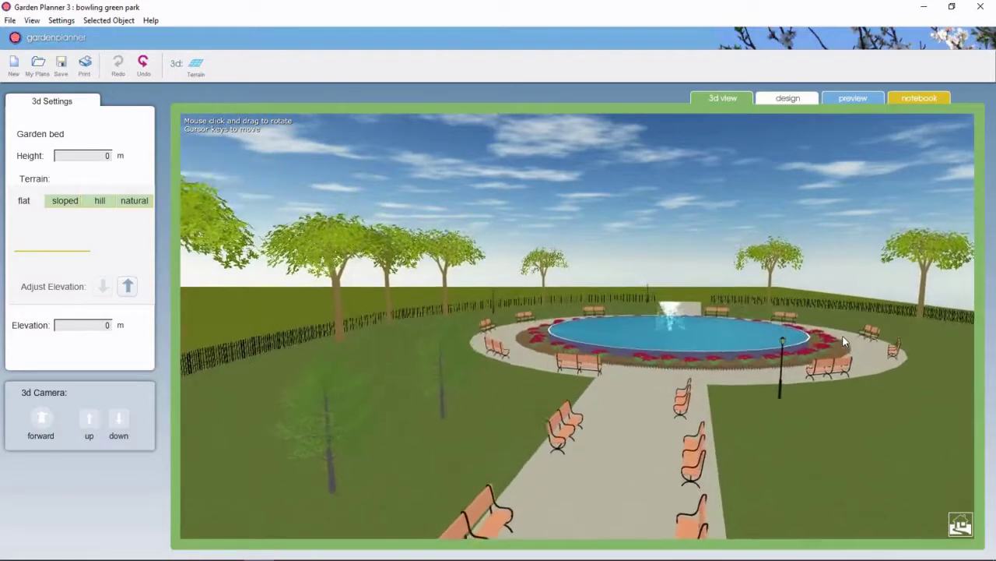
key("Up")
left_click(847, 405)
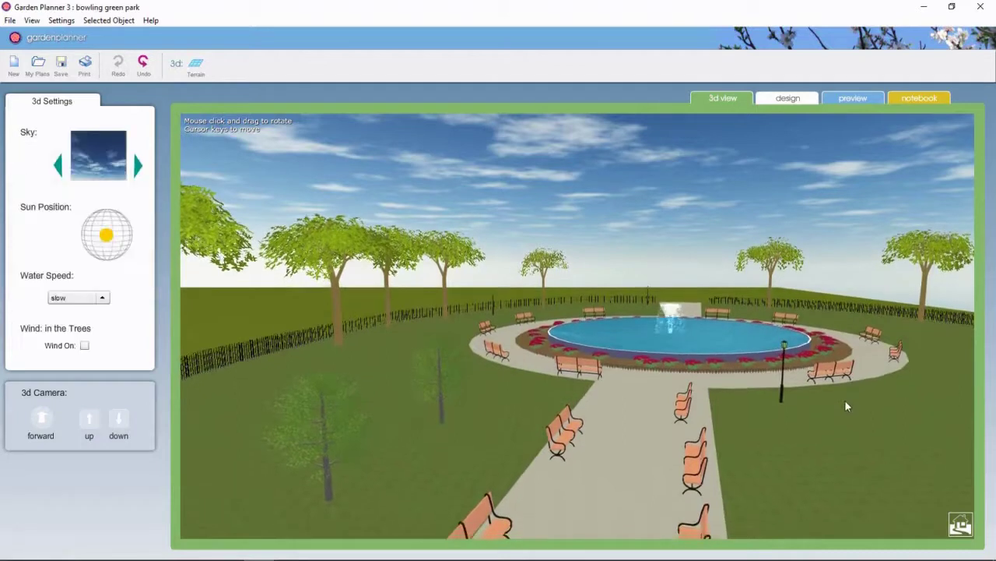
left_click_drag(847, 405, 868, 395)
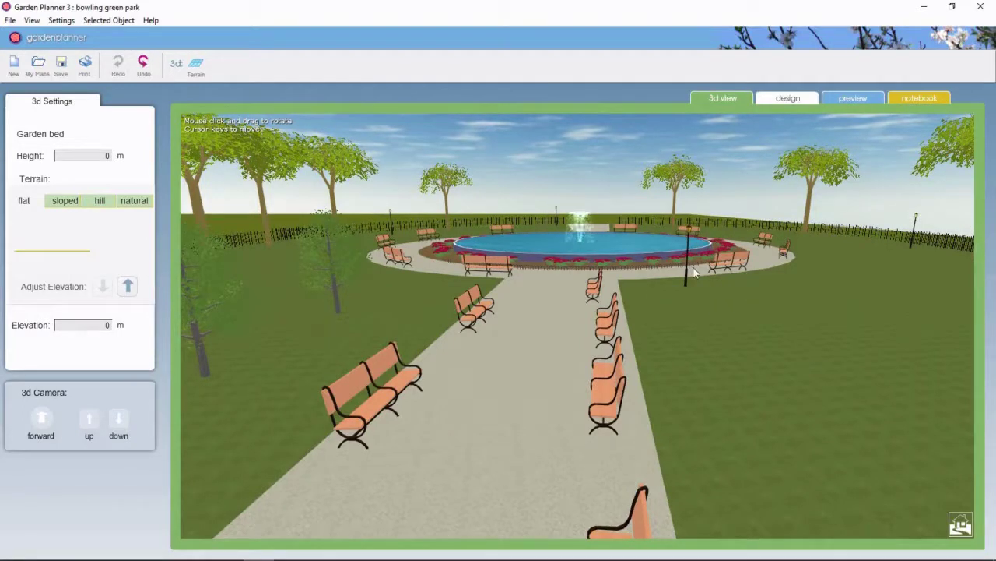
key("Up")
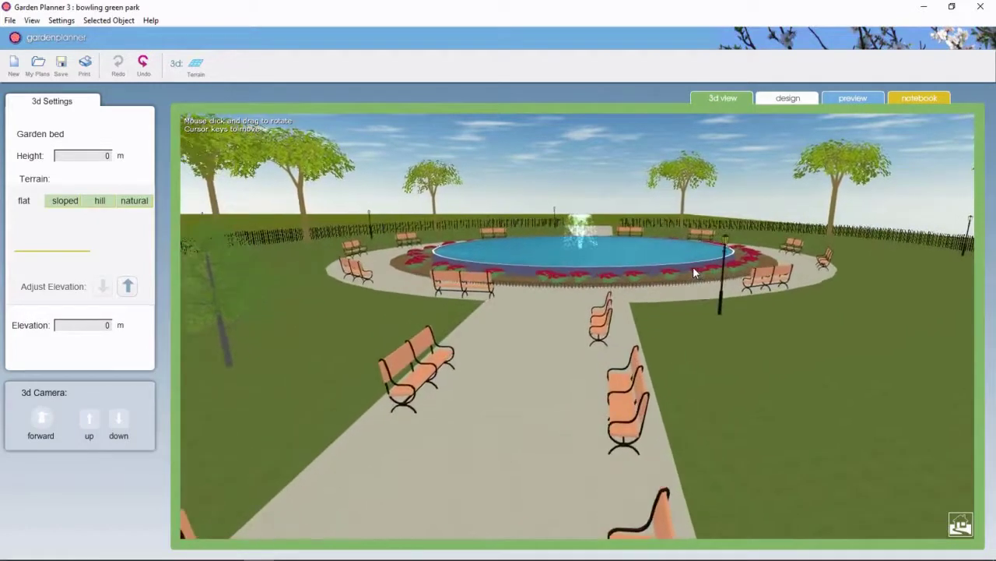
key("Up")
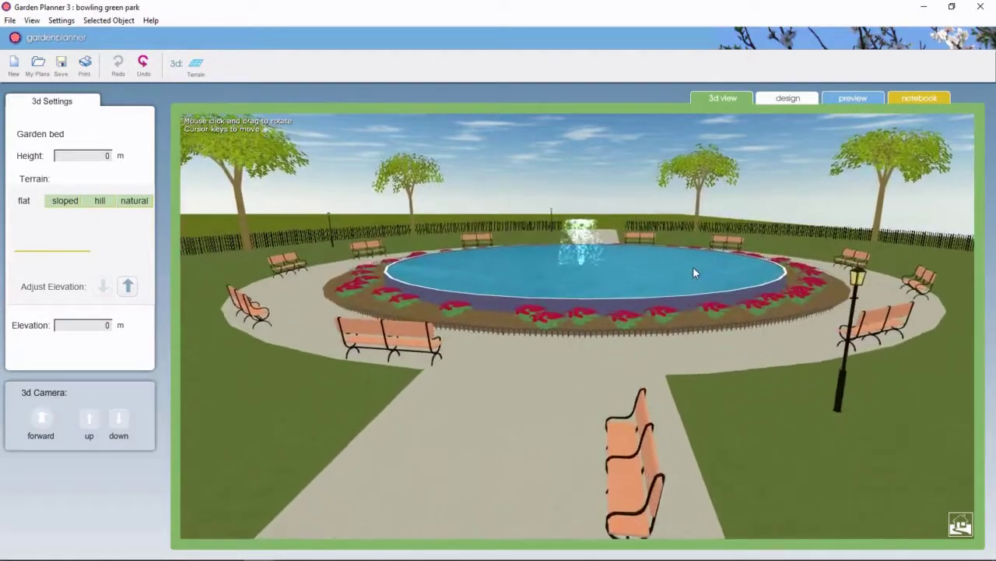
key("Up")
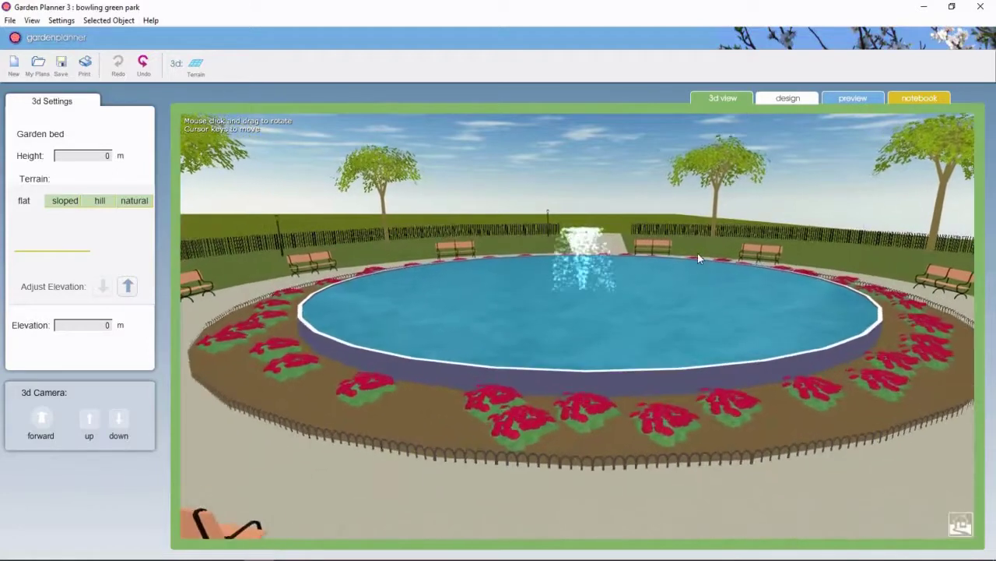
Switch from the 3D view back to the Design plan
left_click(794, 100)
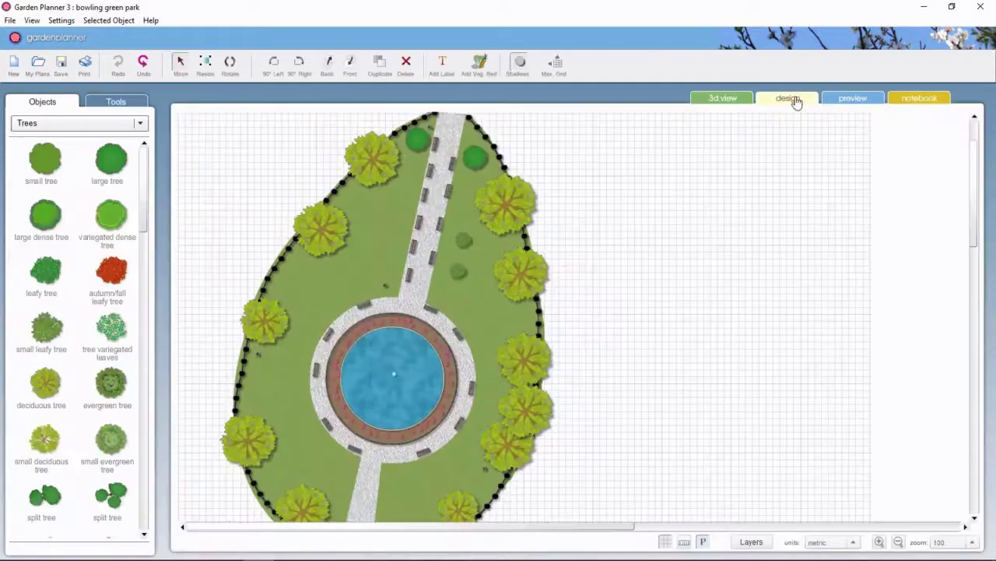